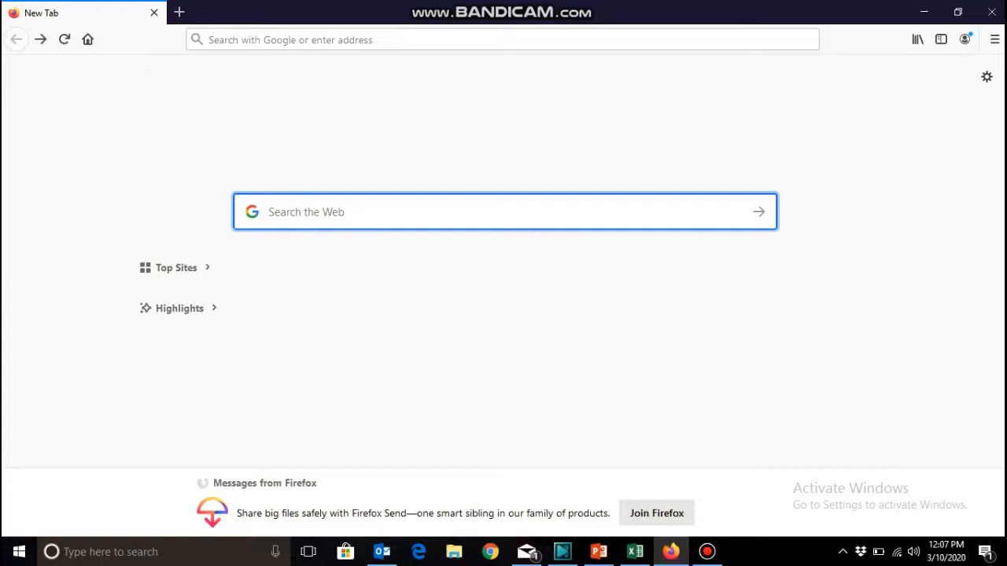
Search the web for Airtable and open the official airtable.com website from the results.
type("Airt")
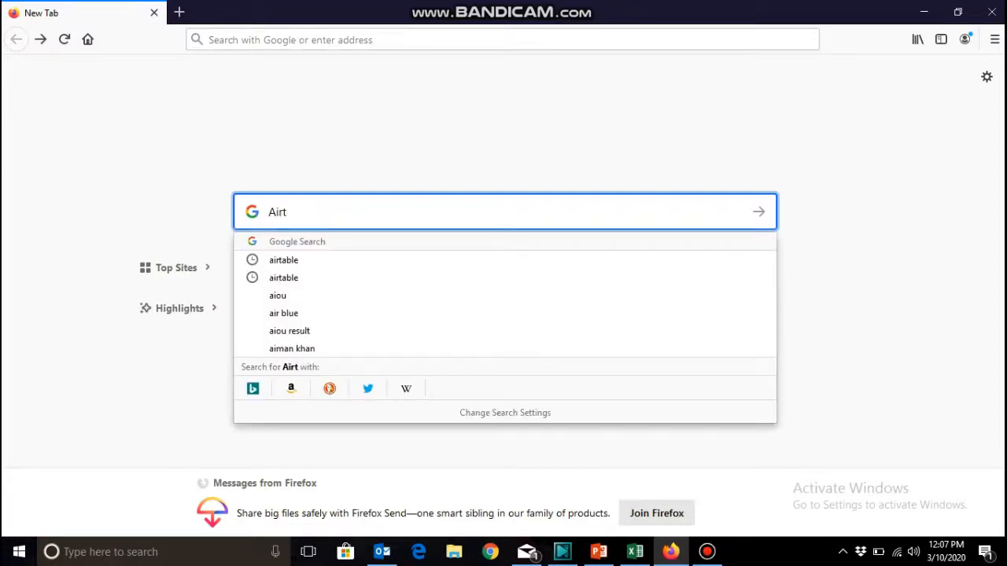
type("able")
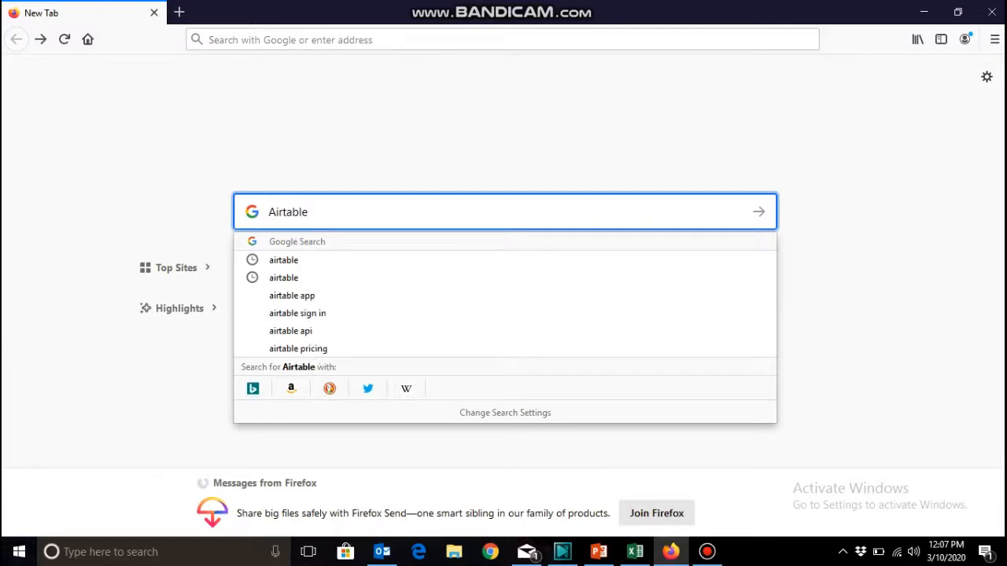
key("Return")
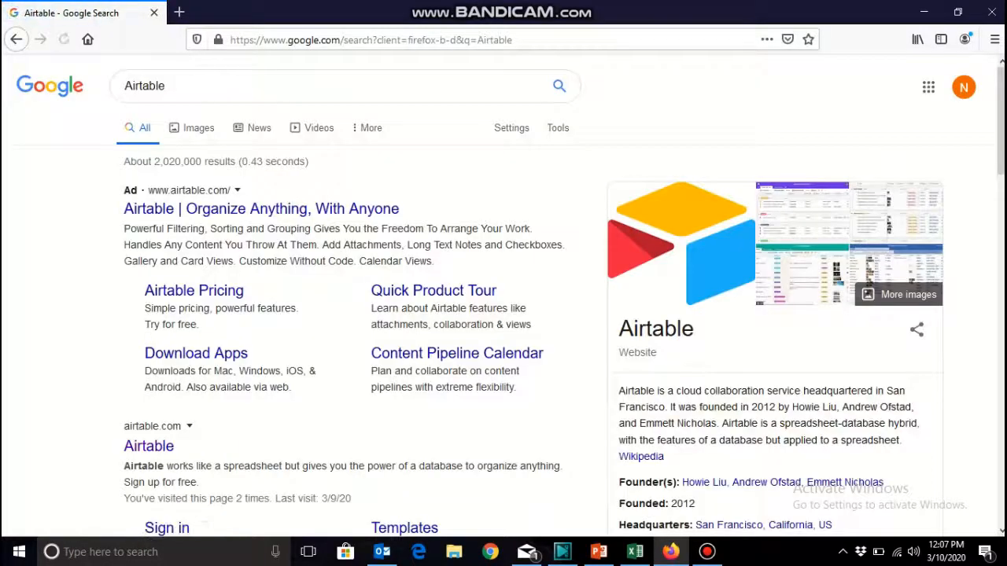
scroll(149, 253, "down", 5)
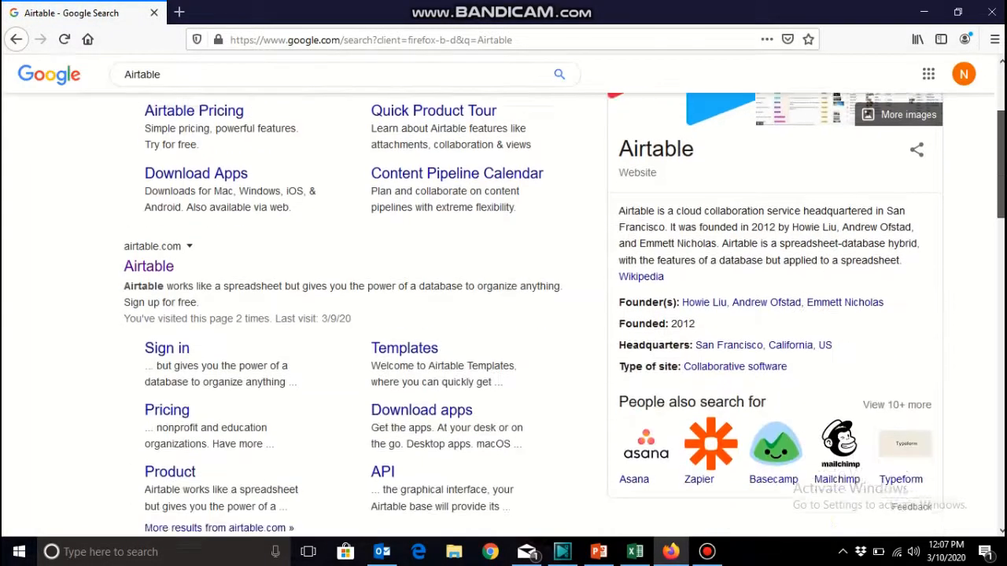
left_click(150, 253)
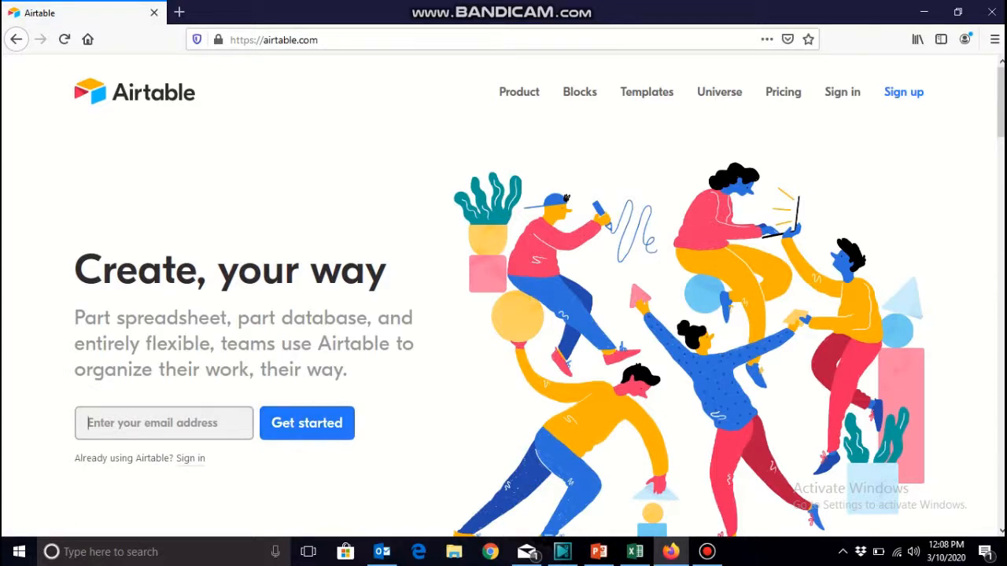
Fill in the account email address on the Airtable home page and submit it to get started.
left_click(163, 423)
key("Down")
key("Return")
key("Return")
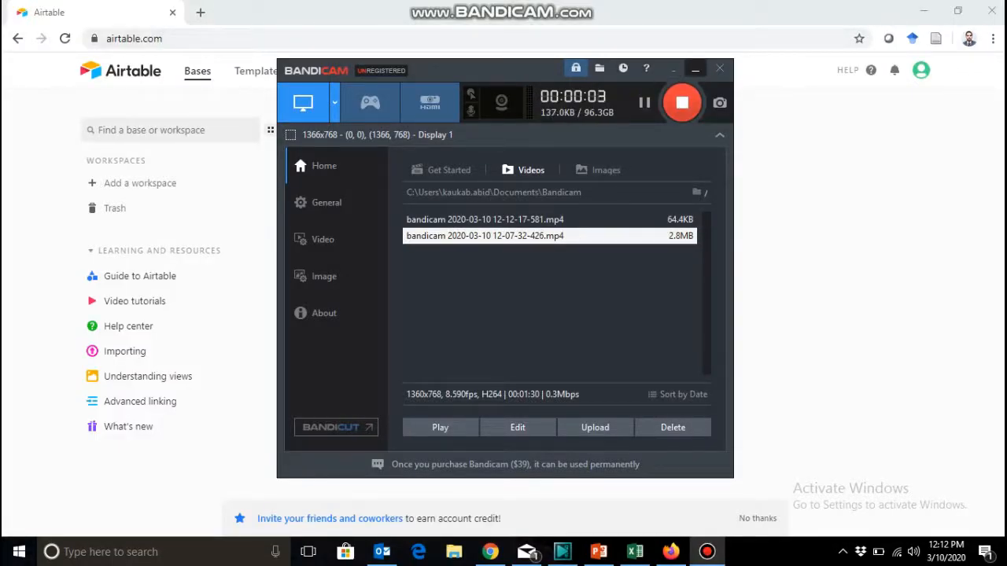
left_click(695, 69)
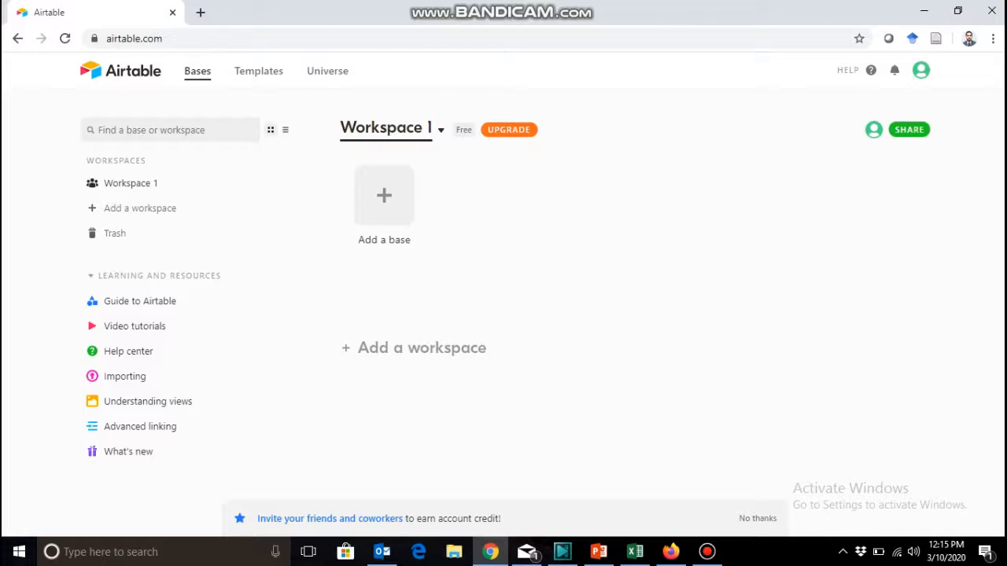
Rename the workspace Workspace 1 as Student Society Launch.
left_click(441, 130)
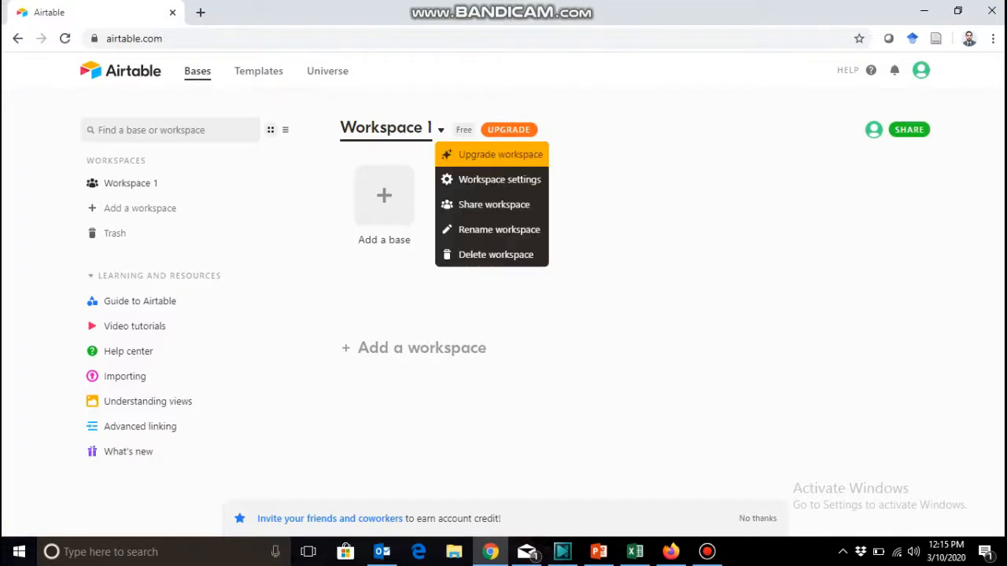
left_click(498, 229)
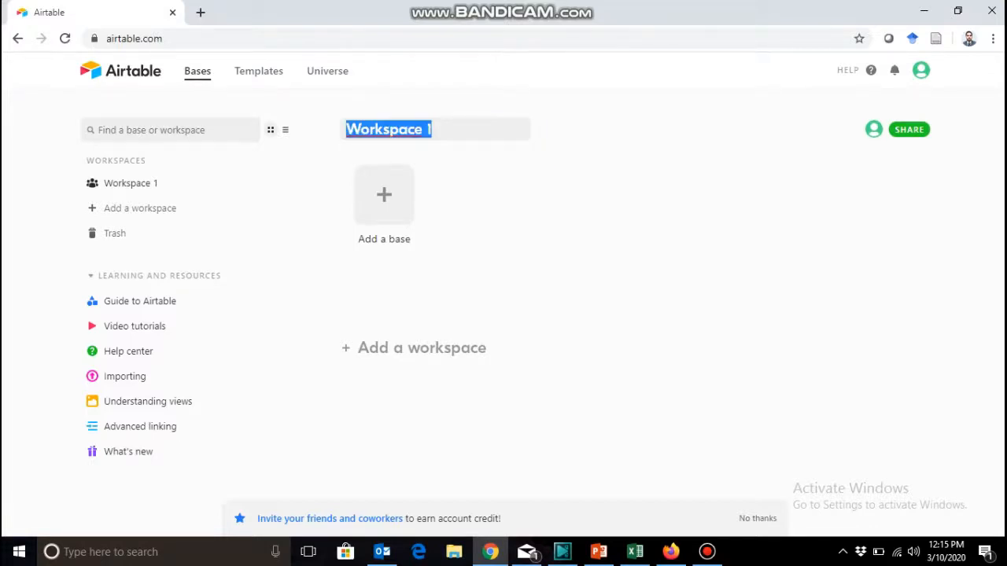
type("St")
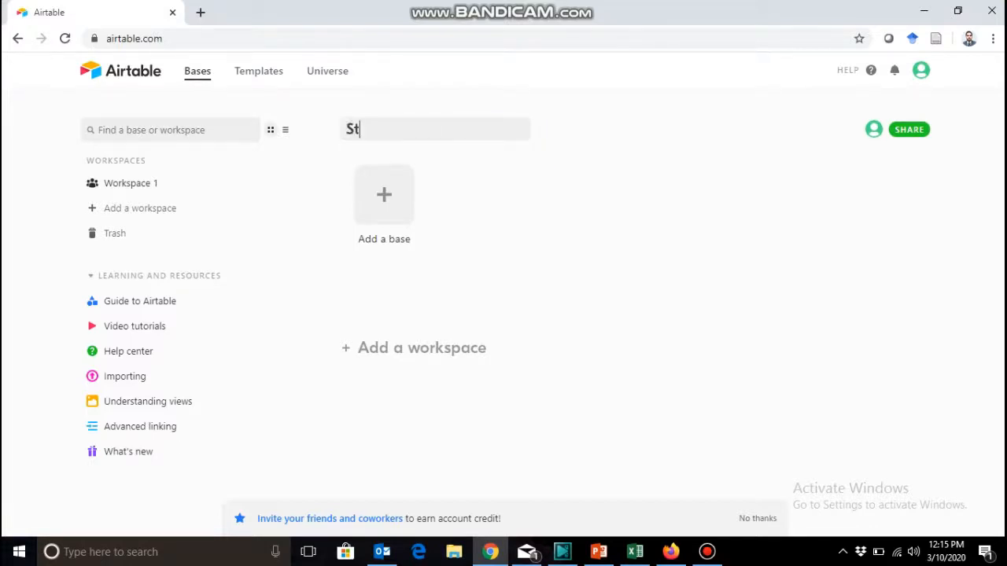
type("udent Socir")
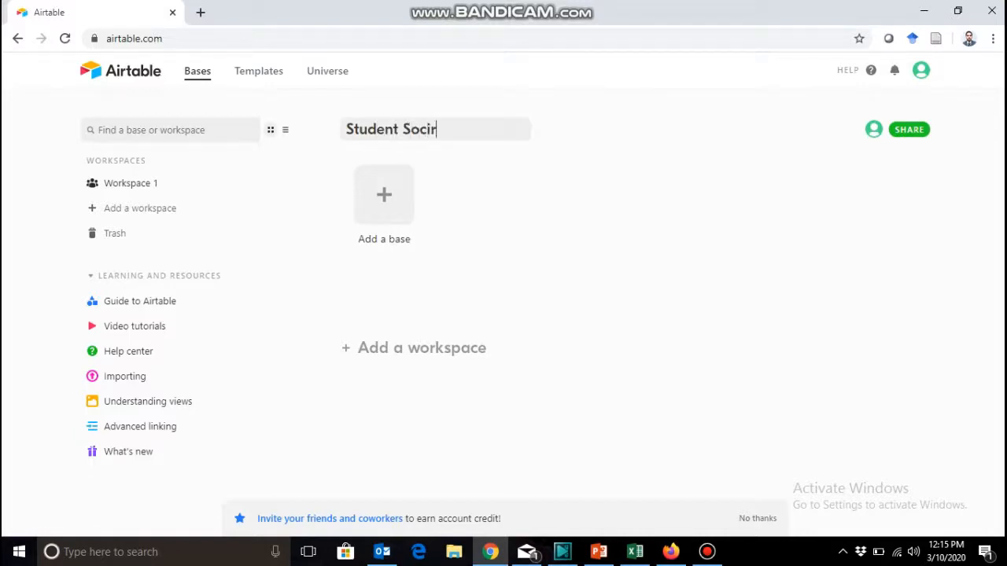
key("BackSpace")
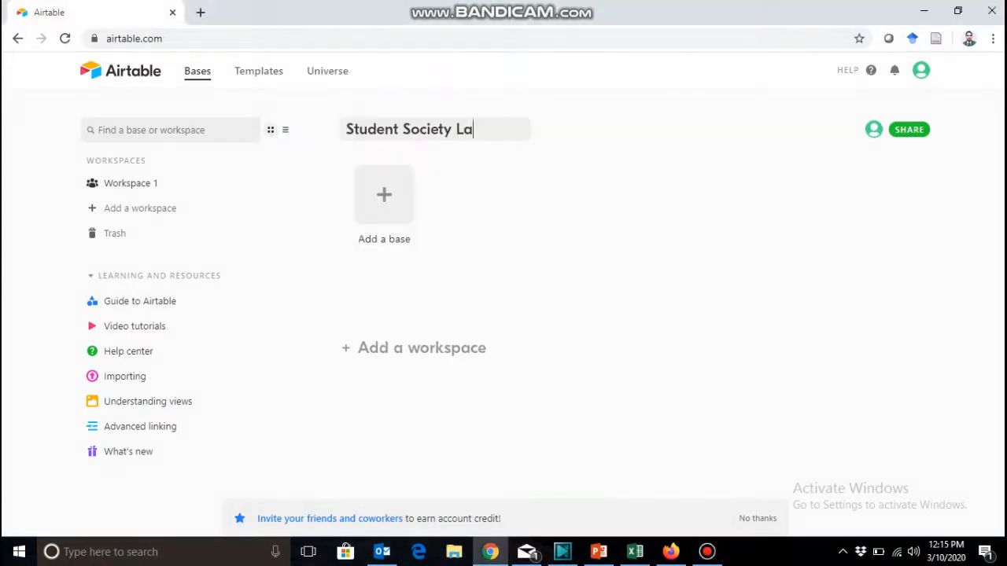
type("unch")
key("Return")
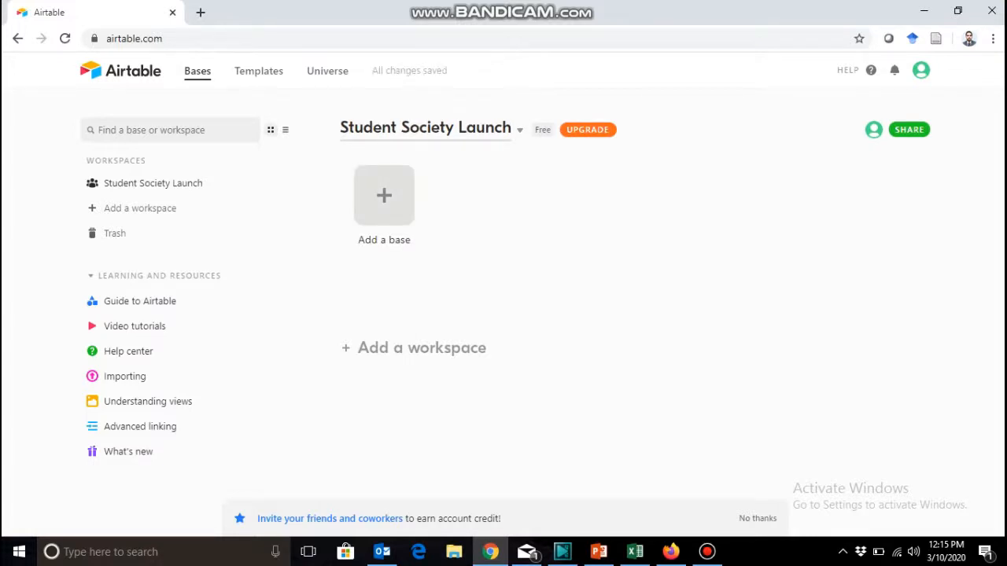
Add a base to the Student Society Launch workspace using the Event marketing template from the Event Planning category.
left_click(384, 195)
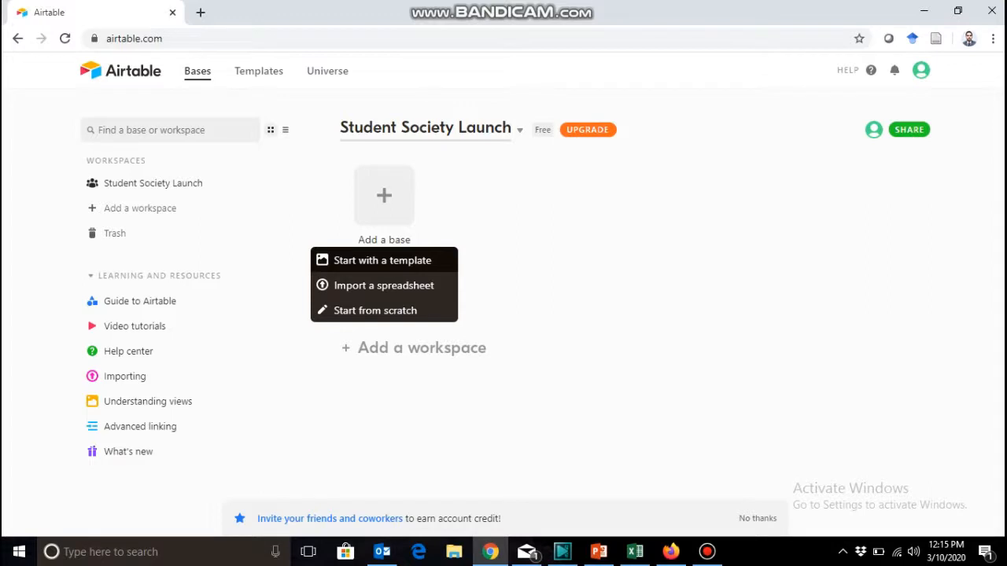
left_click(382, 260)
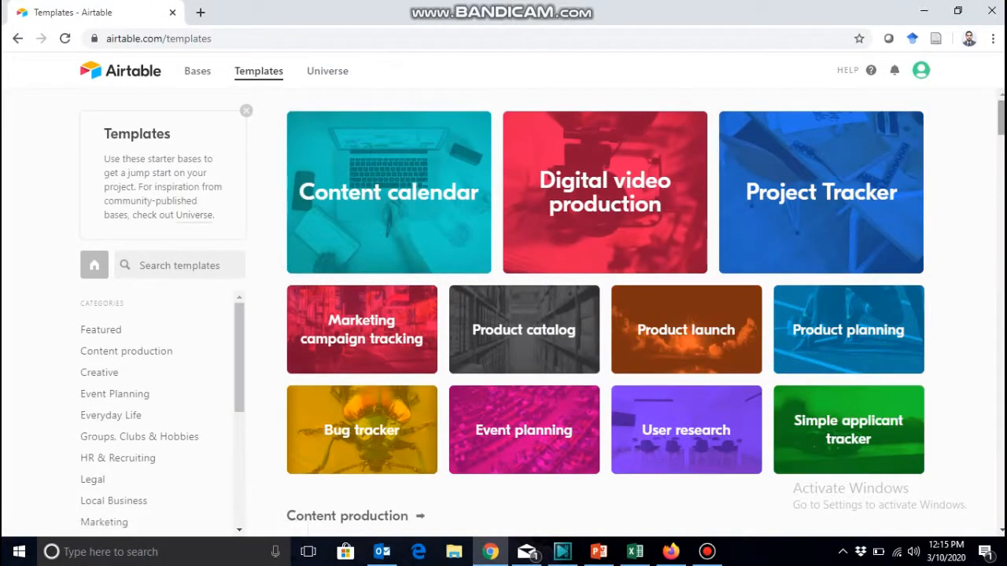
scroll(606, 315, "down", 2)
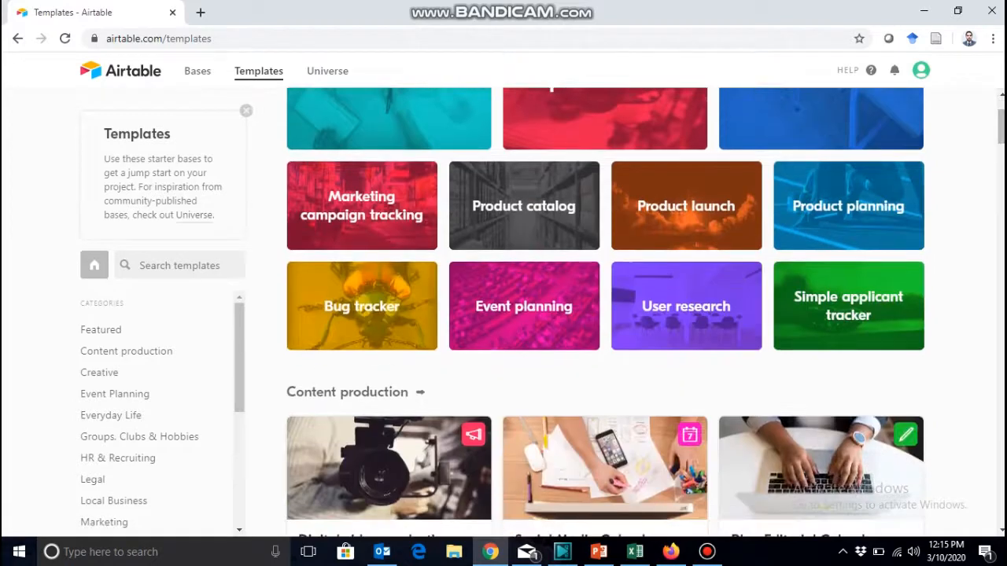
scroll(157, 409, "down", 3)
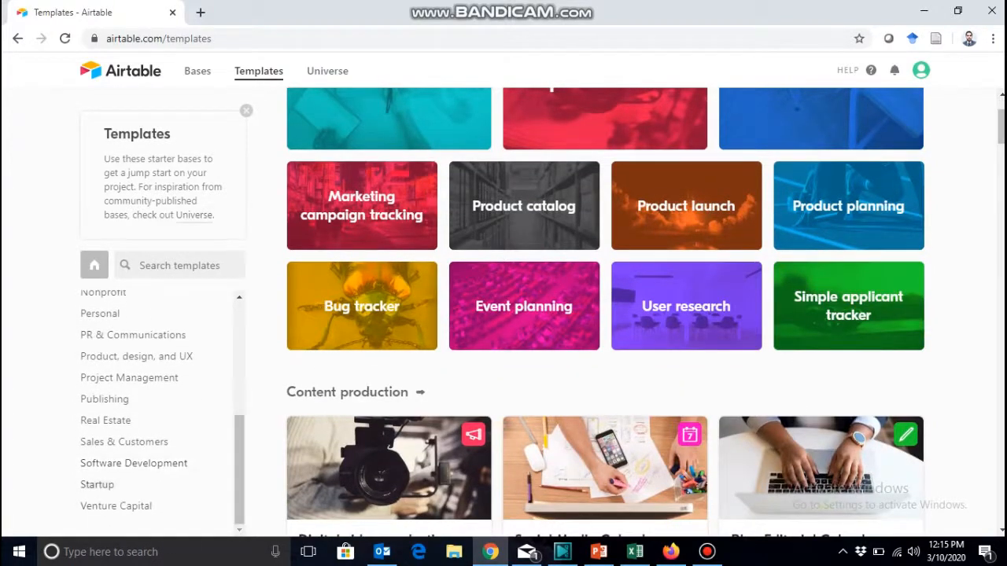
scroll(118, 358, "up", 3)
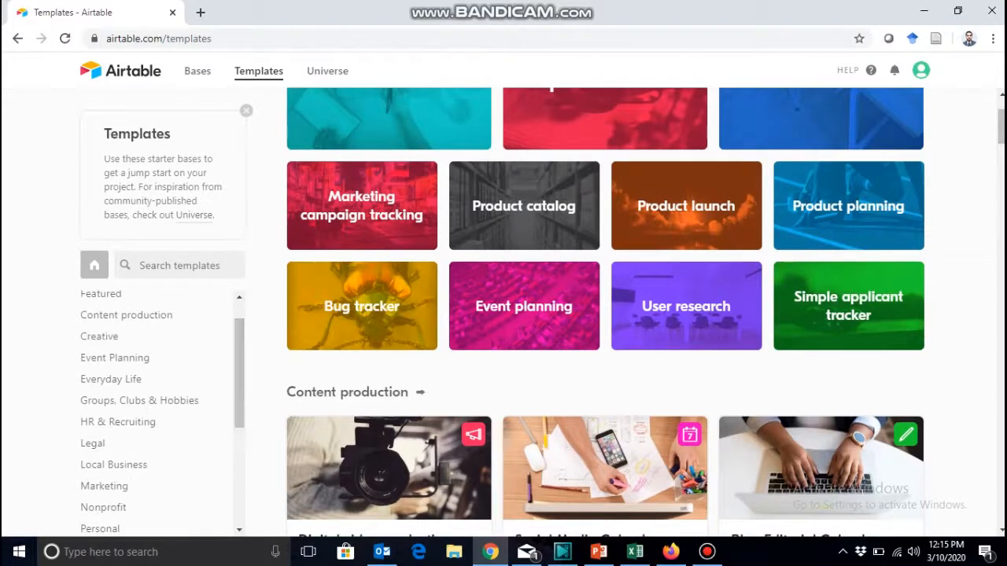
left_click(115, 358)
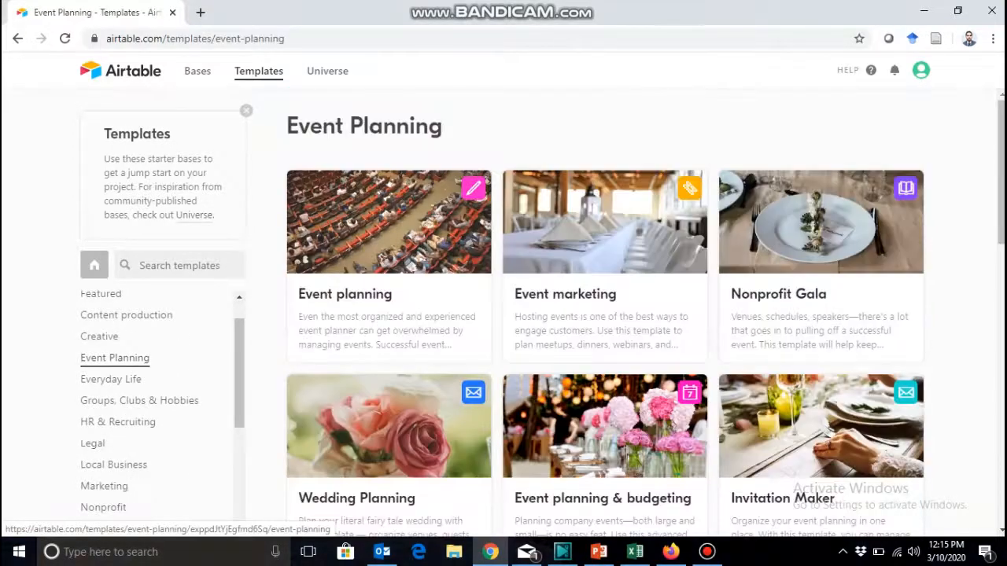
left_click(604, 251)
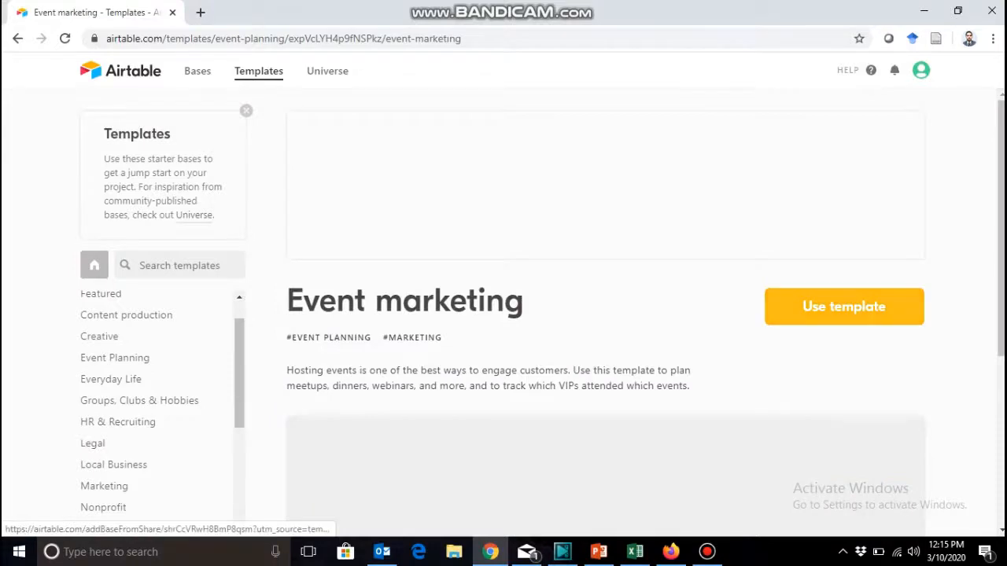
left_click(844, 307)
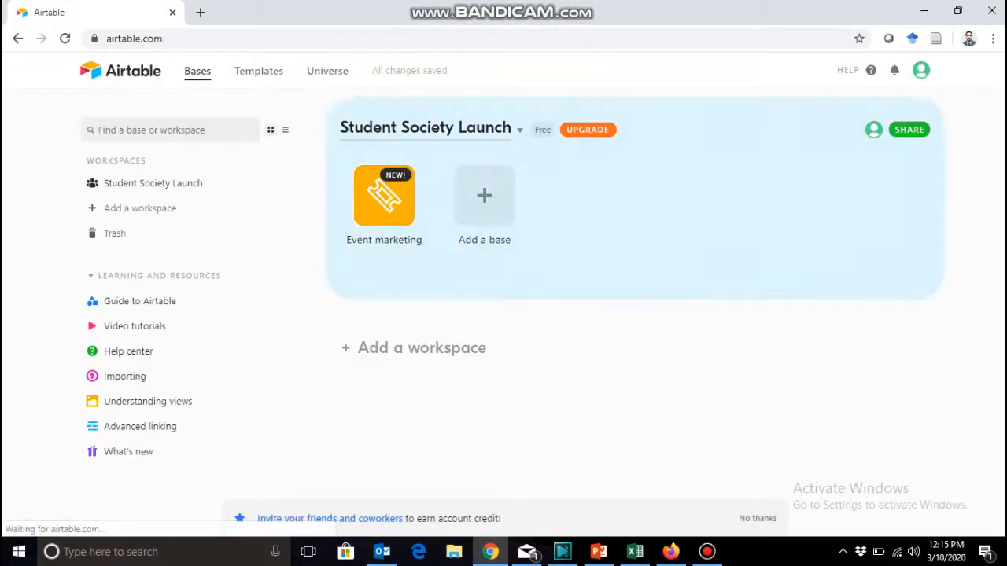
Open the Event marketing base, dismiss its description and look through the Events, VIPs, Attendance and Venues tables.
left_click(384, 195)
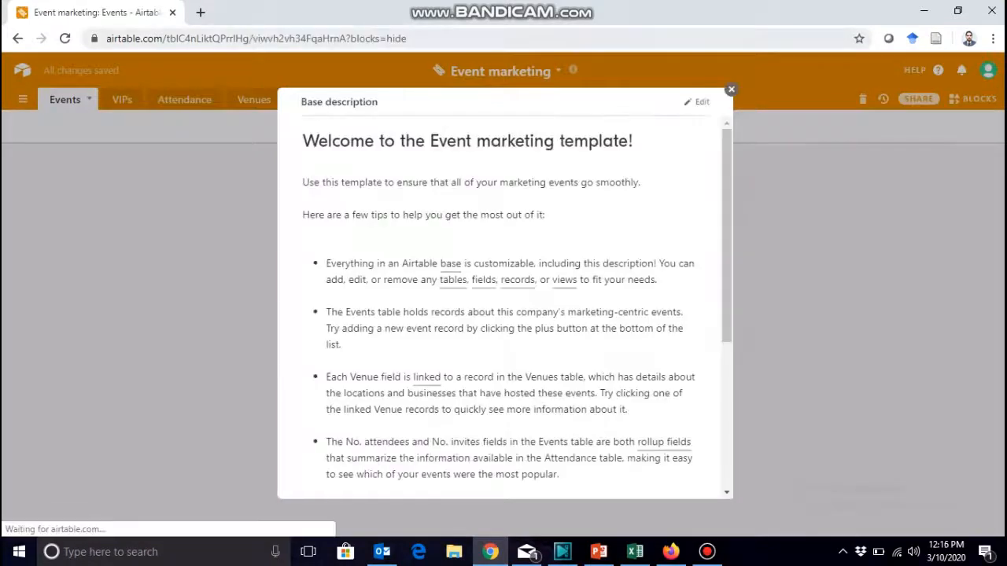
key("Escape")
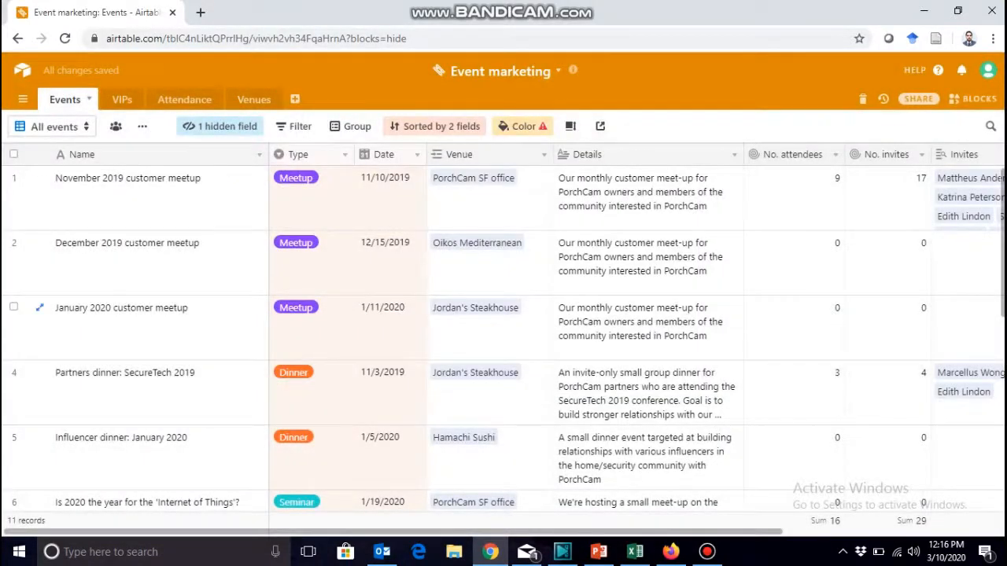
left_click(122, 99)
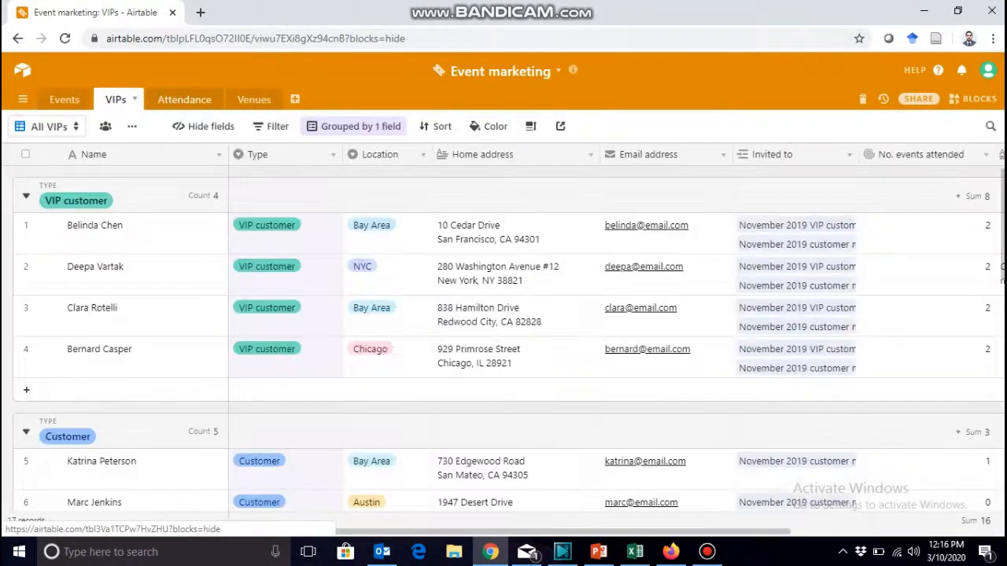
left_click(183, 99)
left_click(254, 99)
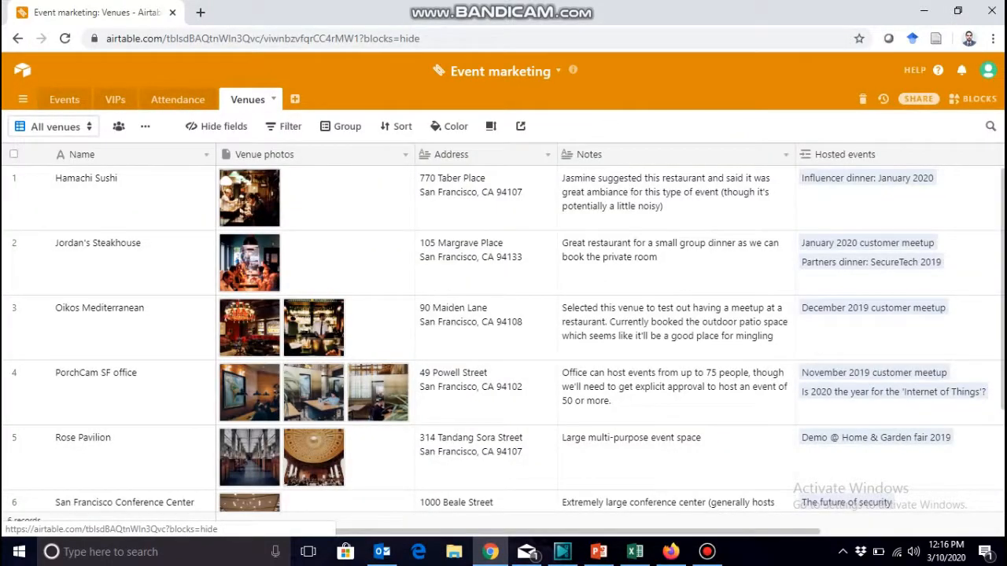
Return to the bases overview and delete the Event marketing base.
left_click(22, 71)
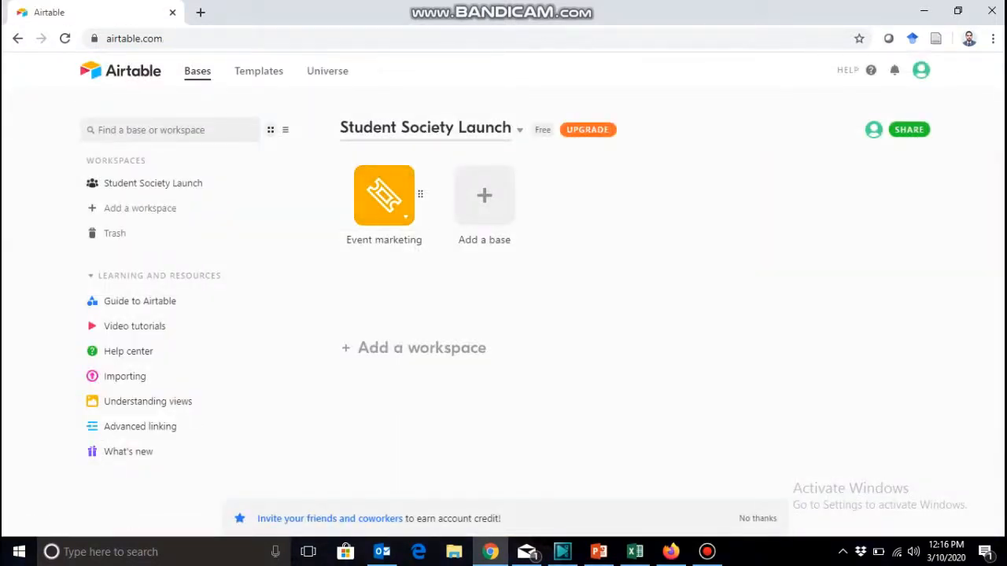
left_click(405, 216)
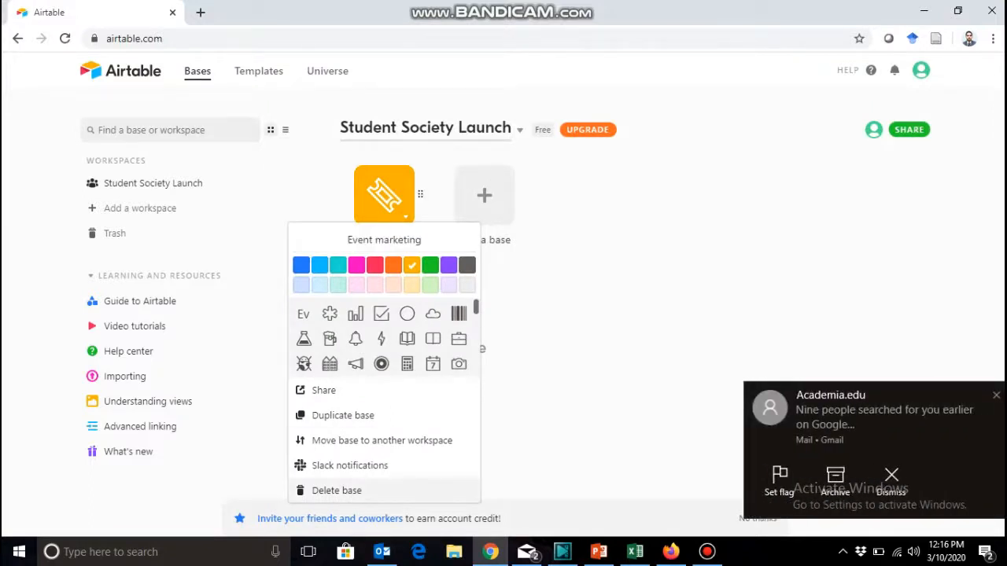
left_click(337, 490)
left_click(478, 330)
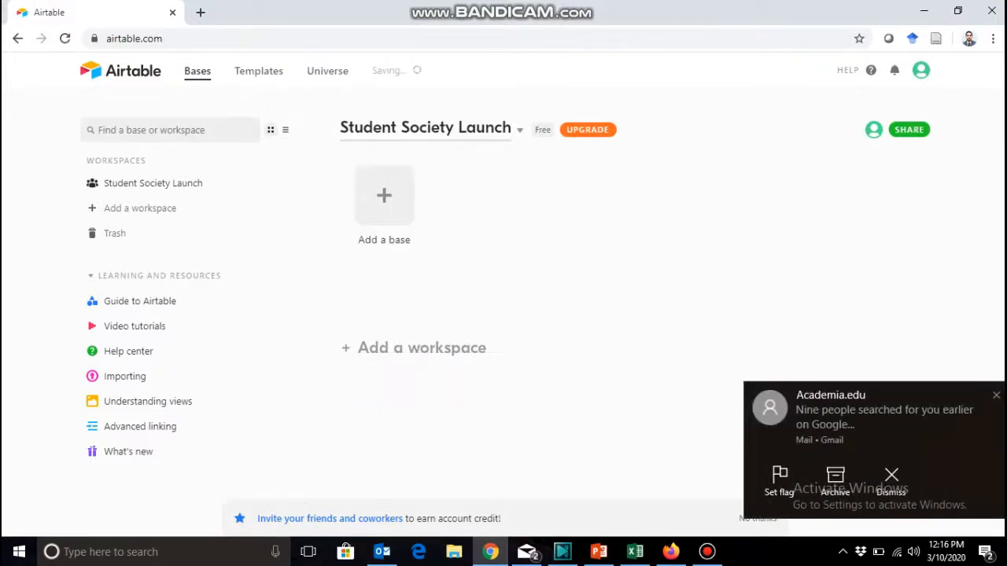
Create a base from scratch named Project Plan and give it the bug-shaped icon with a globe pattern.
left_click(384, 195)
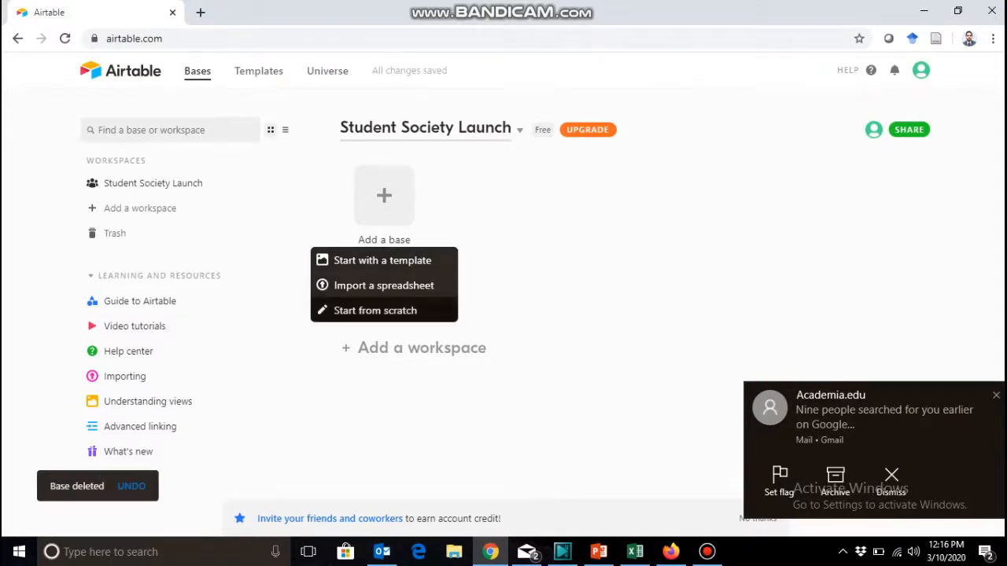
left_click(376, 310)
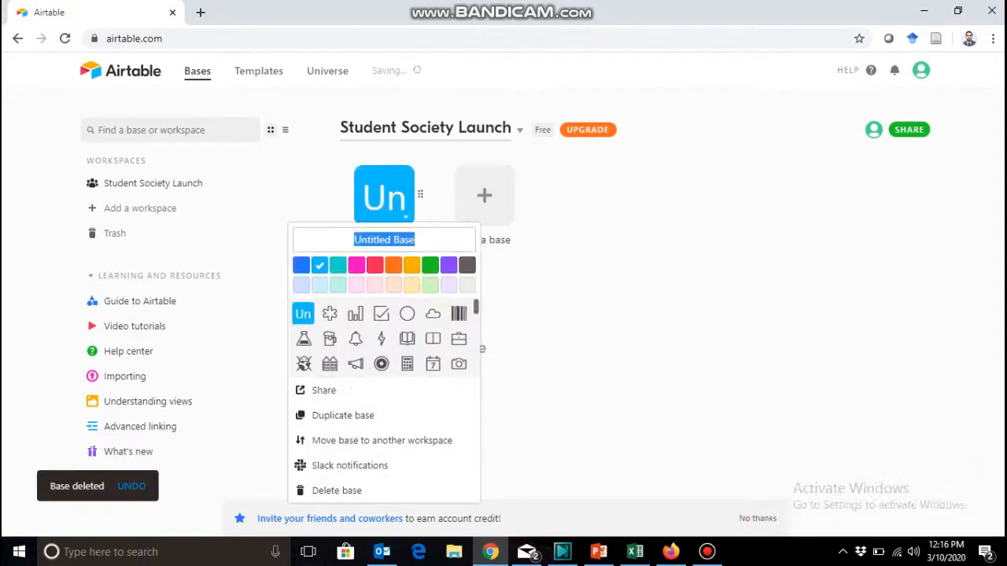
type("Pro")
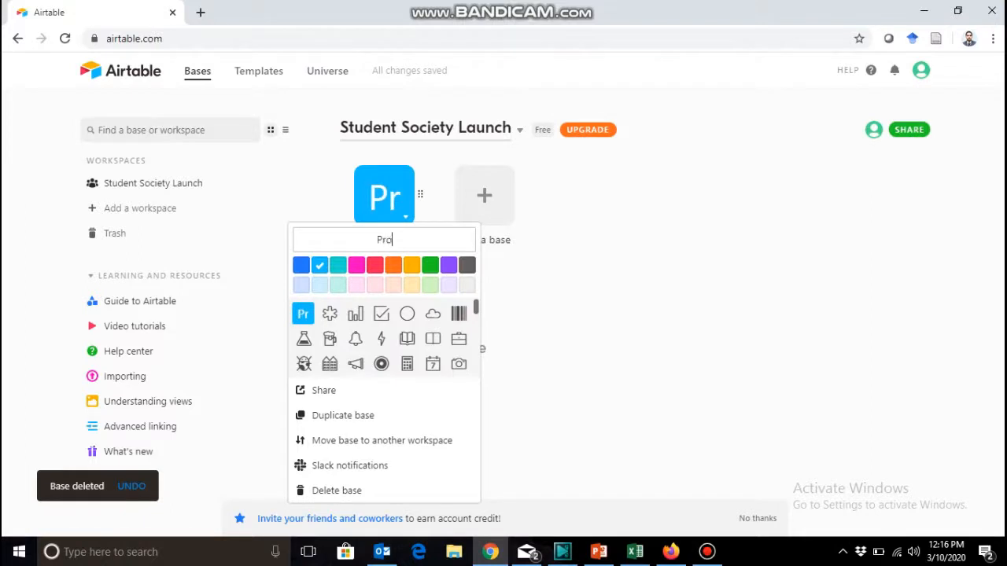
type("ject Plan")
key("Return")
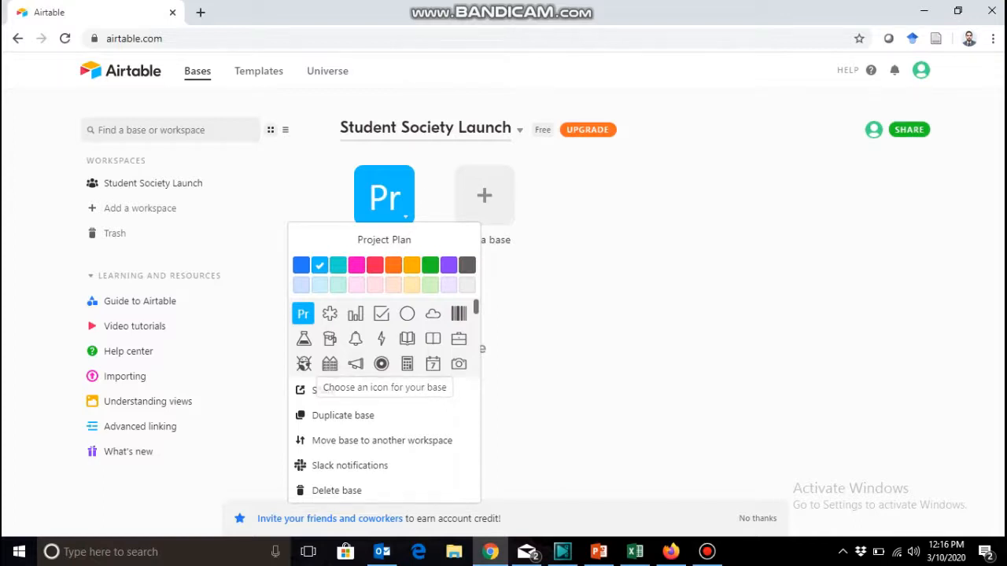
double_click(303, 365)
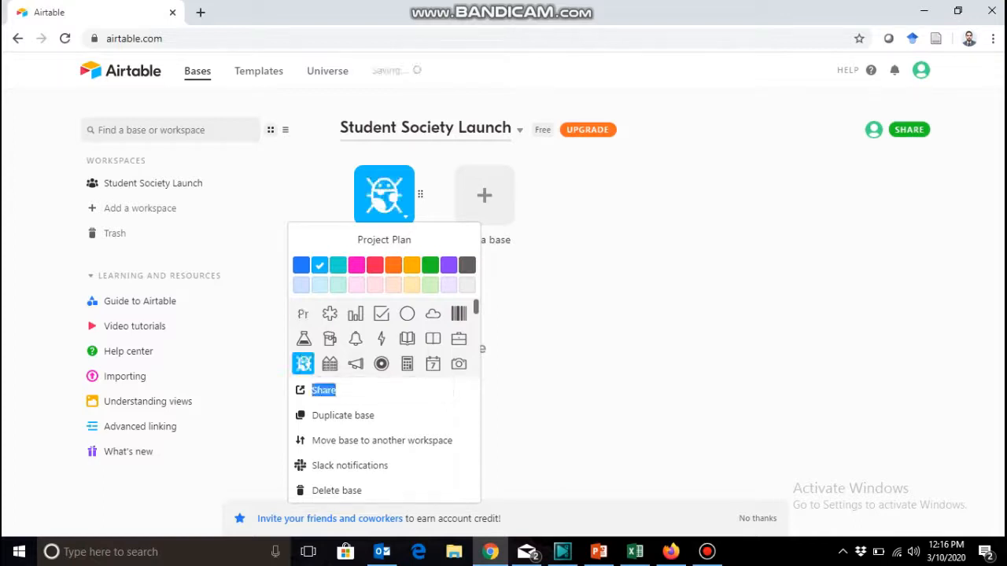
key("Escape")
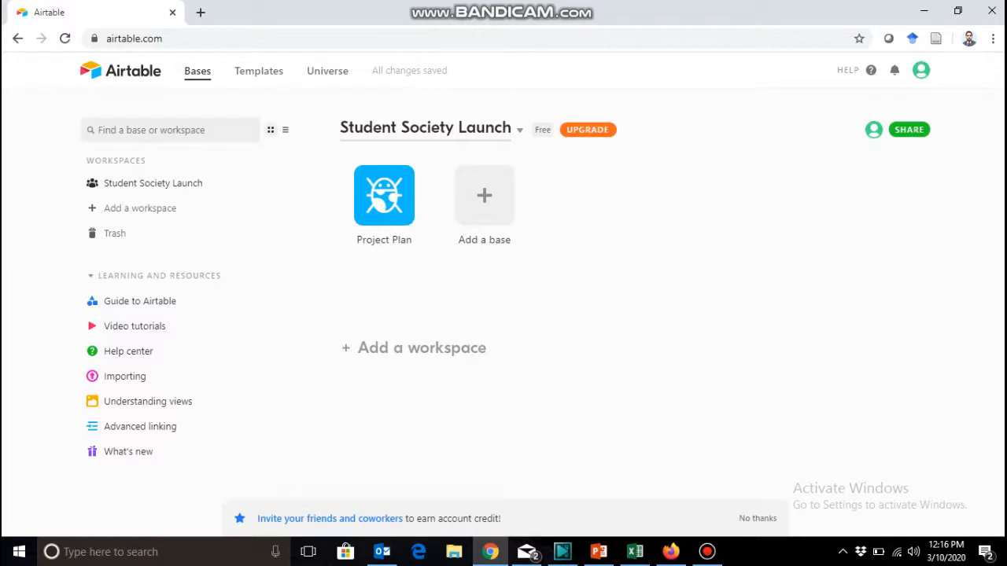
Open the Project Plan base and rename its table Budget.
left_click(384, 195)
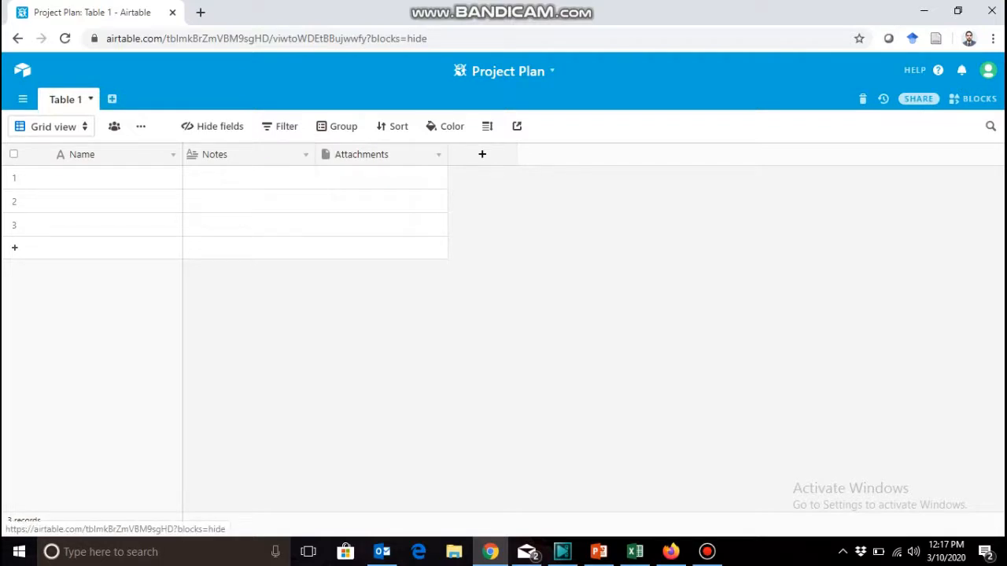
left_click(91, 99)
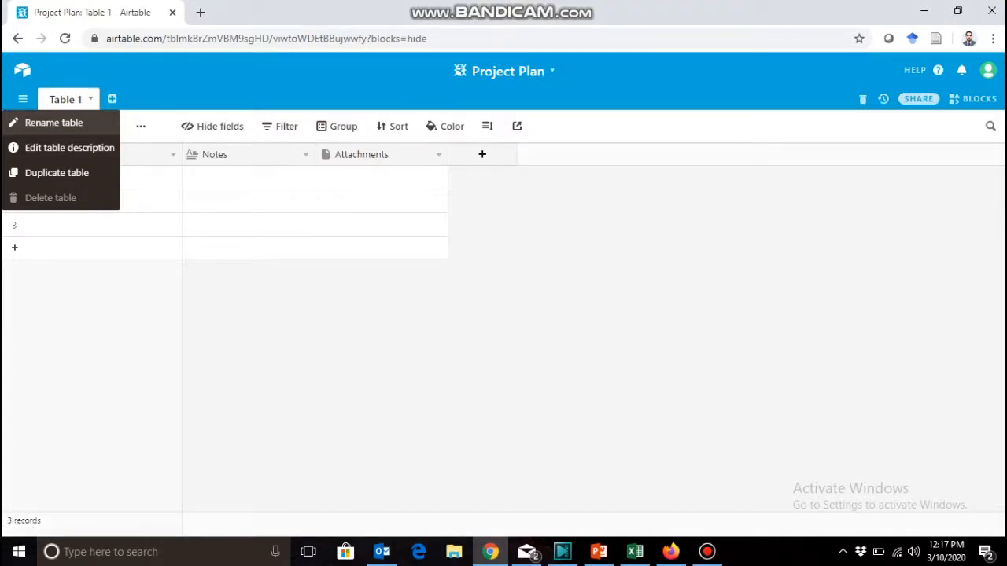
left_click(54, 123)
key("BackSpace")
type("Budget")
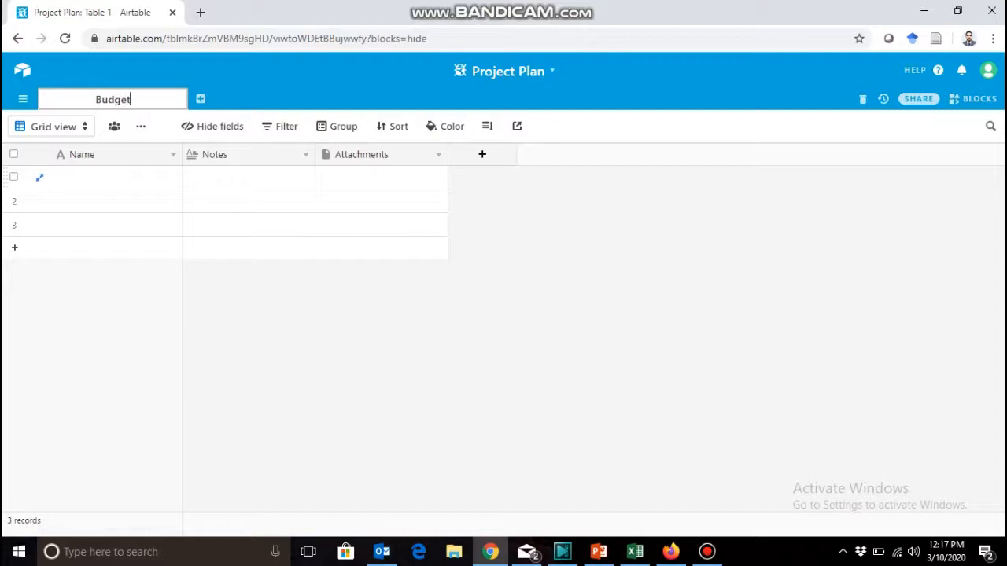
left_click(118, 155)
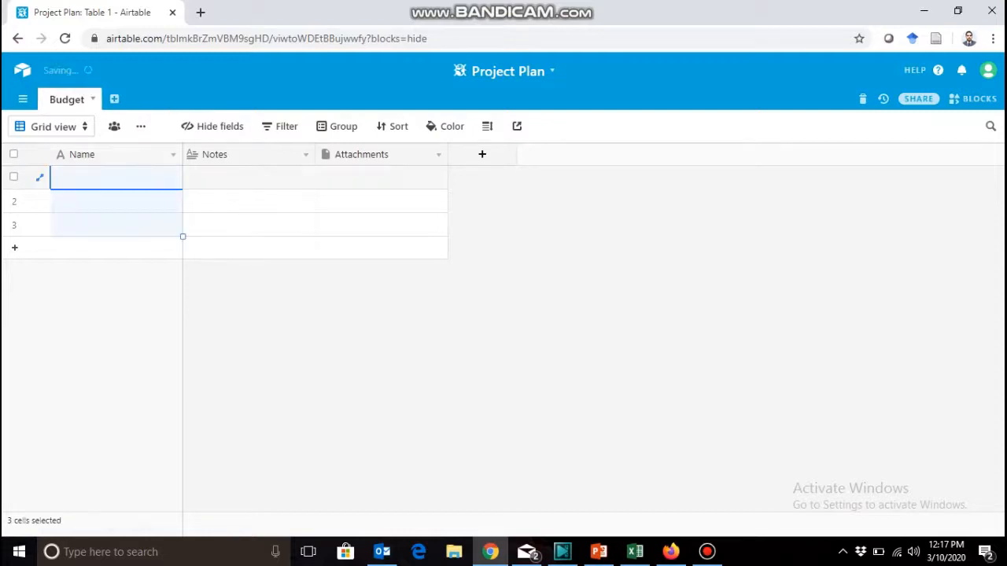
Rename the Budget table's primary Name field as Activities.
double_click(116, 155)
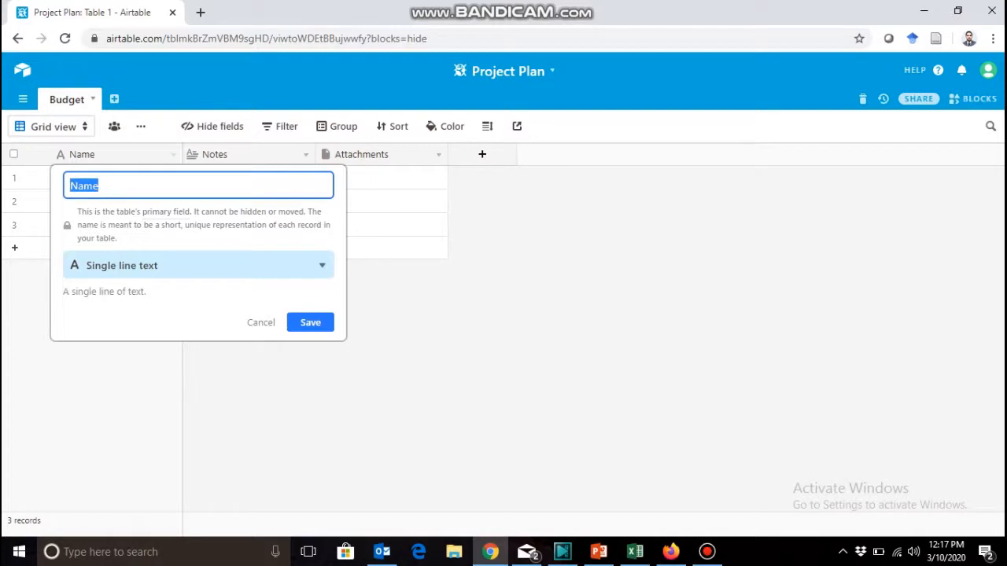
type("Activities")
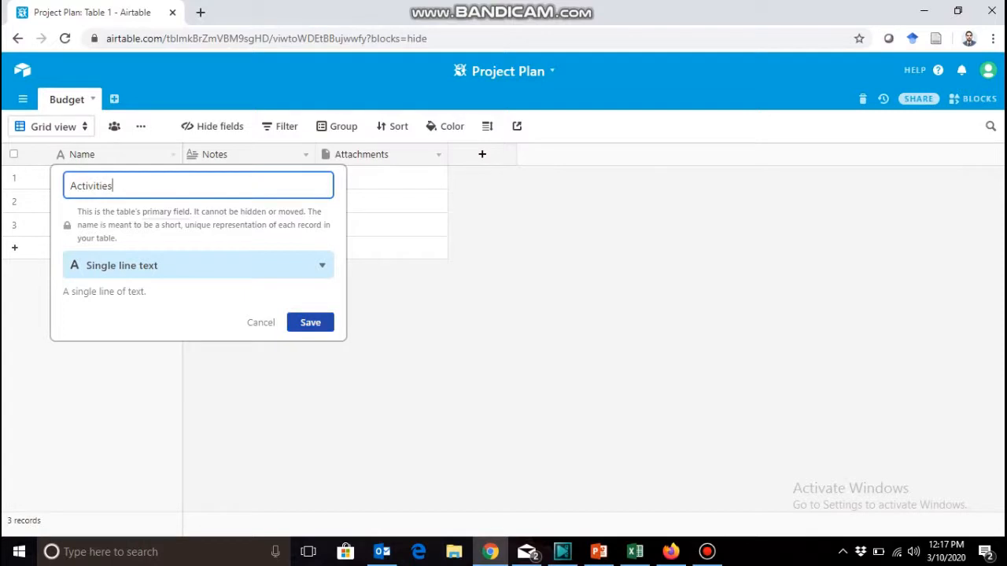
key("Return")
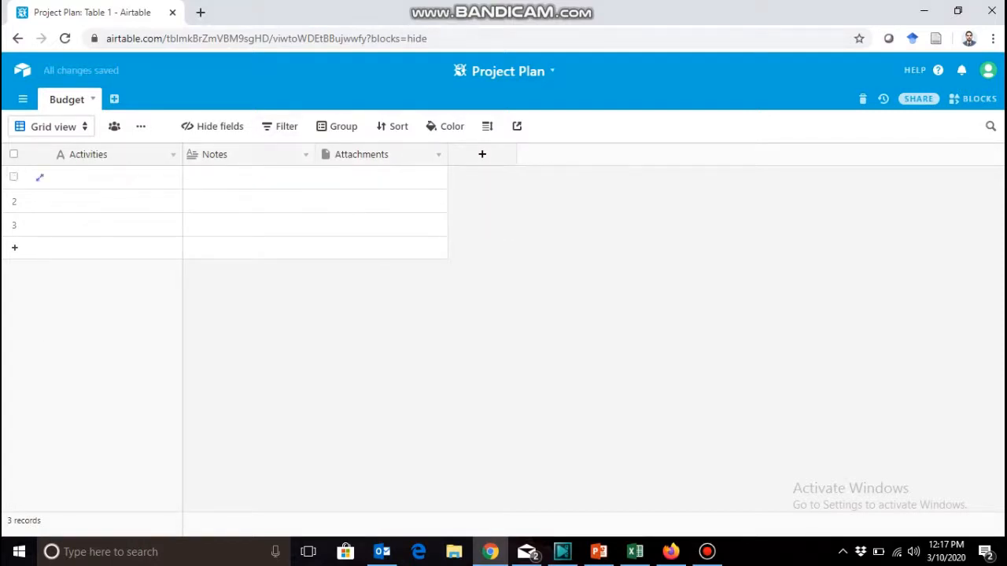
Rename the Notes field as Category and change its field type to Multiple select.
left_click(236, 155)
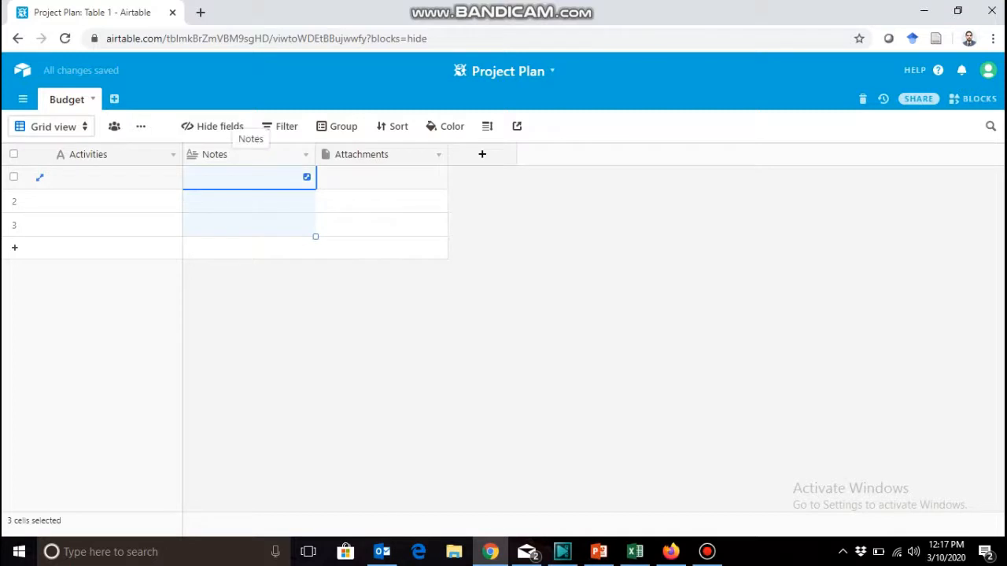
double_click(236, 155)
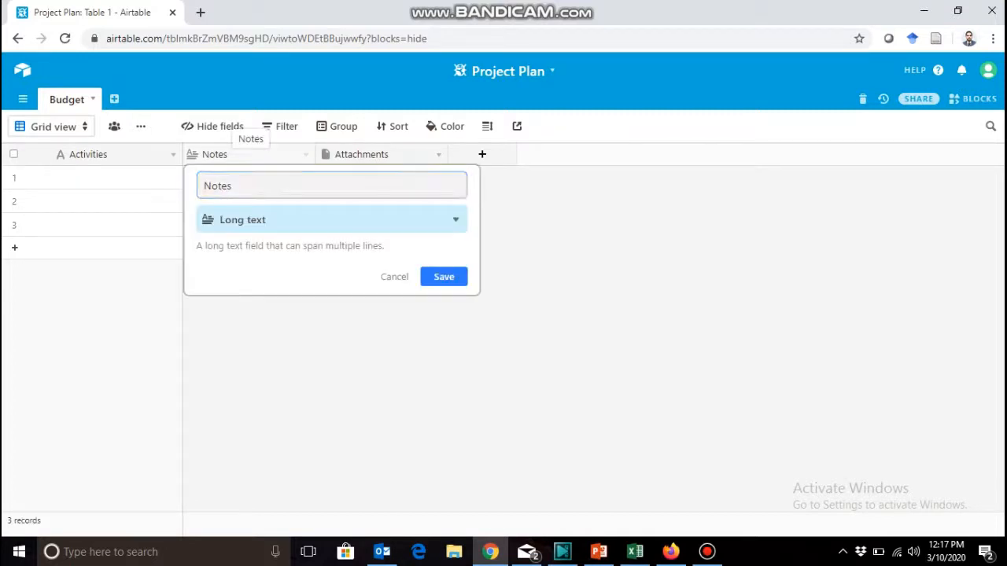
left_click_drag(236, 186, 192, 186)
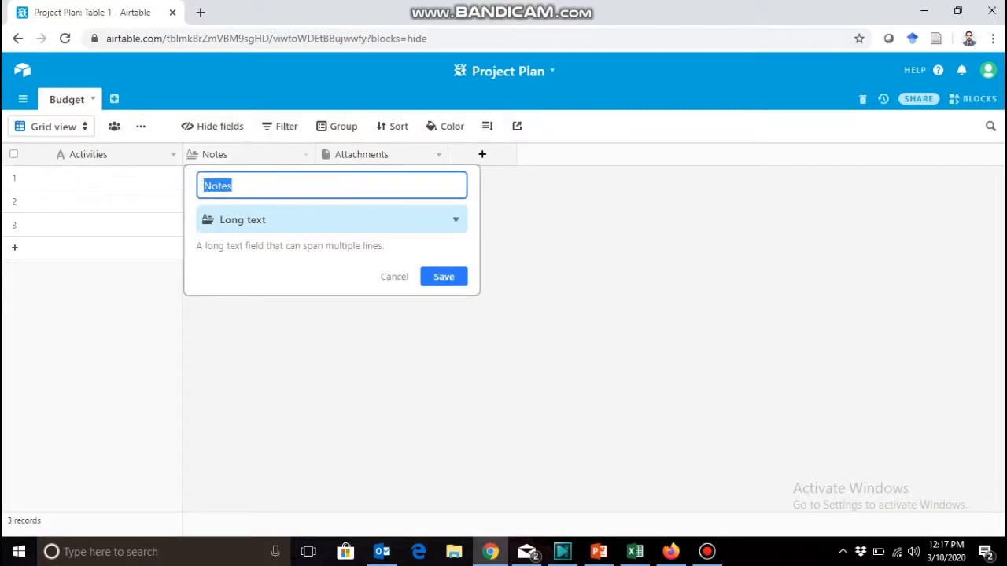
type("Category")
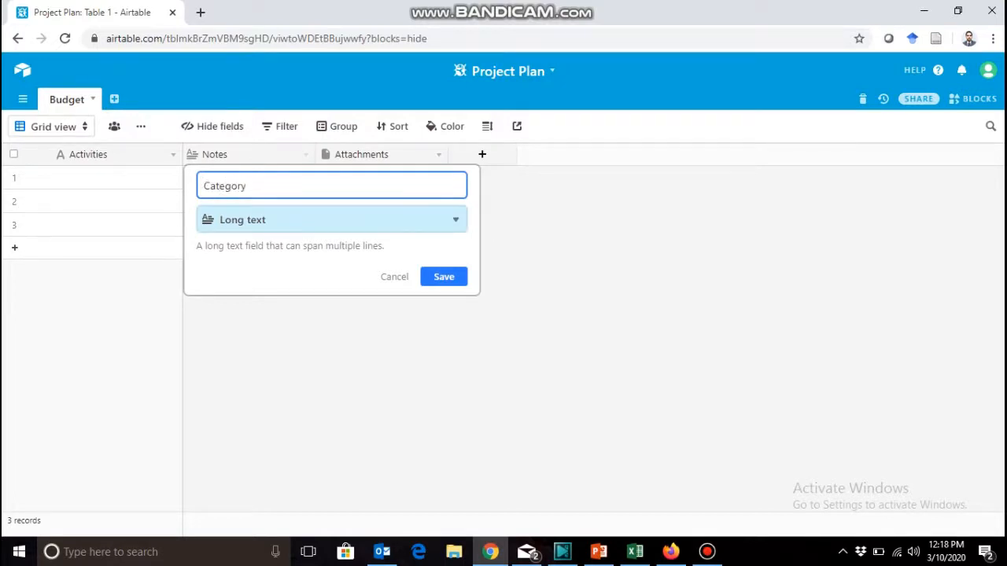
left_click(331, 220)
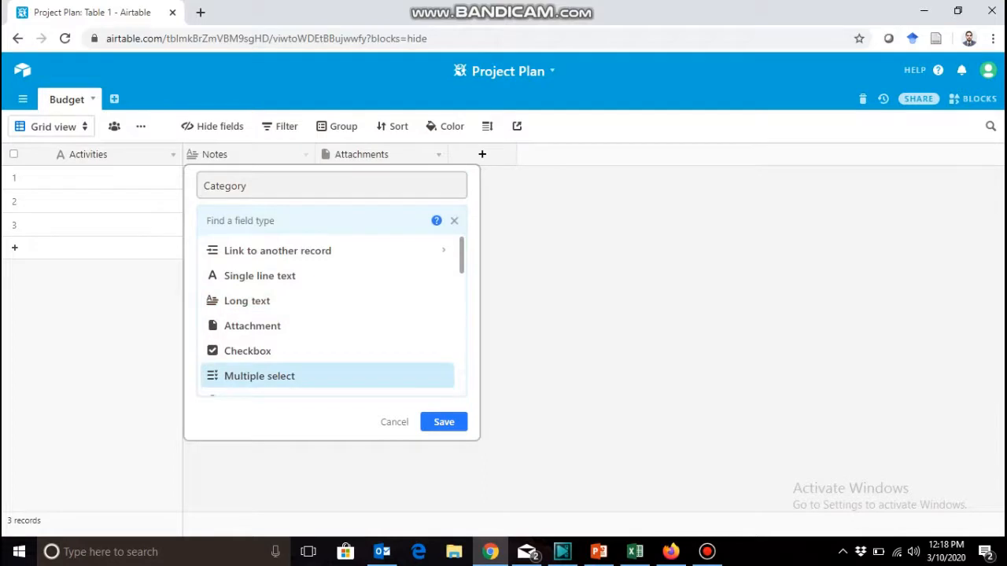
key("Return")
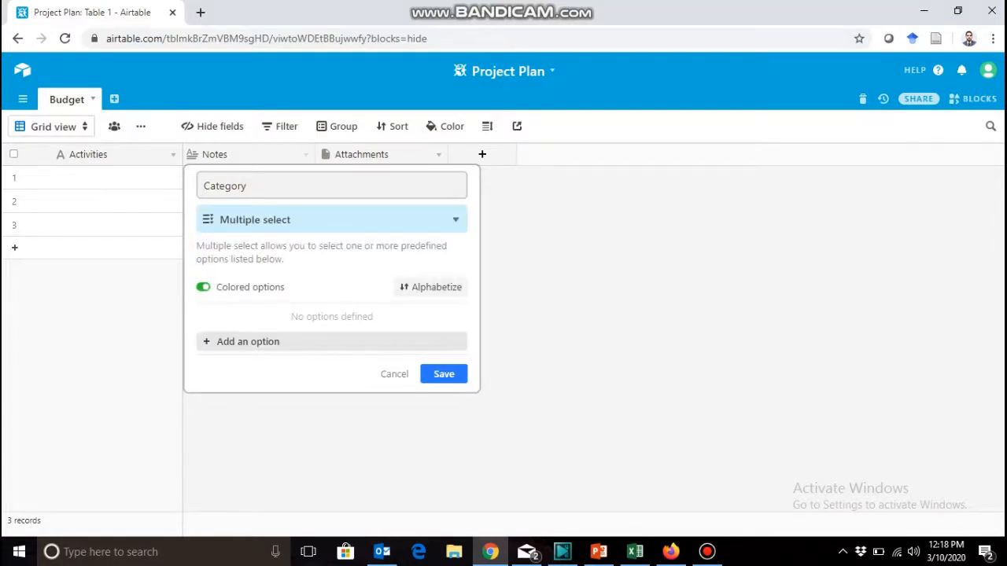
Add the options Marketing, Transport, Food and Misc to the Category field and save it.
left_click(248, 342)
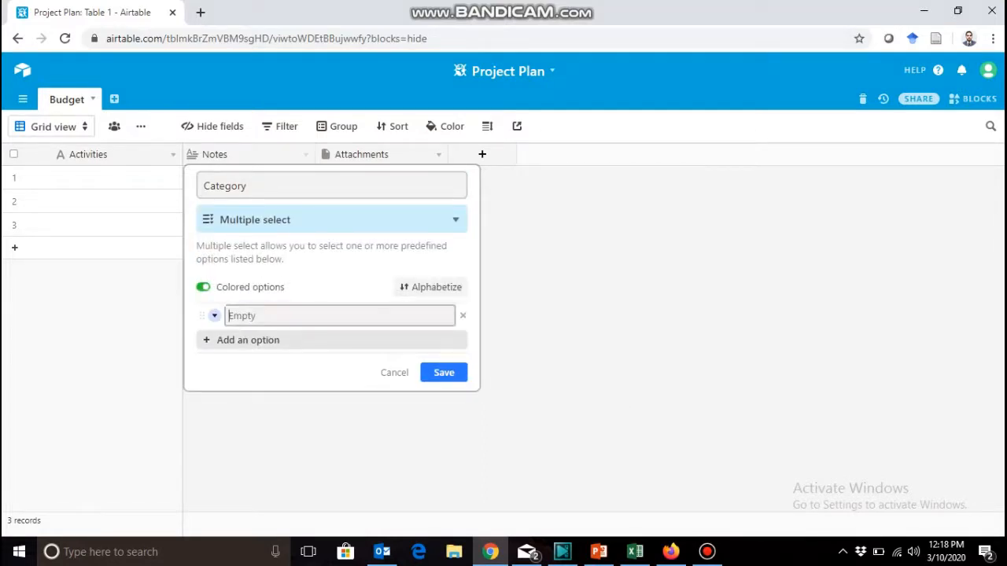
type("M")
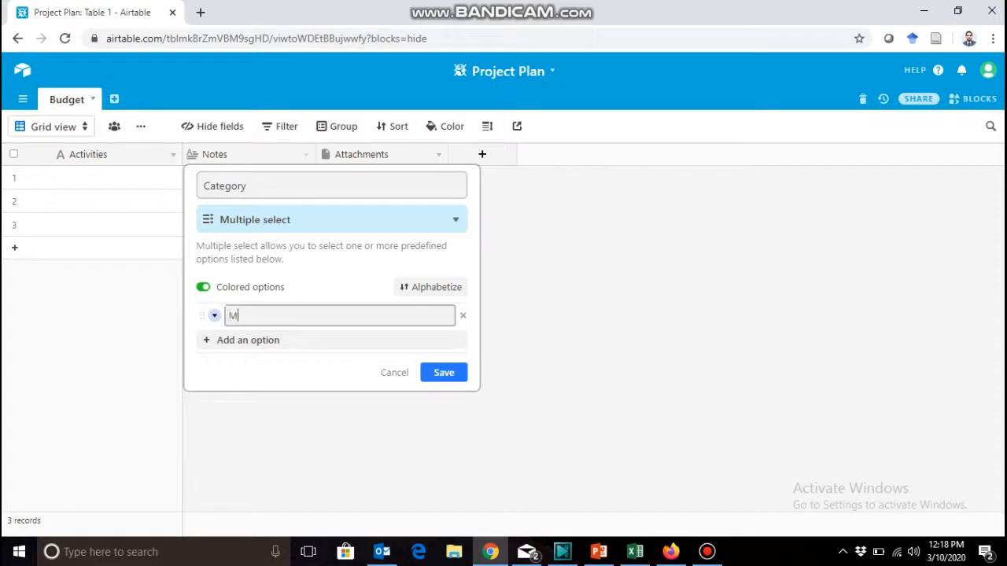
type("arketing")
key("Return")
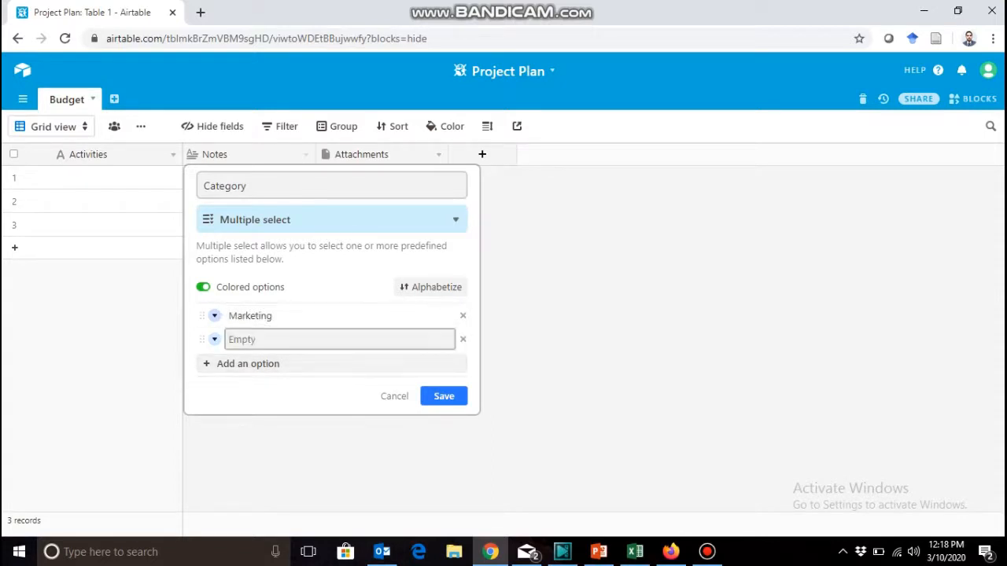
type("Transport")
key("Return")
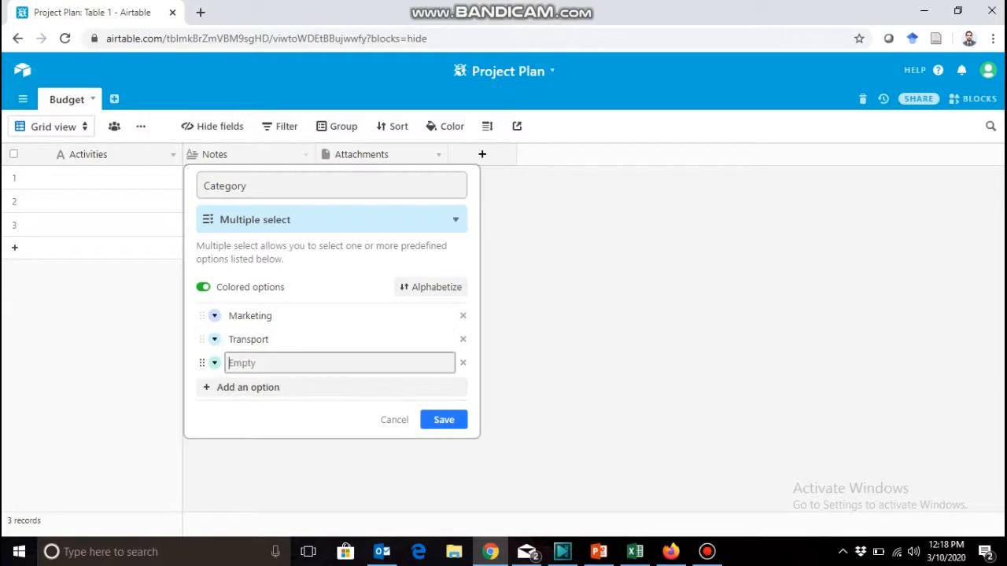
type("Food")
key("Return")
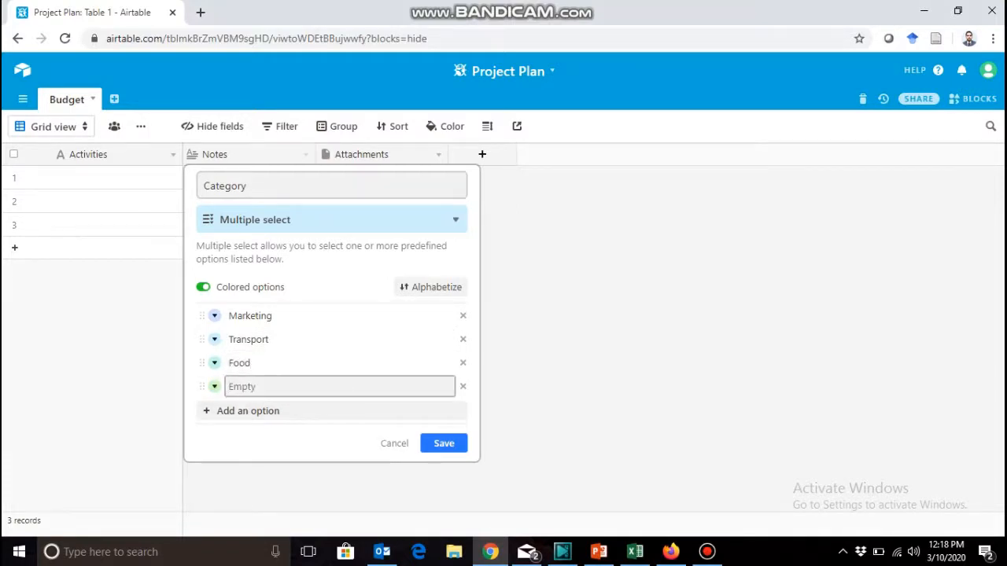
type("Misc")
left_click(444, 444)
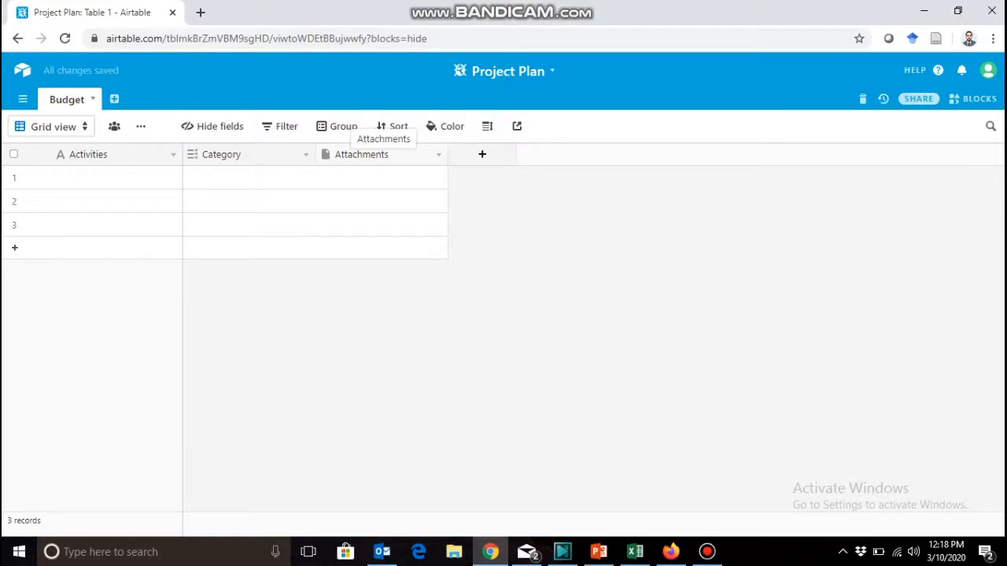
Rename the Attachments field as Budget Allocated, change its type to Currency and save it.
left_click(383, 155)
left_click(439, 155)
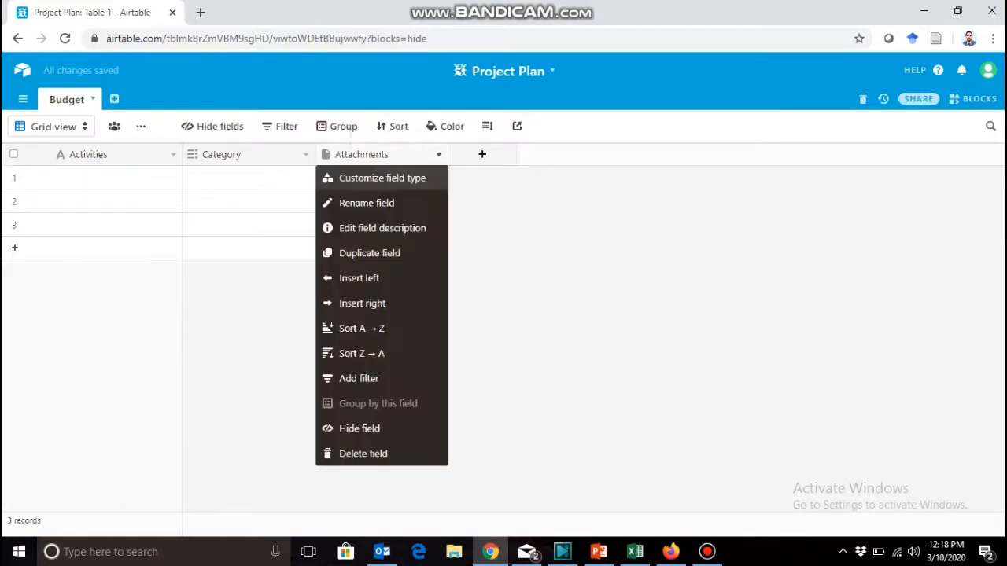
left_click(366, 203)
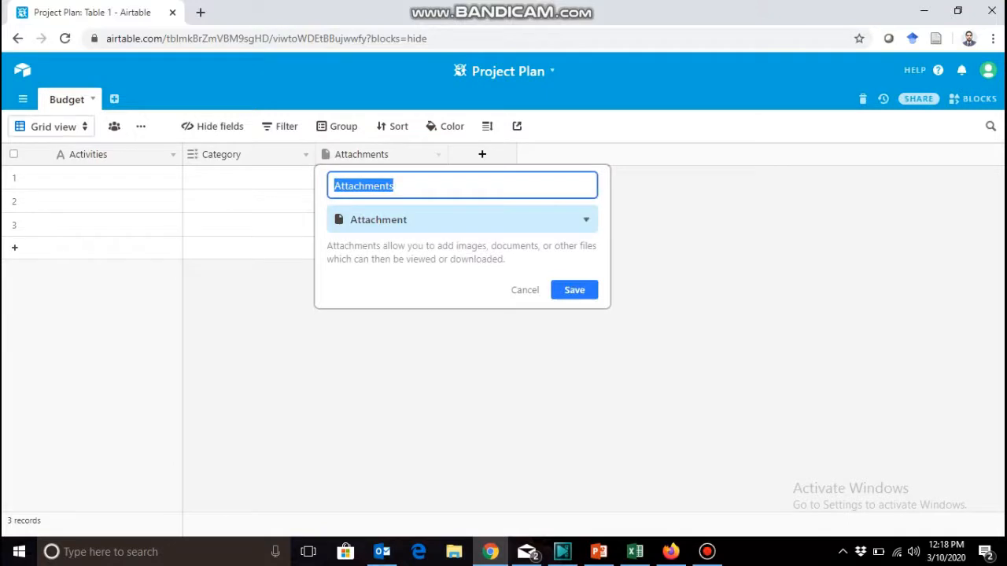
type("Budg")
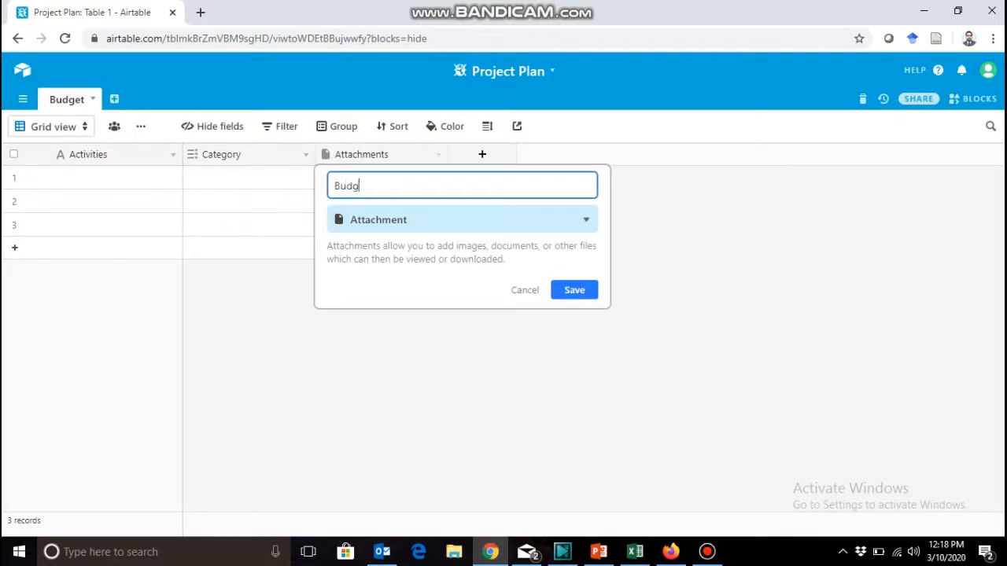
type("et Allocated")
left_click(463, 220)
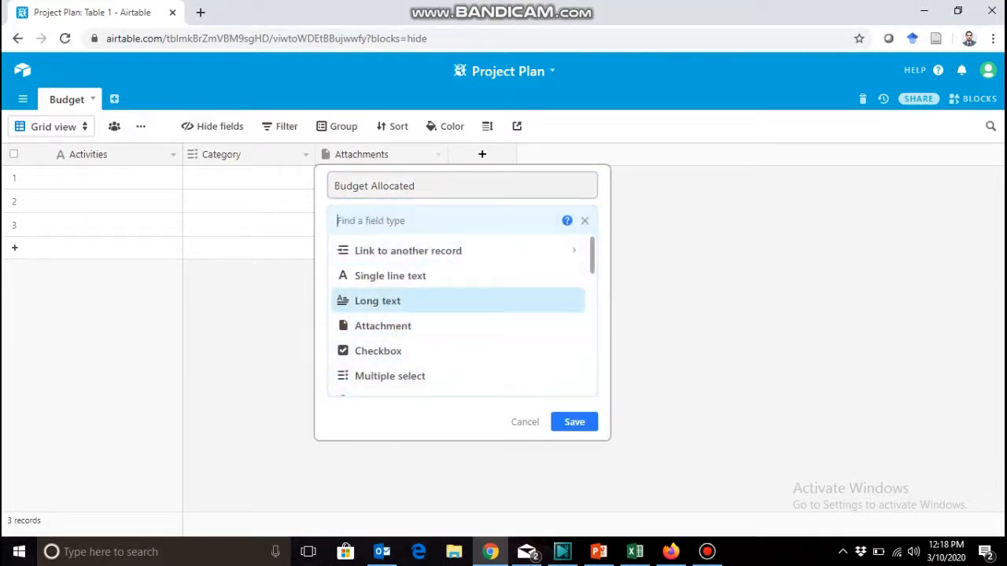
scroll(463, 315, "down", 3)
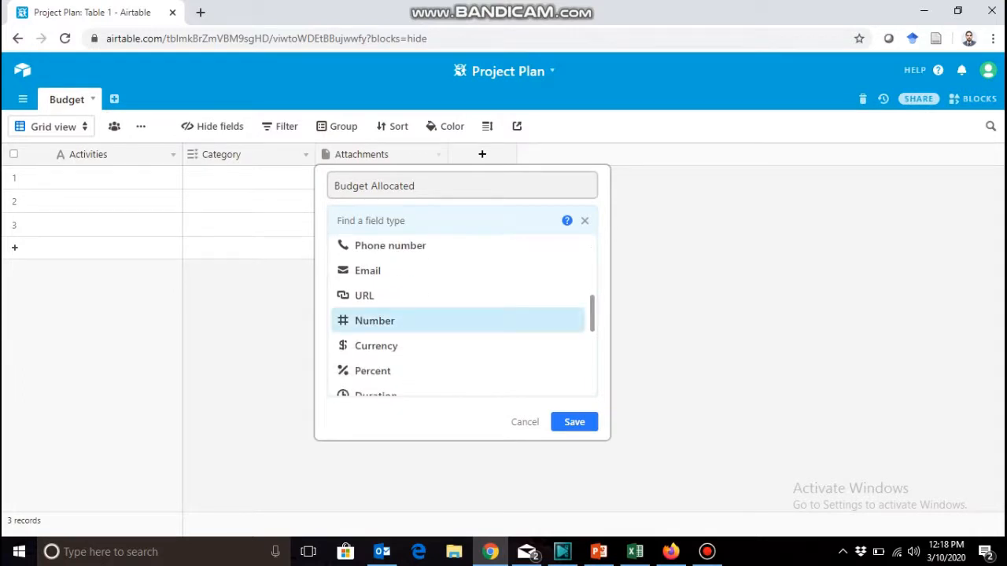
left_click(376, 346)
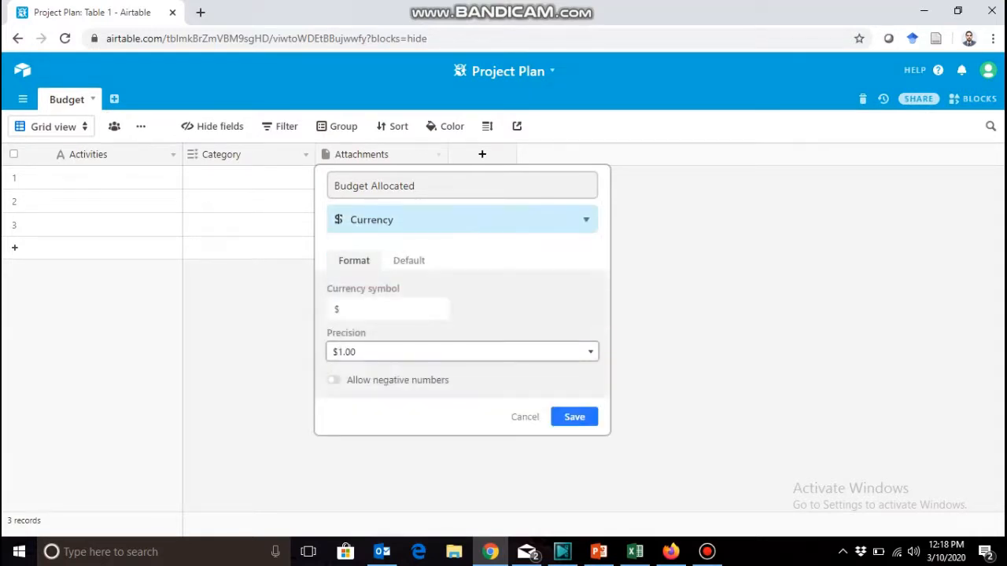
left_click(574, 417)
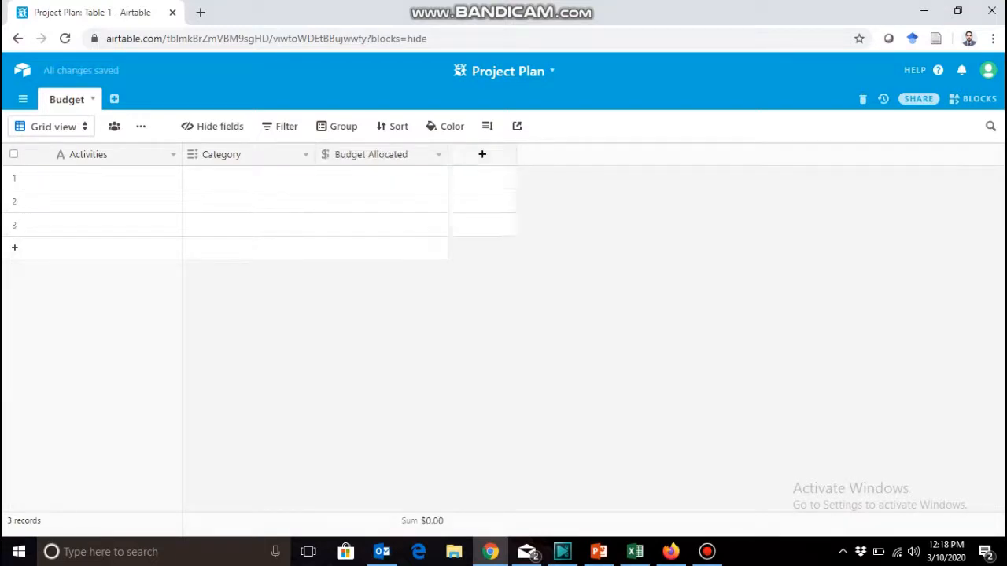
Add a new field named Budget Spent with the Currency type after Budget Allocated.
left_click(482, 154)
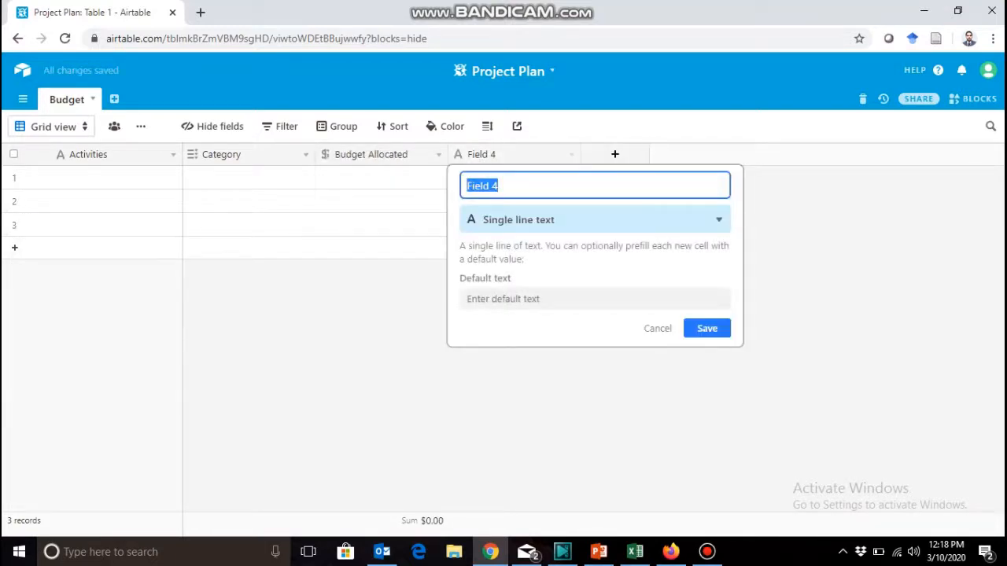
type("Budg")
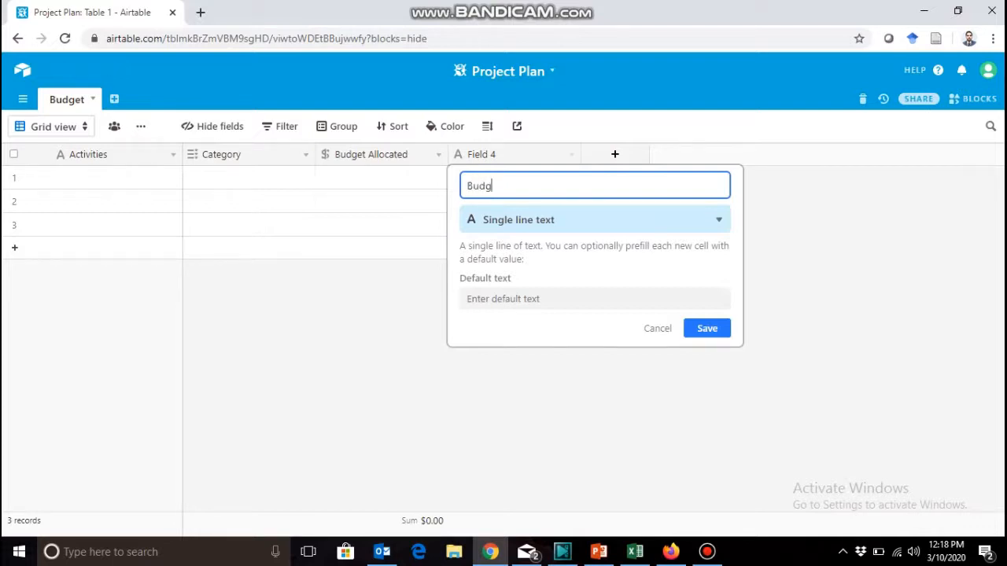
type("et Spent")
left_click(595, 220)
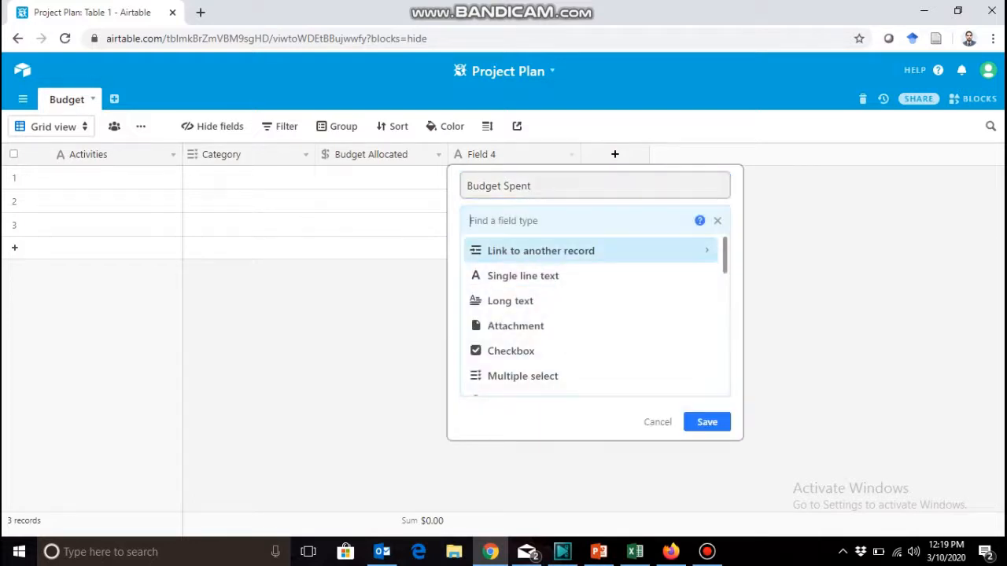
scroll(595, 315, "down", 2)
scroll(595, 315, "down", 2)
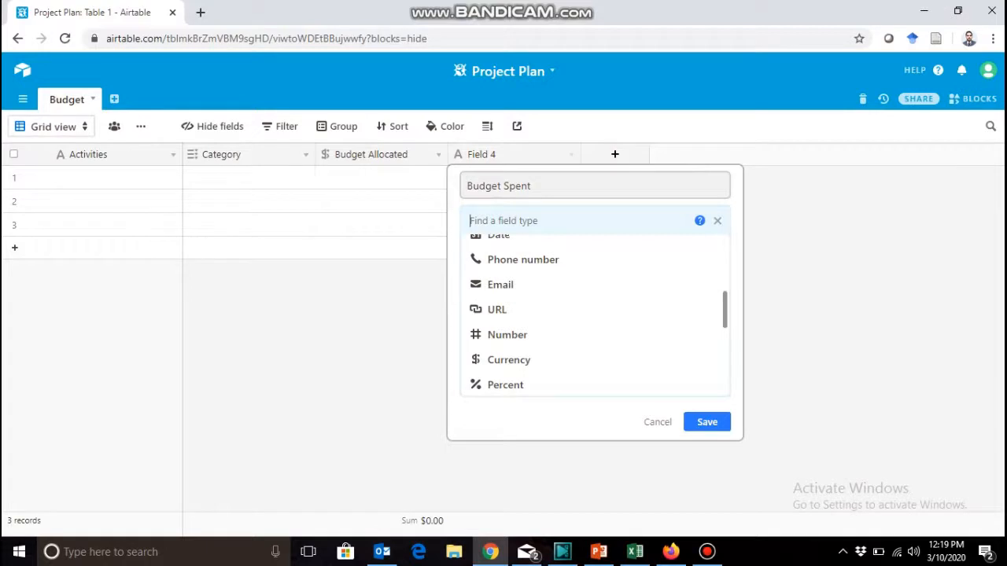
left_click(509, 360)
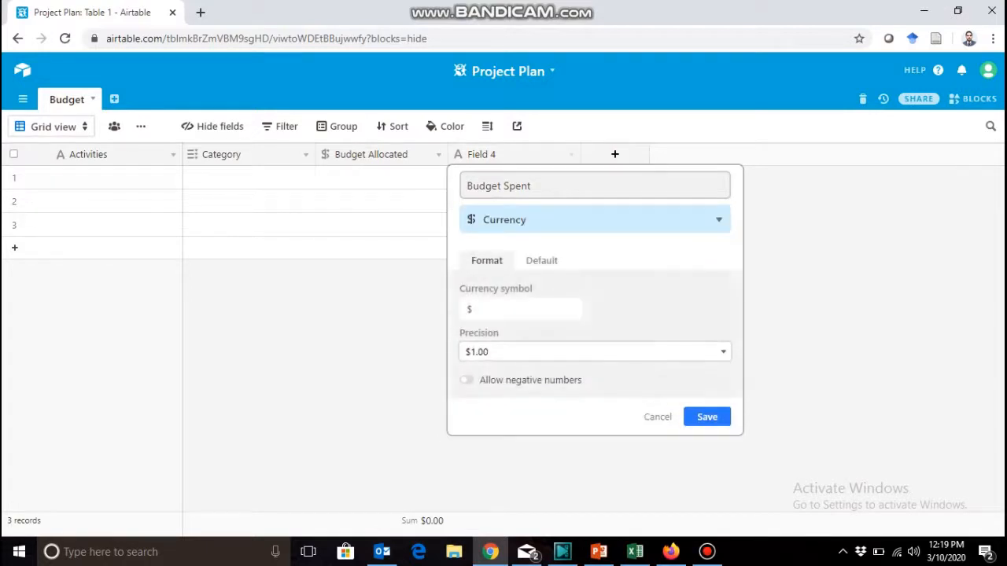
left_click(706, 417)
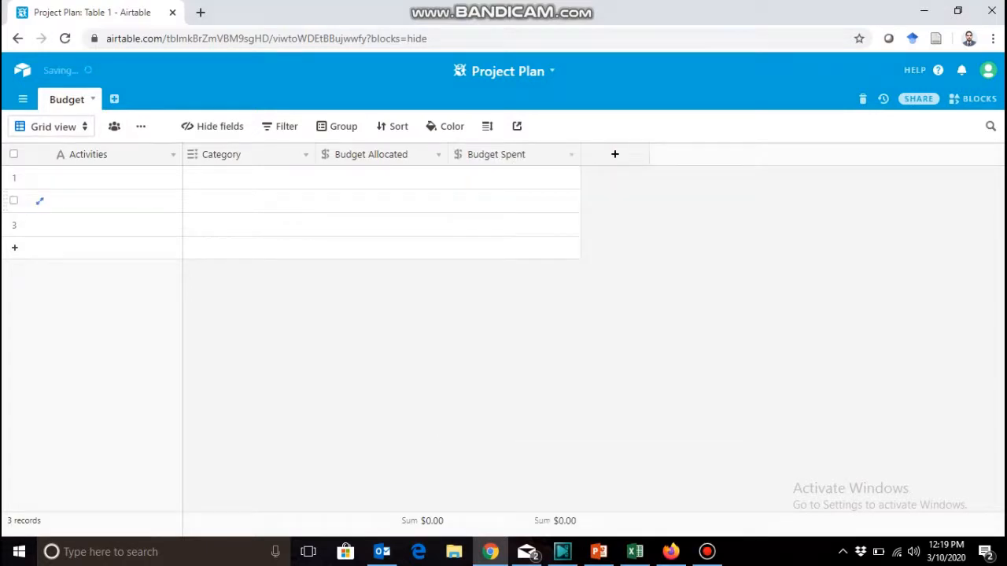
Add a new field named Notes with the Long text type after Budget Spent.
left_click(614, 154)
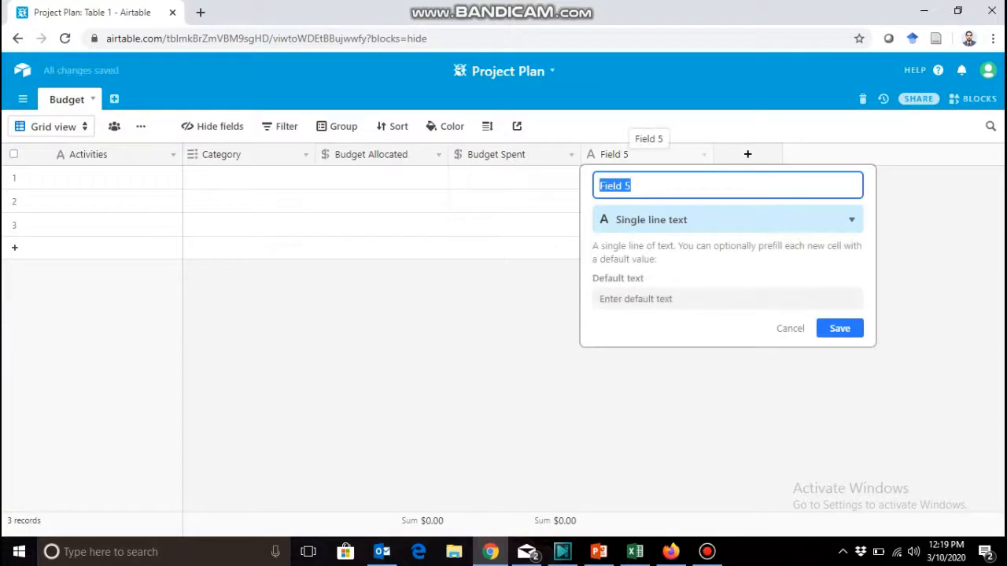
type("Notes")
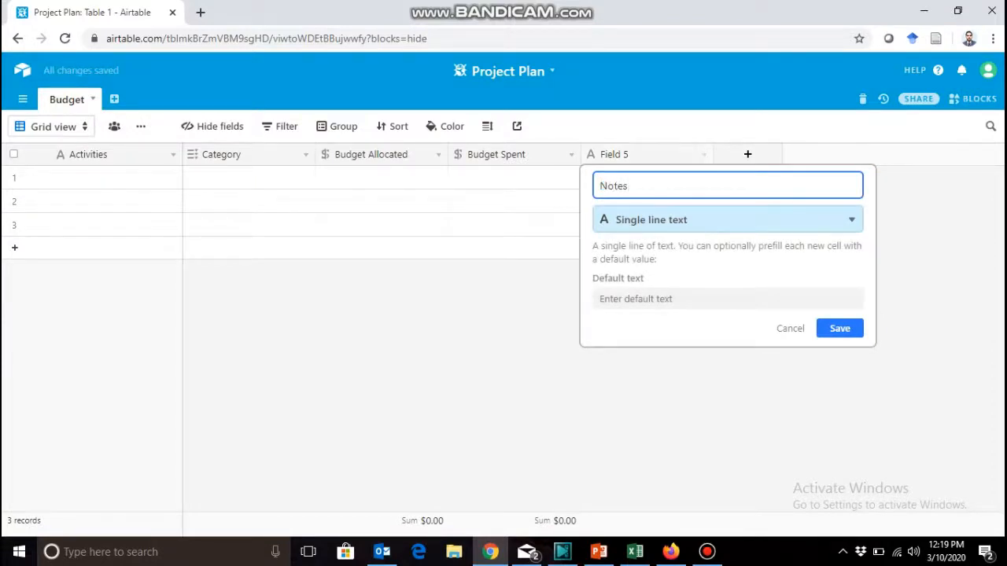
left_click(728, 219)
left_click(645, 299)
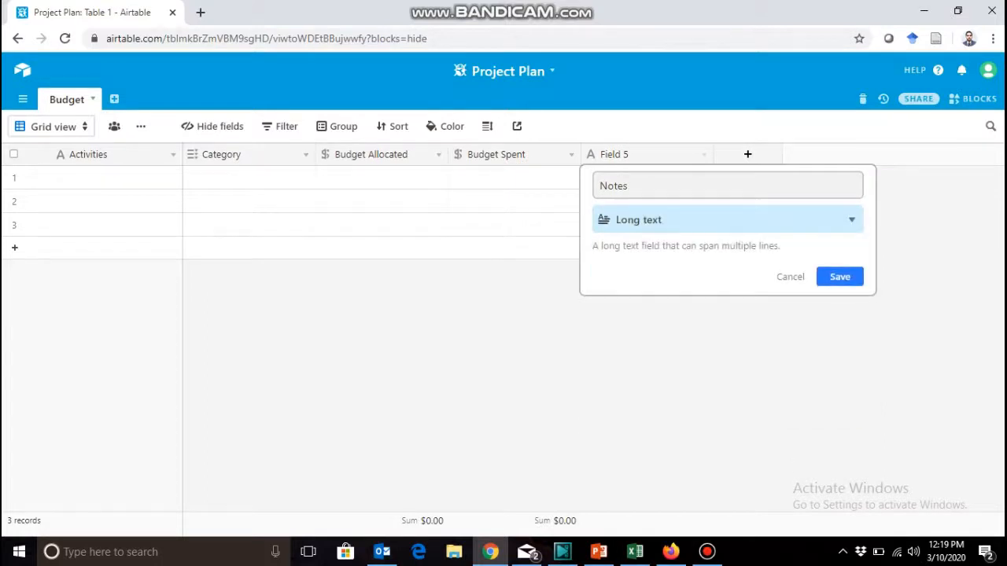
left_click(840, 276)
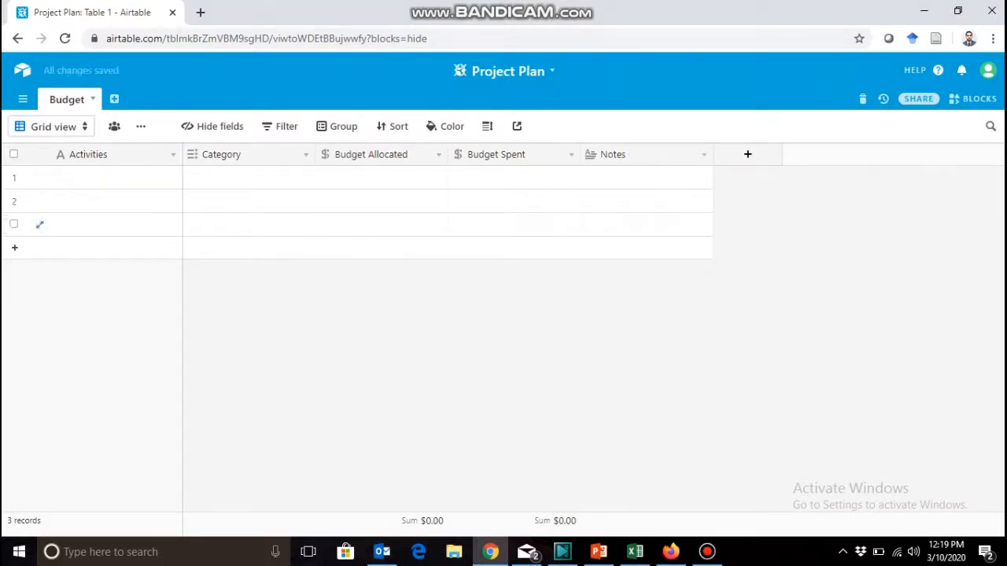
Enter Social Media Plan as the activity in the first record and set its category to Marketing.
left_click(116, 177)
double_click(116, 177)
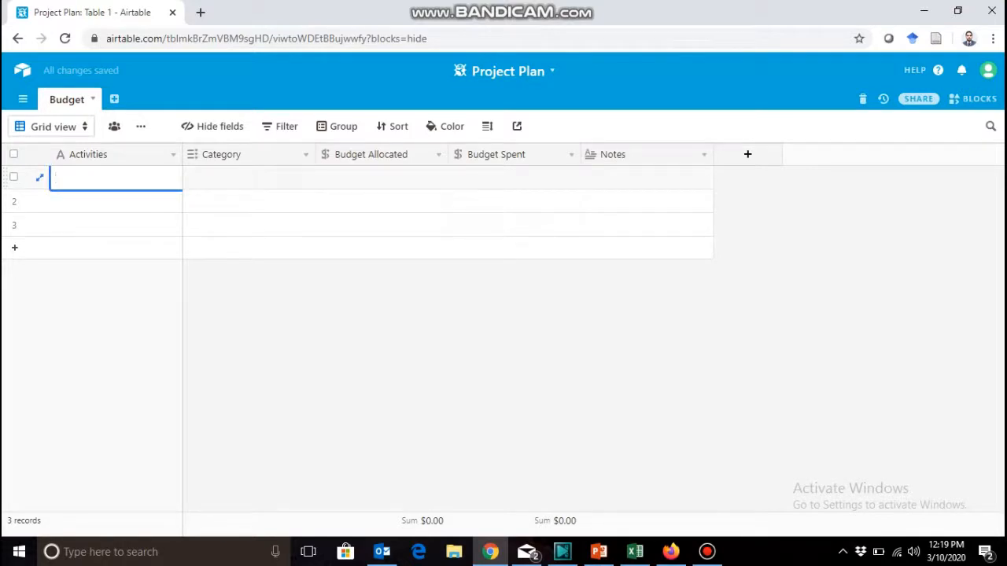
type("Social Media Plan")
key("Tab")
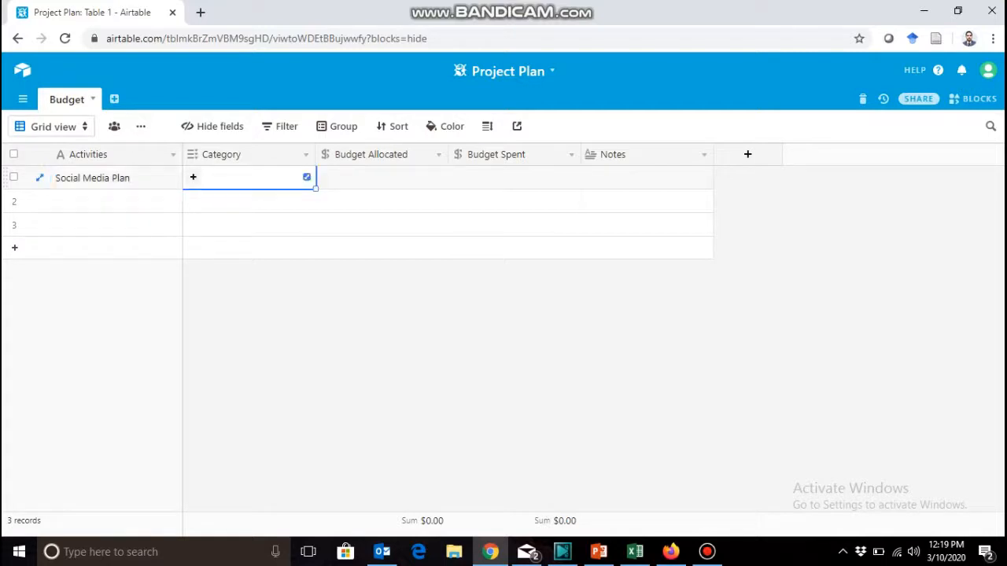
type("m")
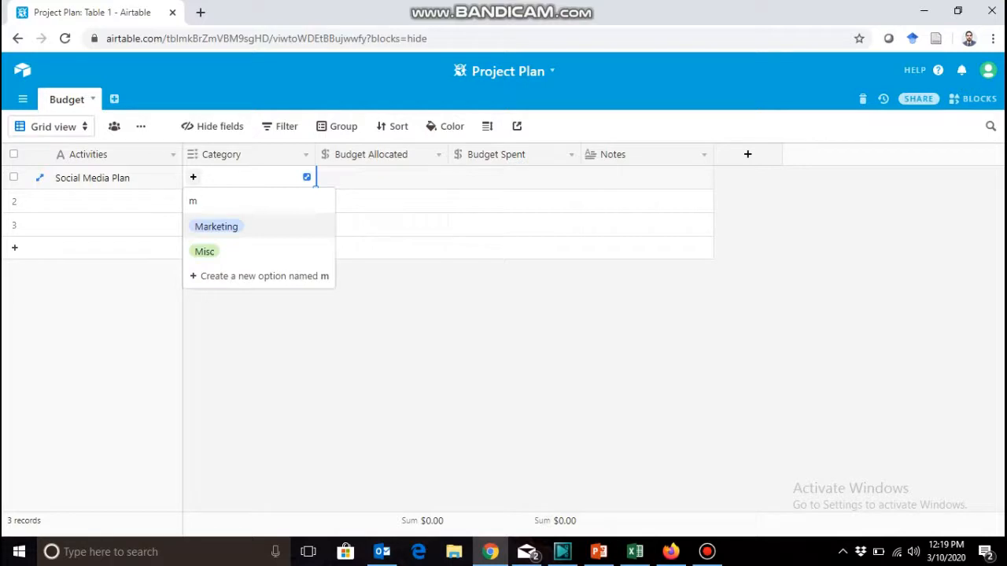
key("Return")
key("Tab")
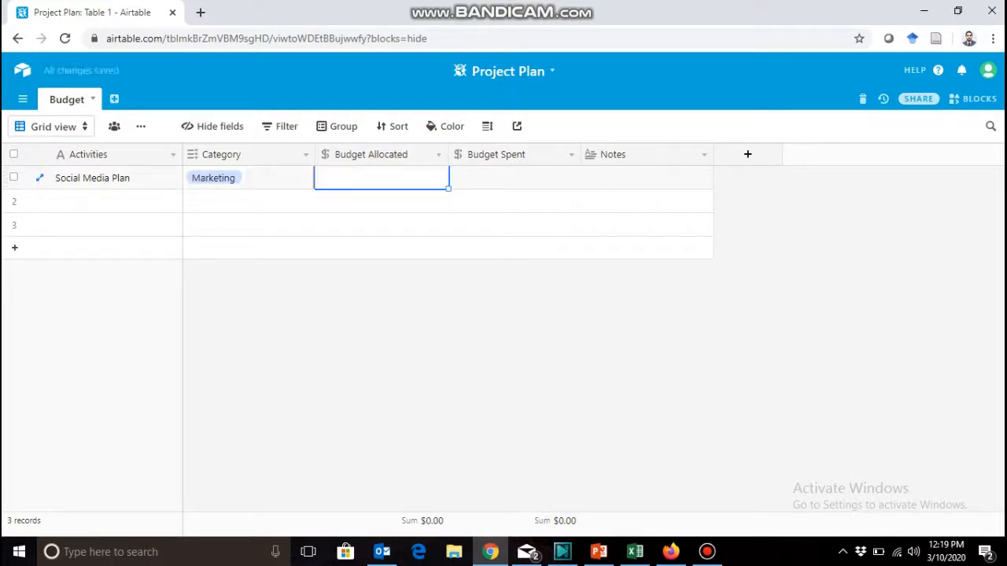
Set the Social Media Plan record's Budget Allocated to 100 and its Budget Spent to 0.
type("100")
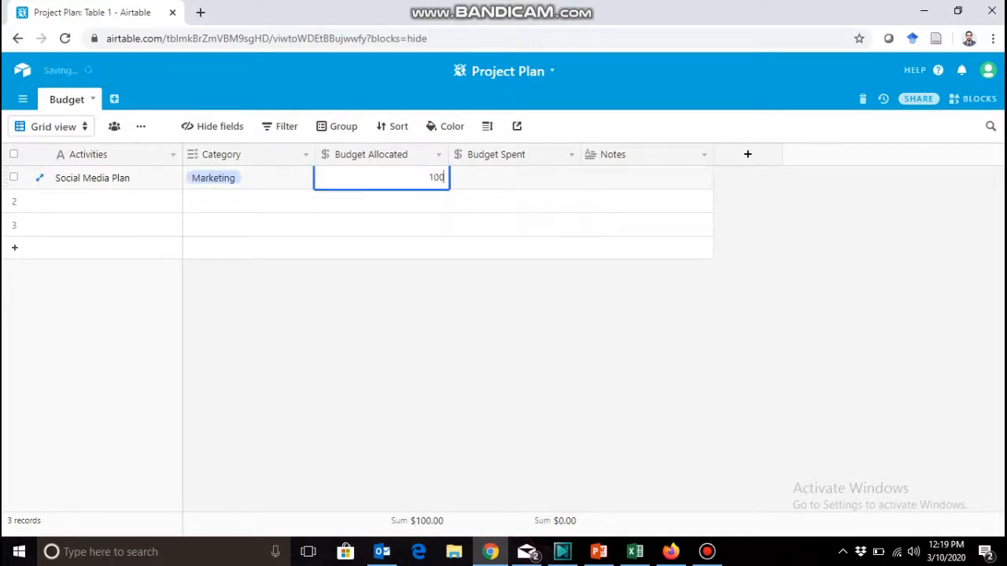
key("Tab")
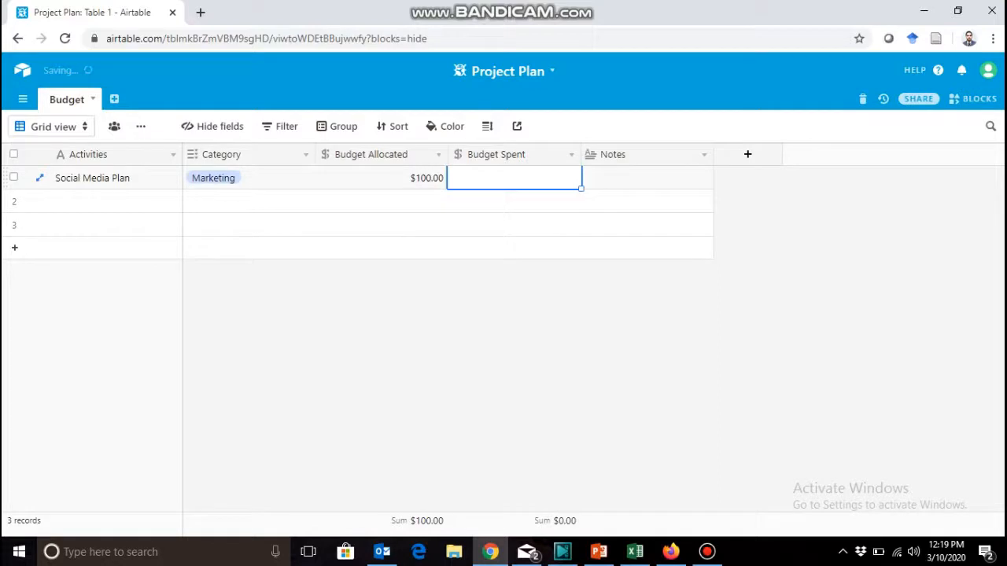
type("0")
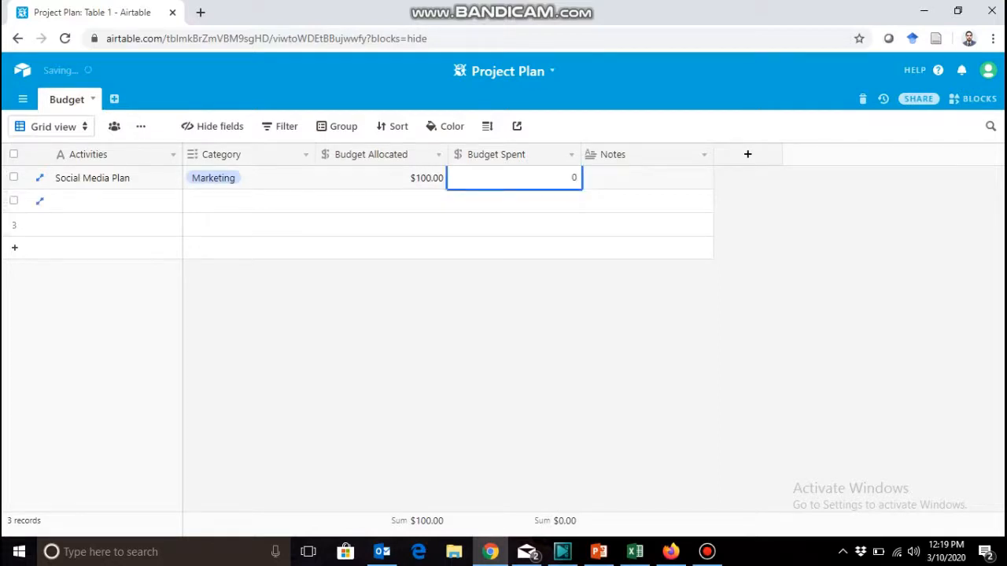
key("Tab")
key("Tab")
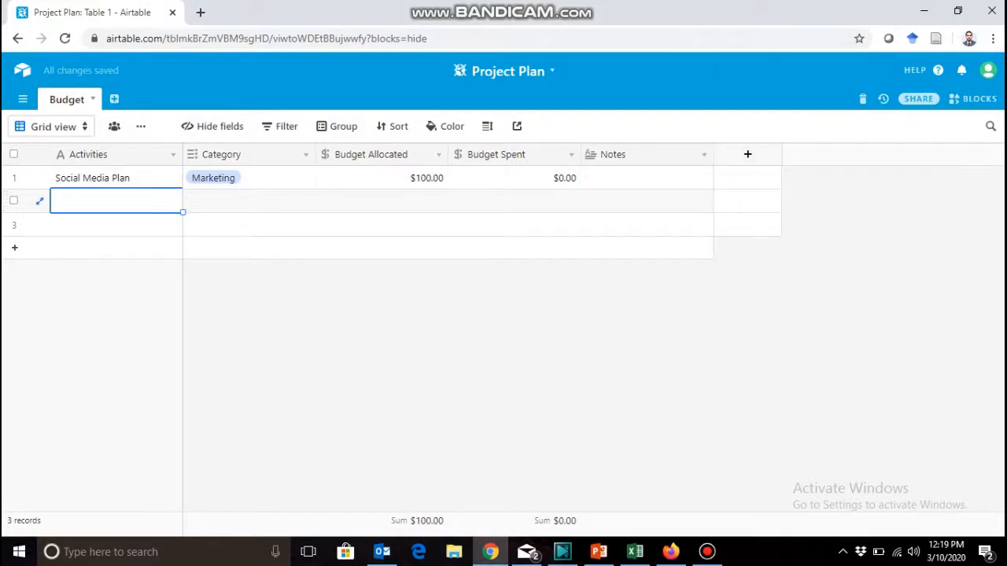
Add a new field after Notes and name it Person Responsible.
left_click(747, 154)
left_click(764, 186)
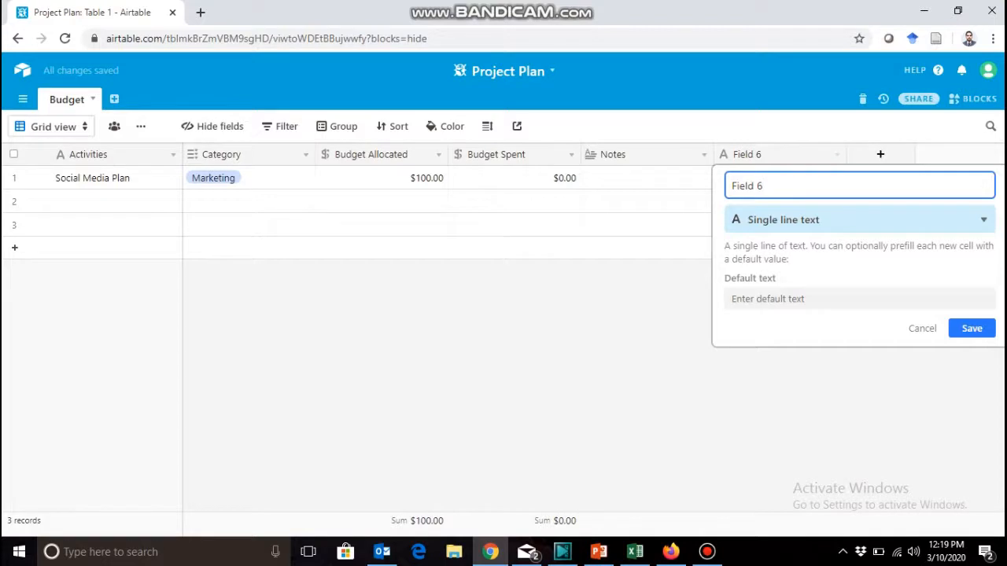
key("BackSpace")
key("BackSpace")
key("BackSpace")
key("BackSpace")
key("BackSpace")
key("BackSpace")
key("BackSpace")
type("P")
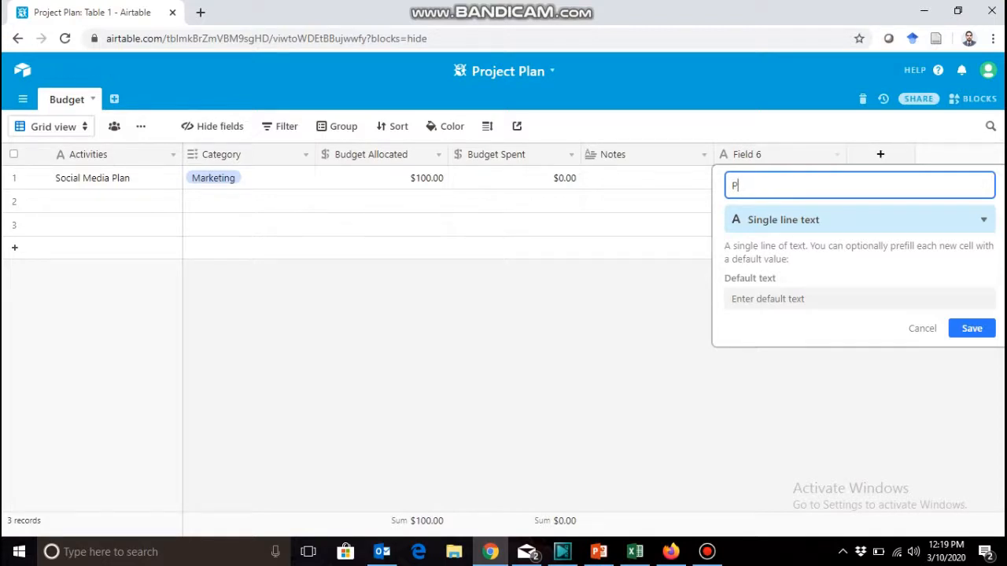
type("erson Responsible")
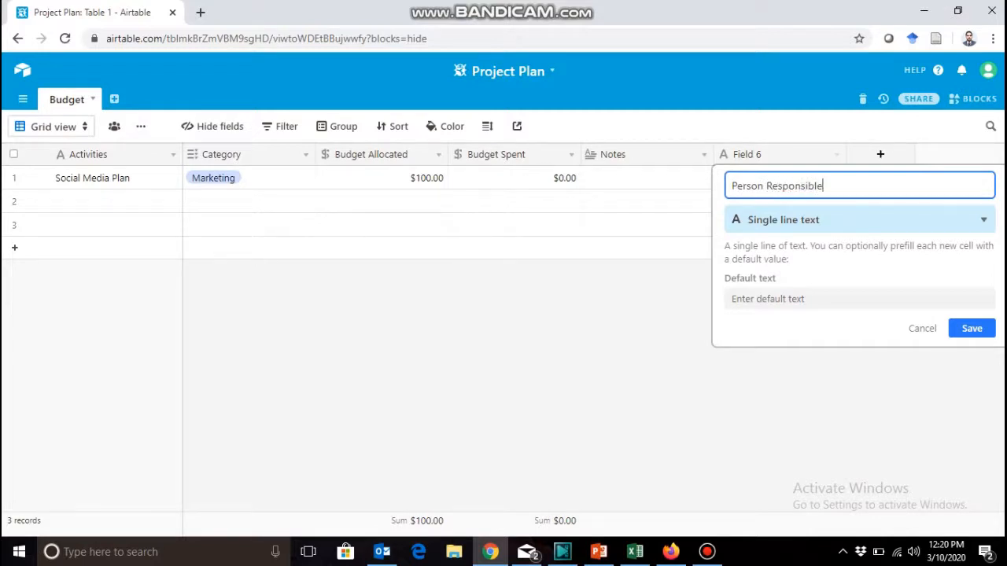
Save the Person Responsible field with the Collaborator type and assign the available collaborator to the Social Media Plan record.
left_click(859, 221)
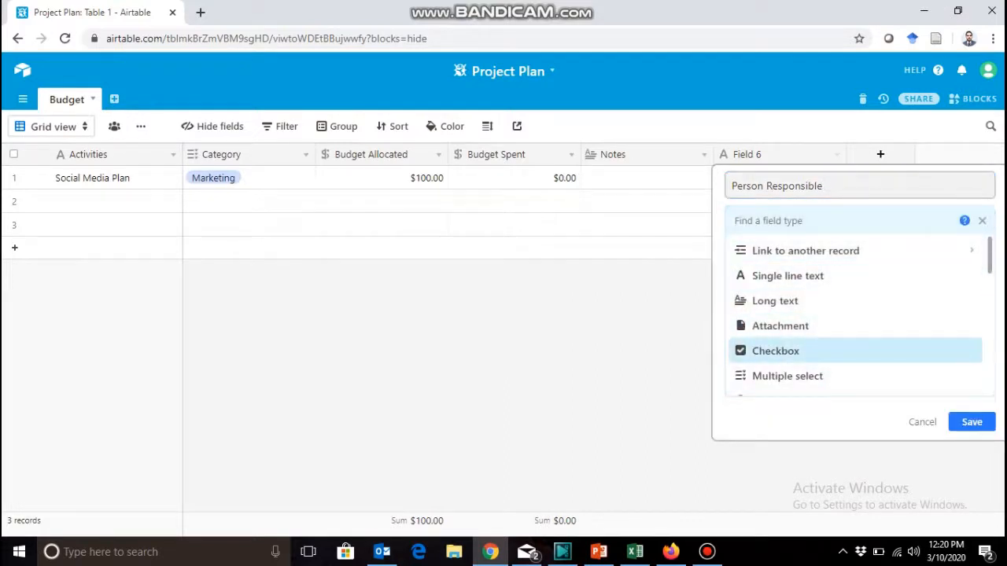
scroll(858, 314, "down", 2)
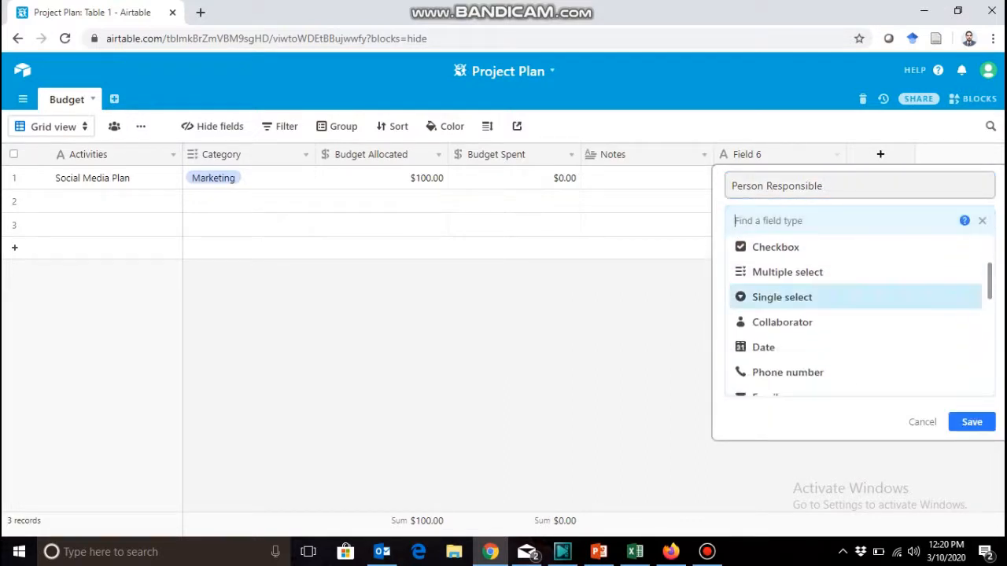
left_click(782, 322)
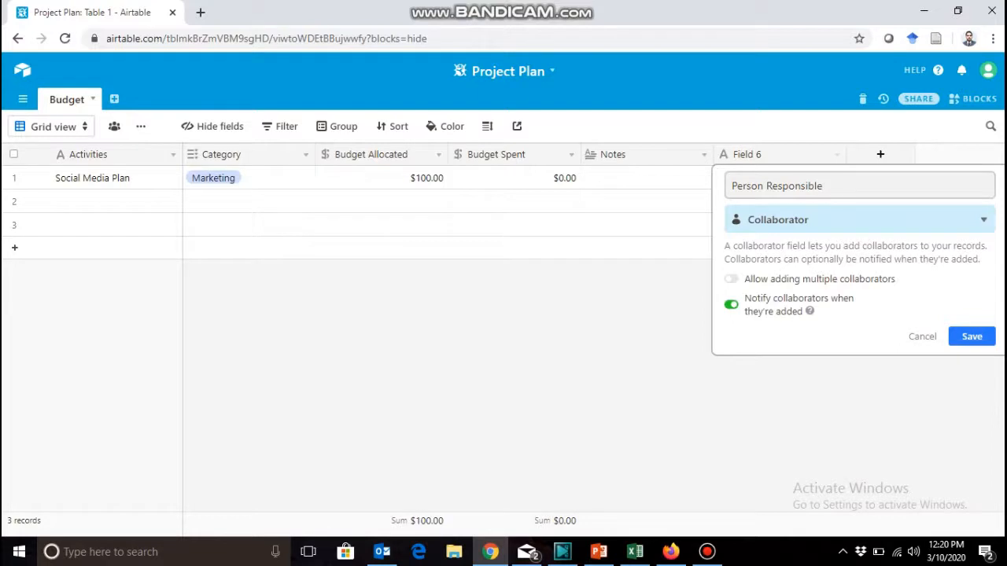
left_click(971, 336)
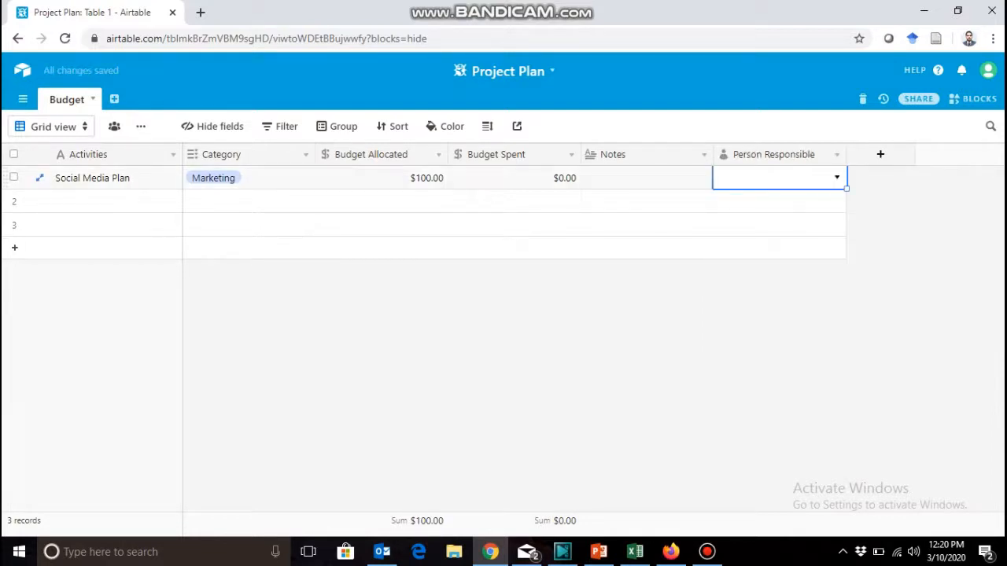
left_click(837, 178)
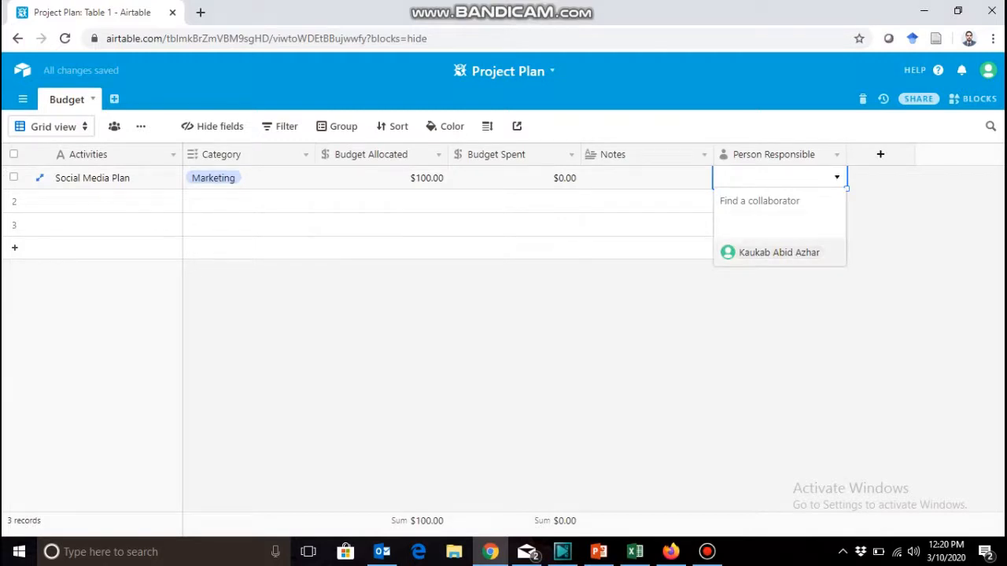
left_click(778, 253)
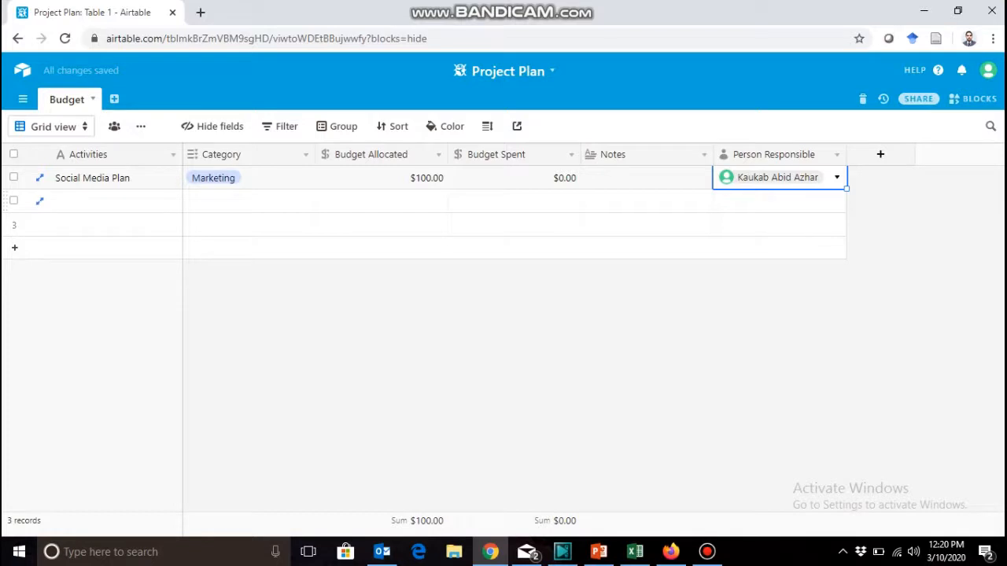
Enter "Event Accommodation for guest speakers" as the activity in the second record, correcting the spelling of Accommodation.
left_click(116, 201)
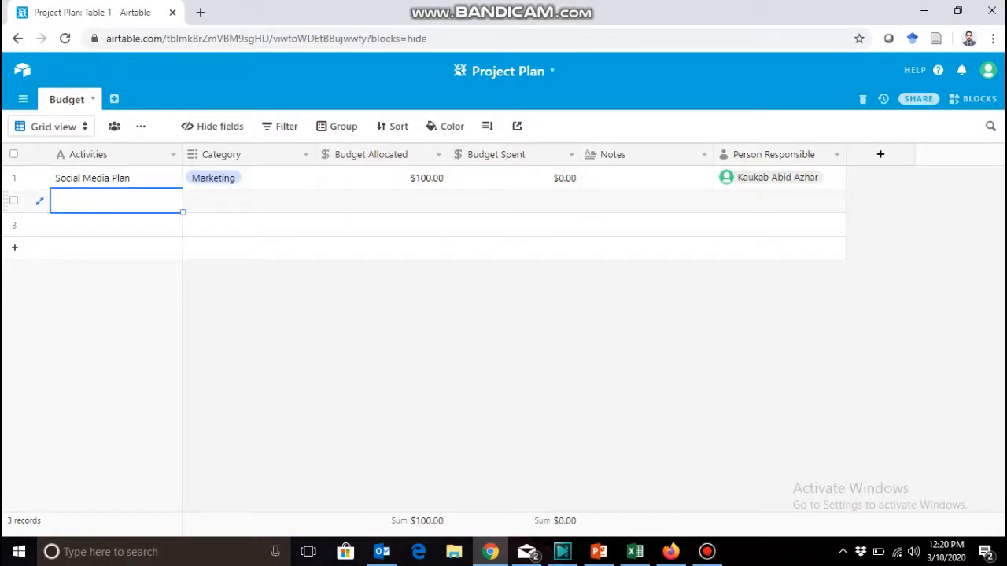
type("Pl")
key("BackSpace")
key("BackSpace")
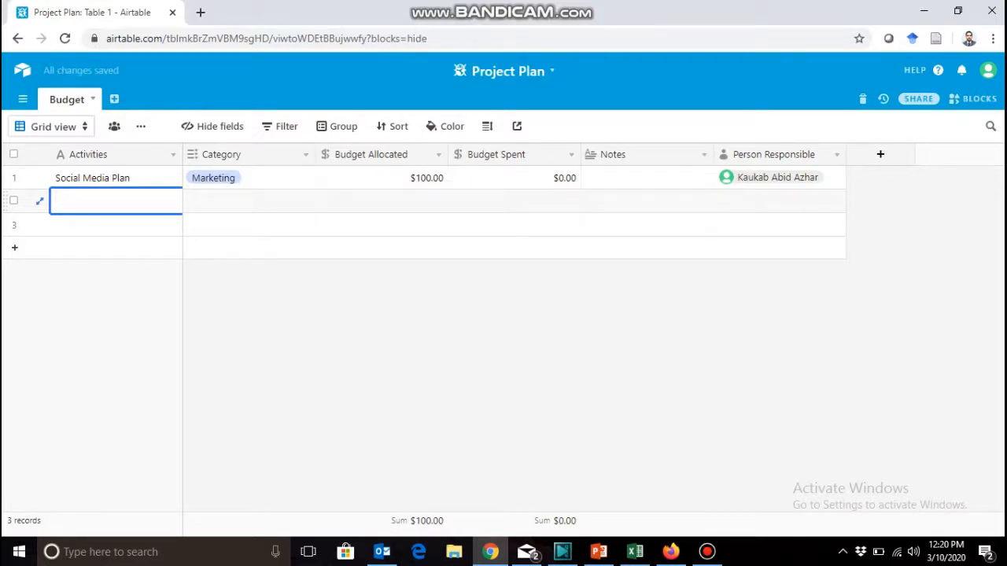
type("V")
key("BackSpace")
type("Event A")
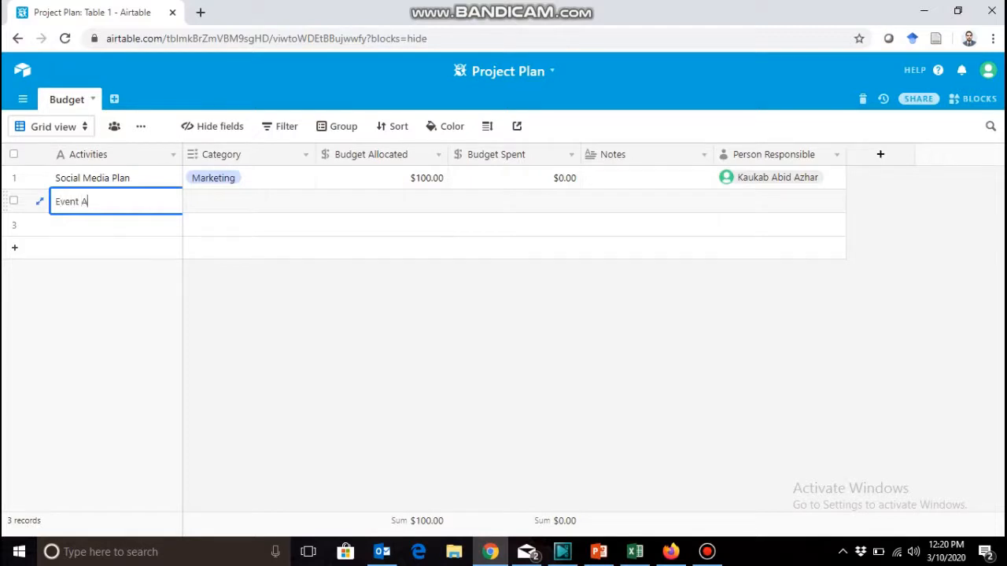
type("ccomodation for gu")
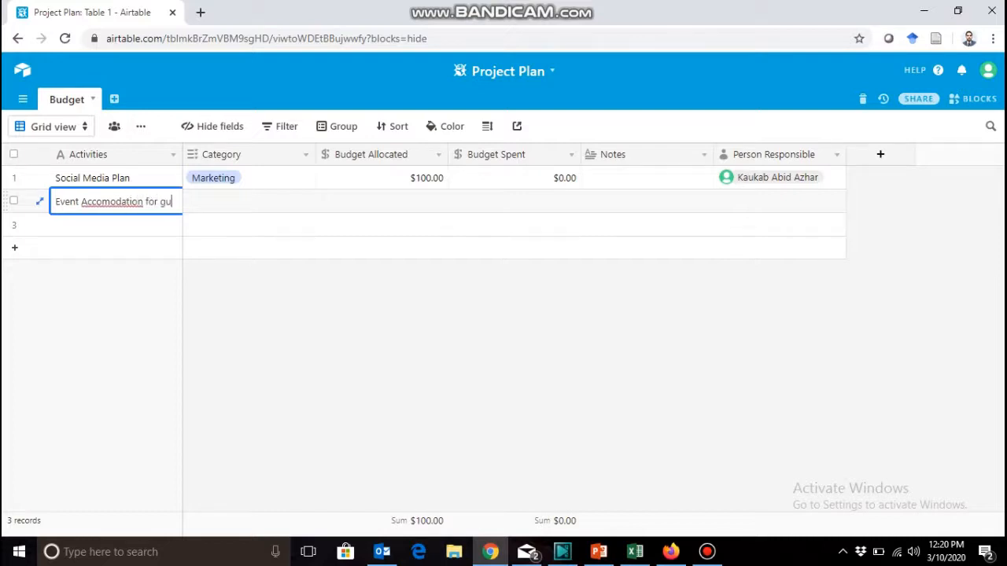
type("est speakers")
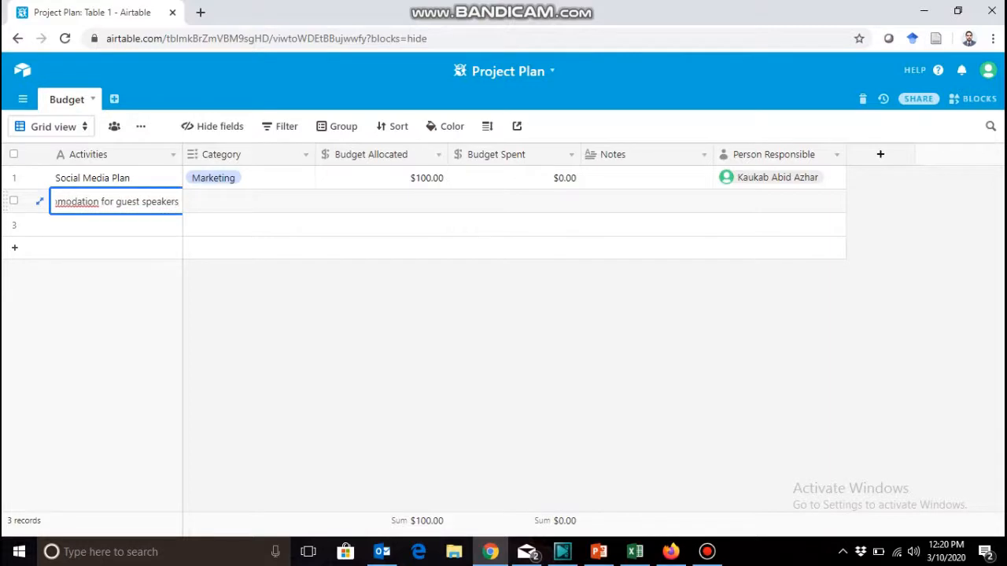
right_click(80, 202)
left_click(107, 215)
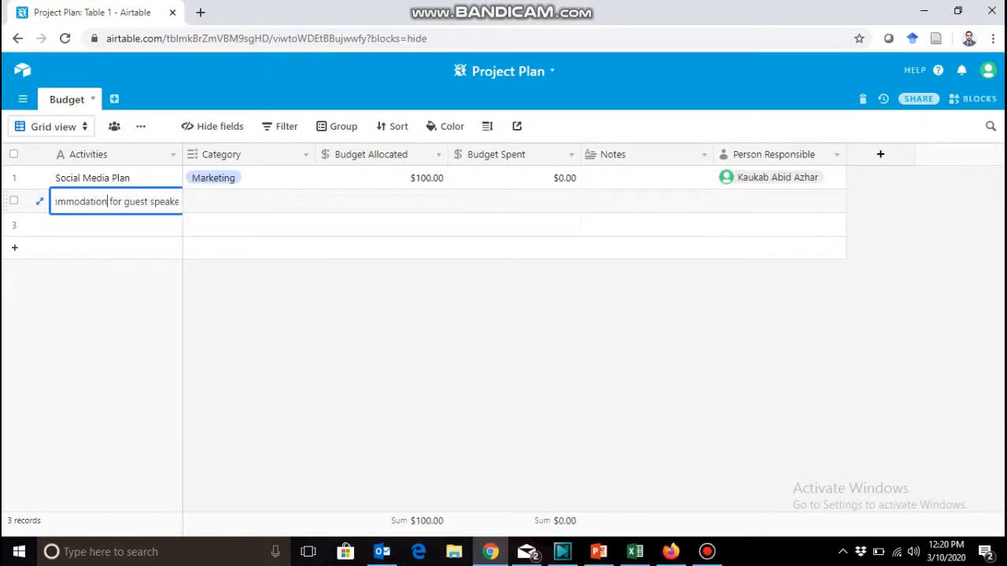
Set the category of the Event Accommodation record to Misc.
left_click(249, 201)
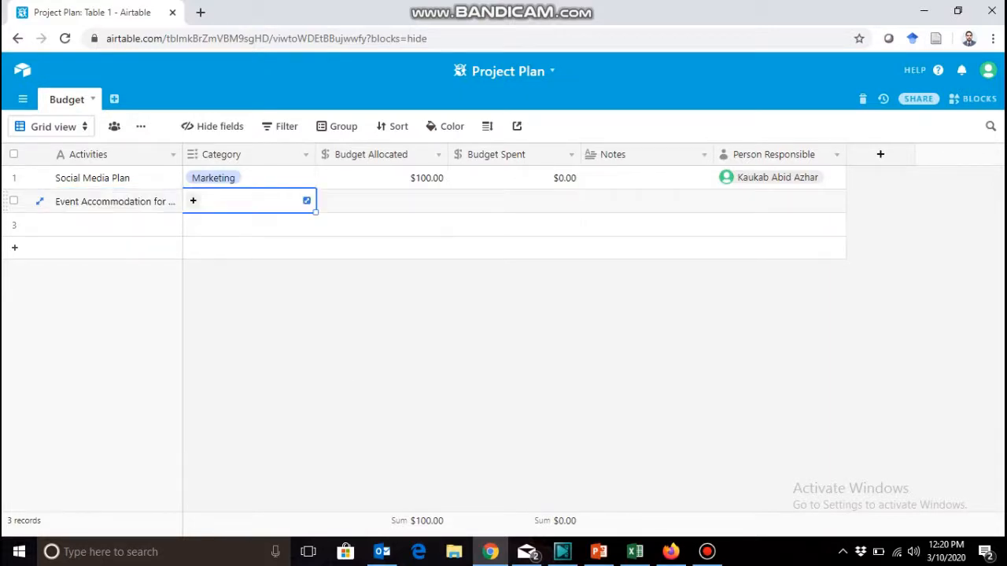
type("a")
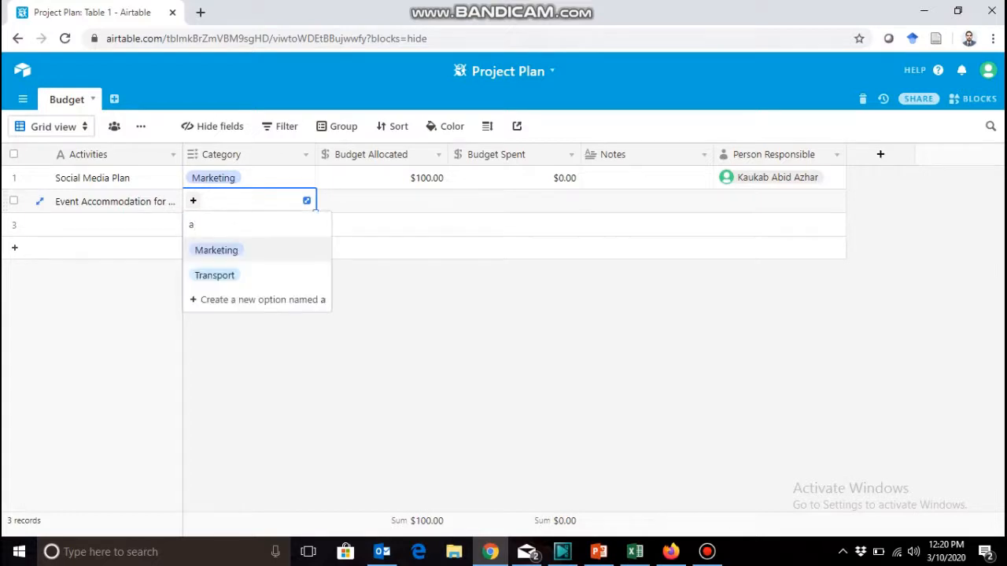
type("c")
key("BackSpace")
key("BackSpace")
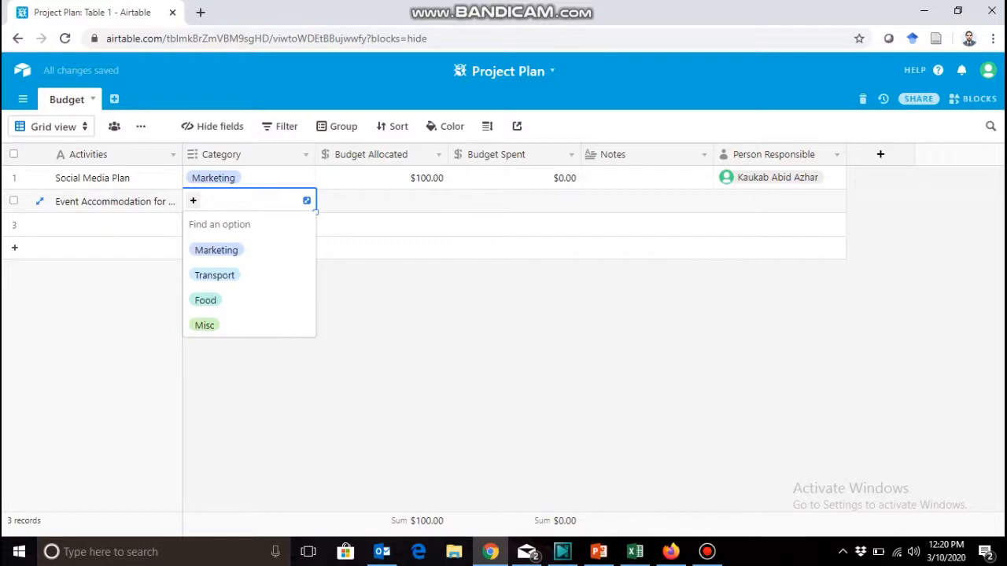
left_click(205, 325)
Set the Event Accommodation record's Budget Allocated to 1000 and assign the existing collaborator as Person Responsible.
left_click(381, 201)
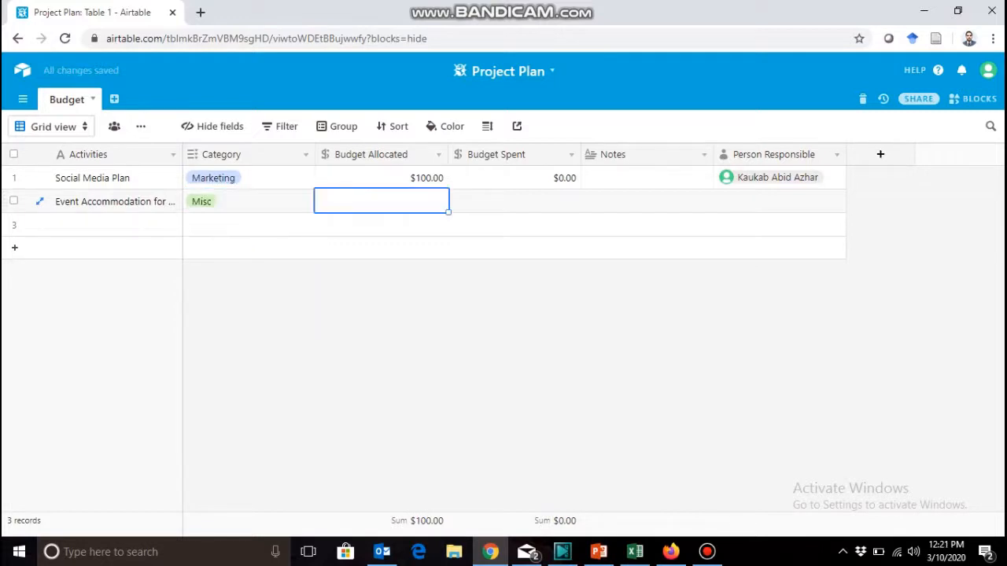
type("1000")
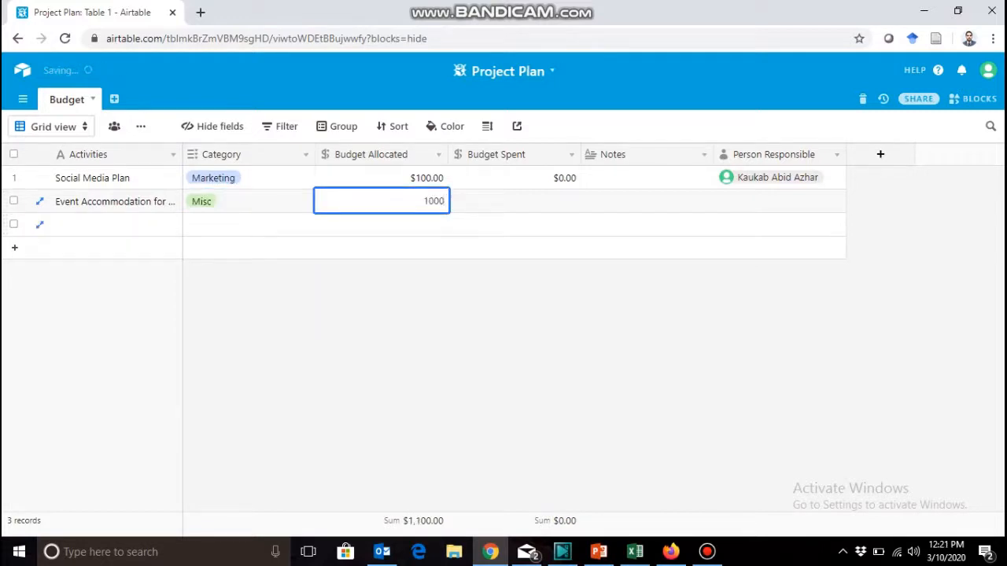
key("Tab")
left_click(779, 201)
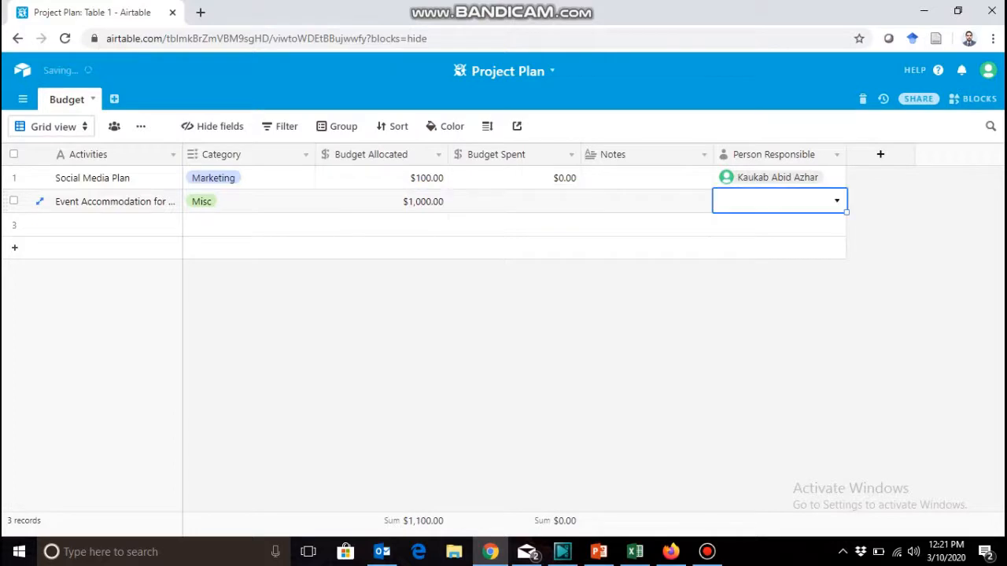
type("K")
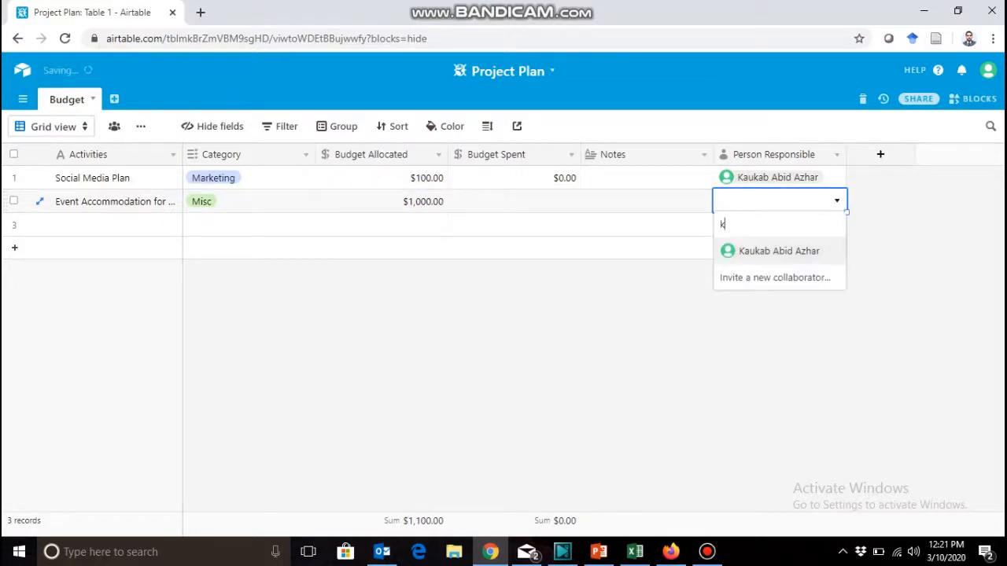
key("Return")
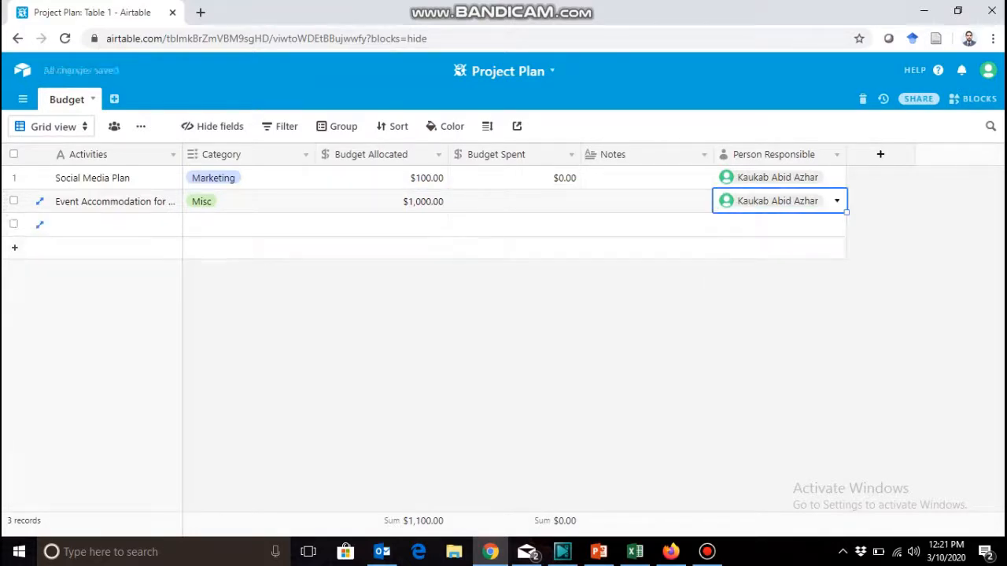
Set the Social Media Plan record's Budget Spent to 111.
left_click(117, 225)
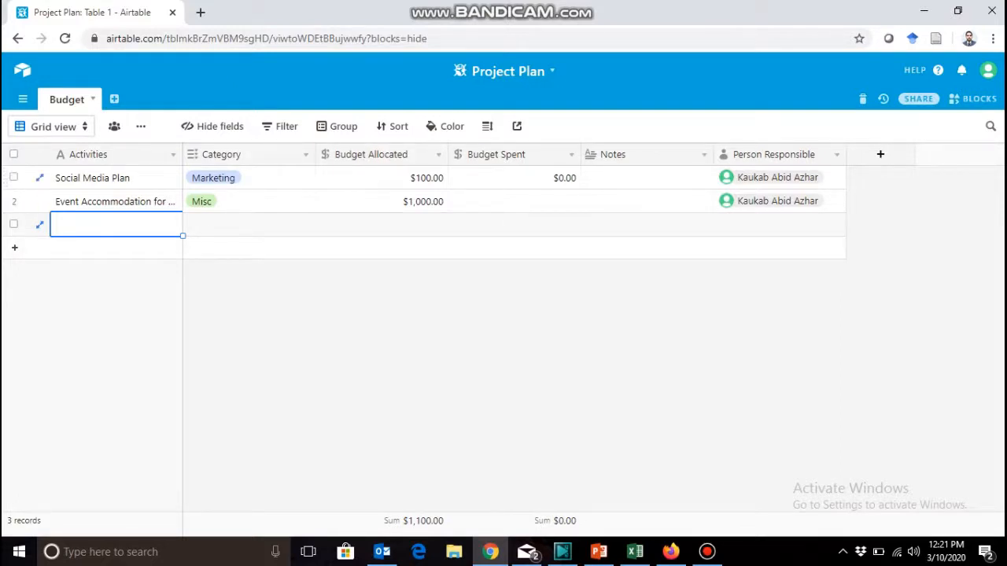
left_click(514, 178)
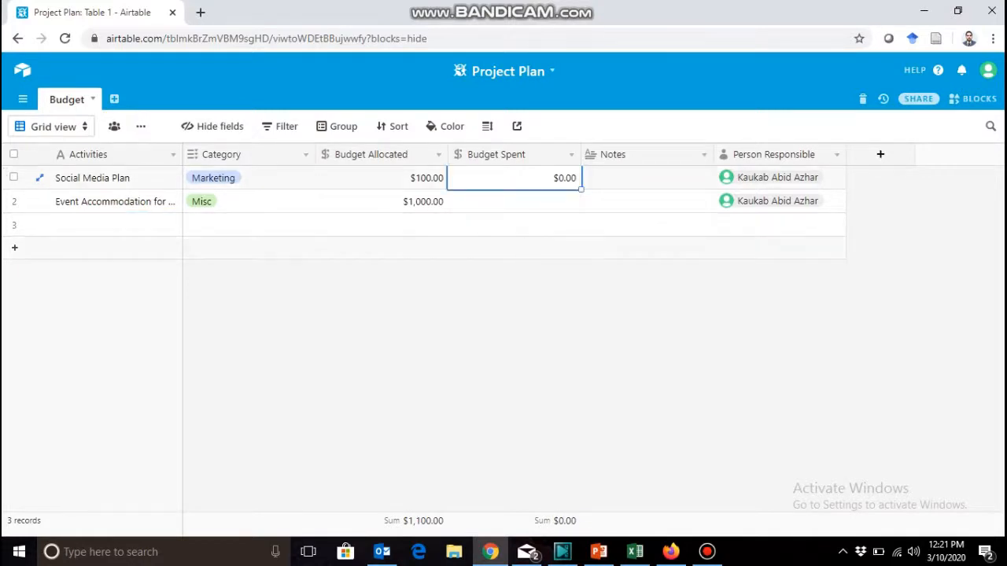
type("111")
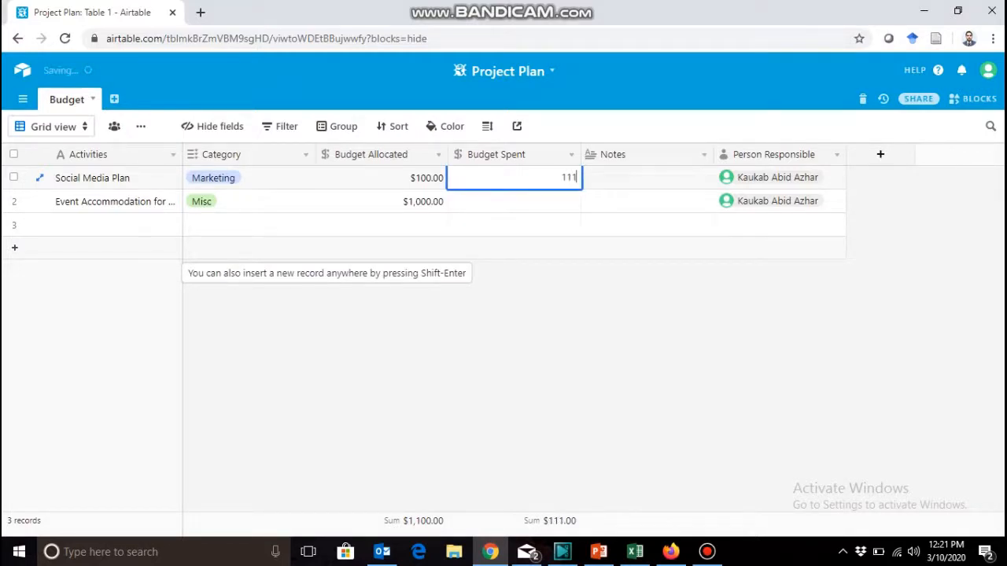
key("Tab")
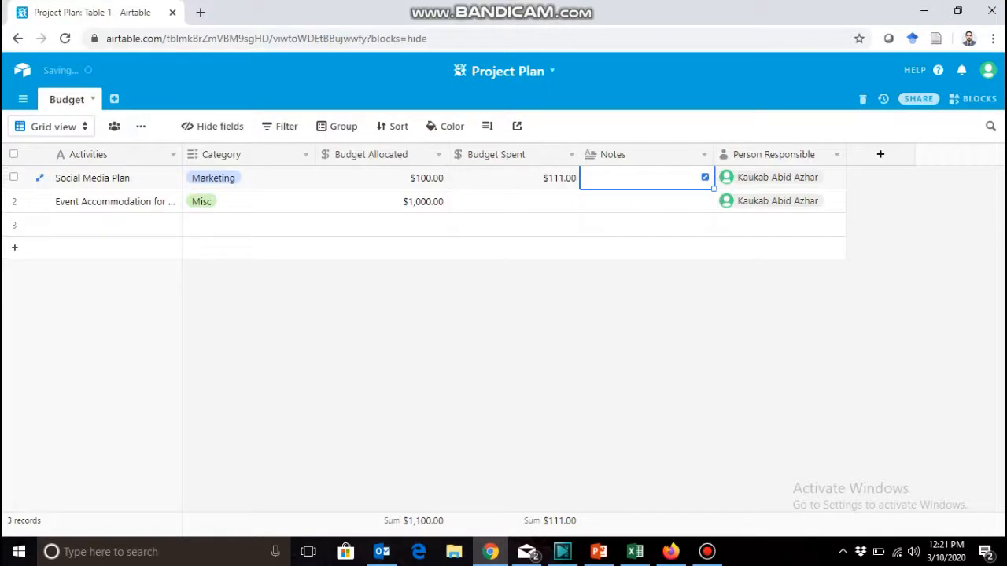
Enter "Approved by Management" in the Notes of the Social Media Plan record.
type("Ap")
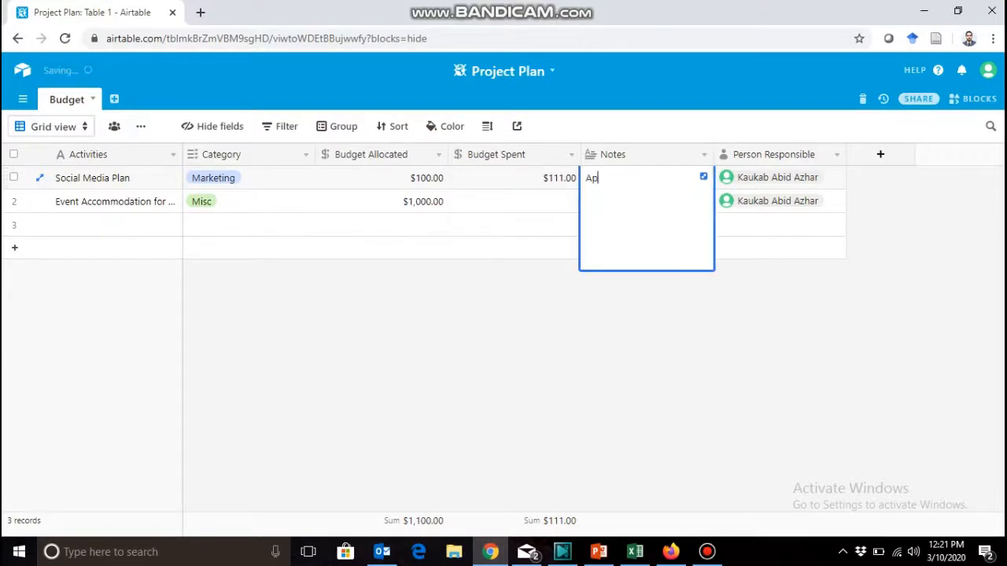
type("proved by ")
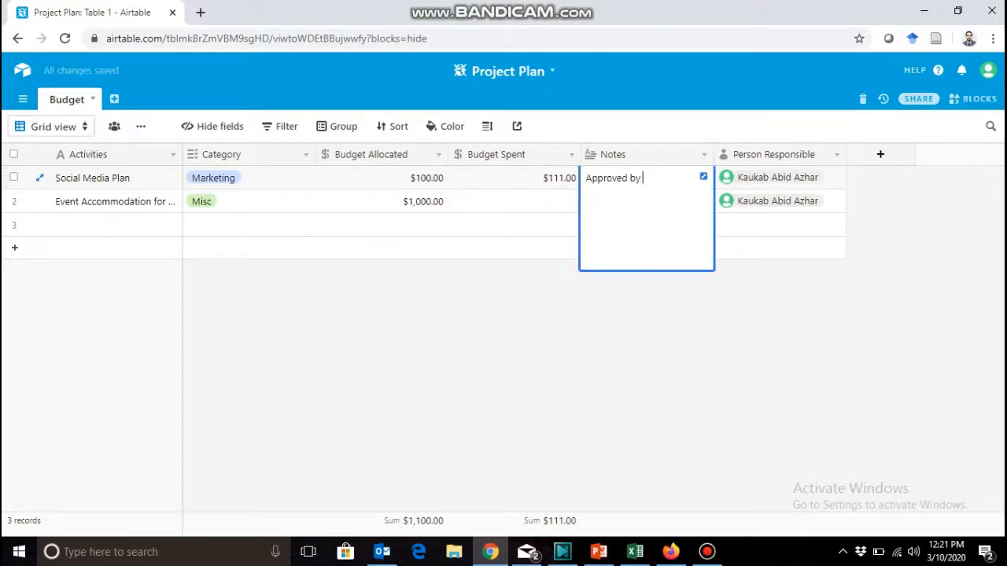
type("Management")
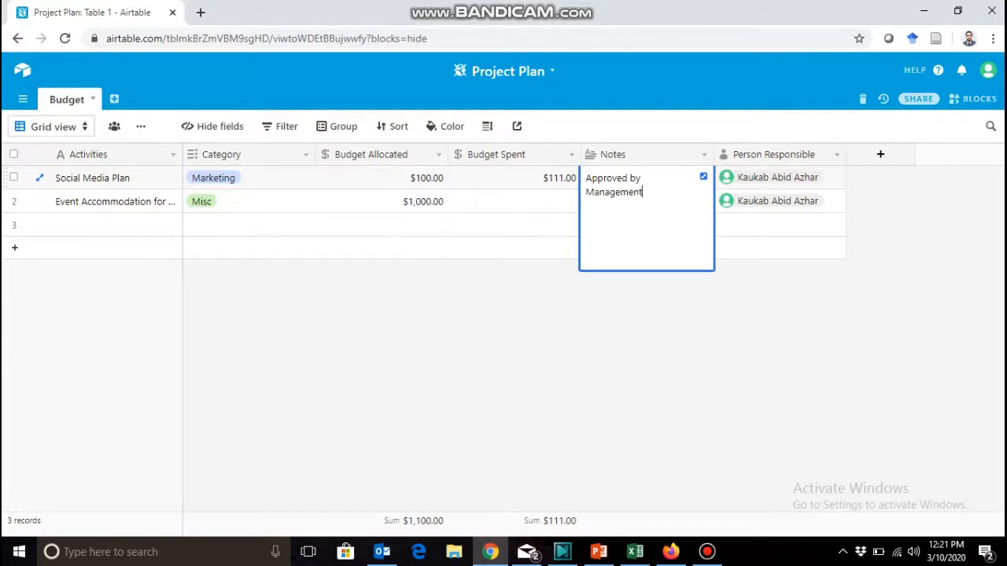
left_click(514, 225)
left_click(515, 202)
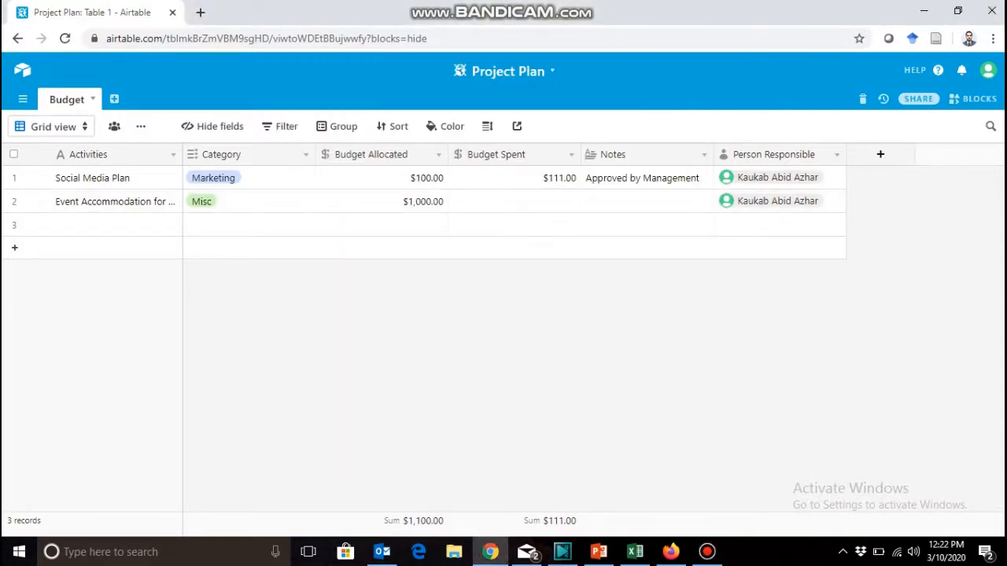
Create an empty table in the Project Plan base and name it Team Members.
left_click(114, 99)
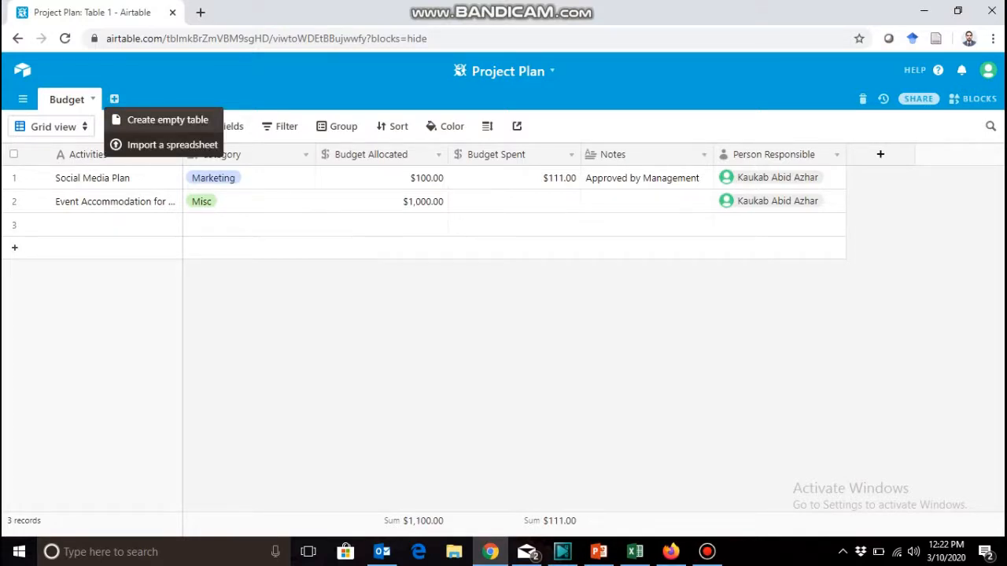
left_click(167, 119)
type("T")
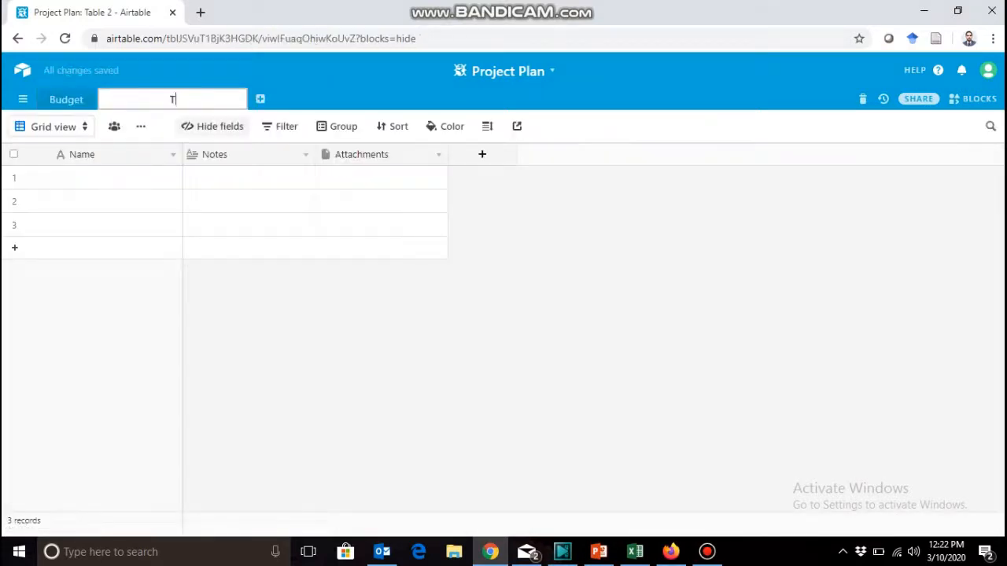
type("eam Members")
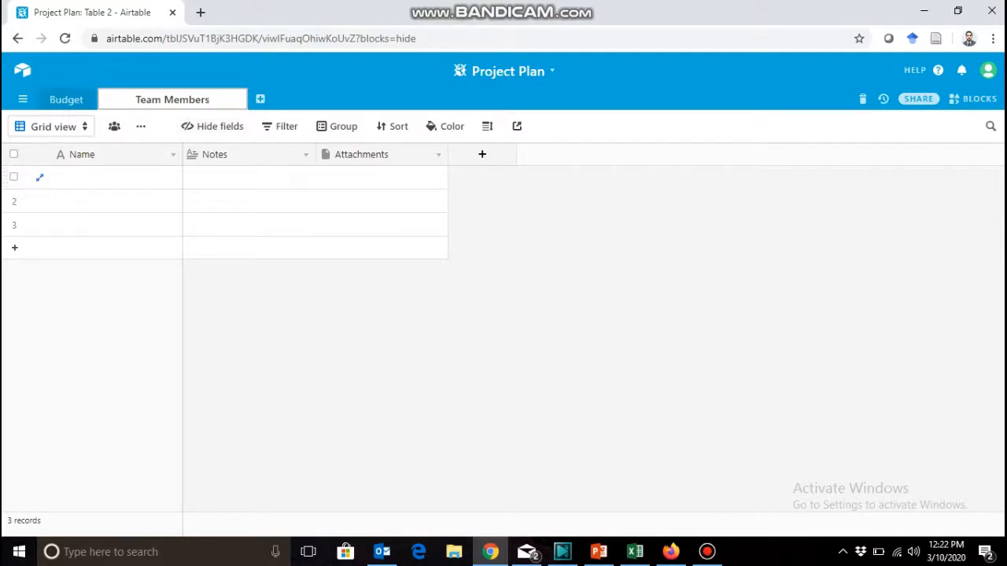
Replace the Notes field's name with "Program Details" in the Team Members table.
left_click(236, 154)
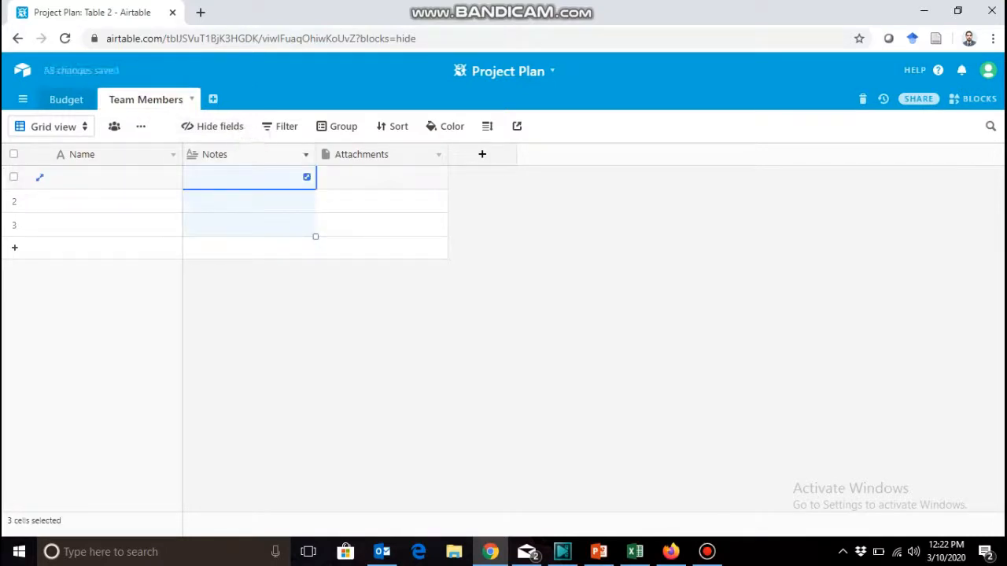
left_click(306, 155)
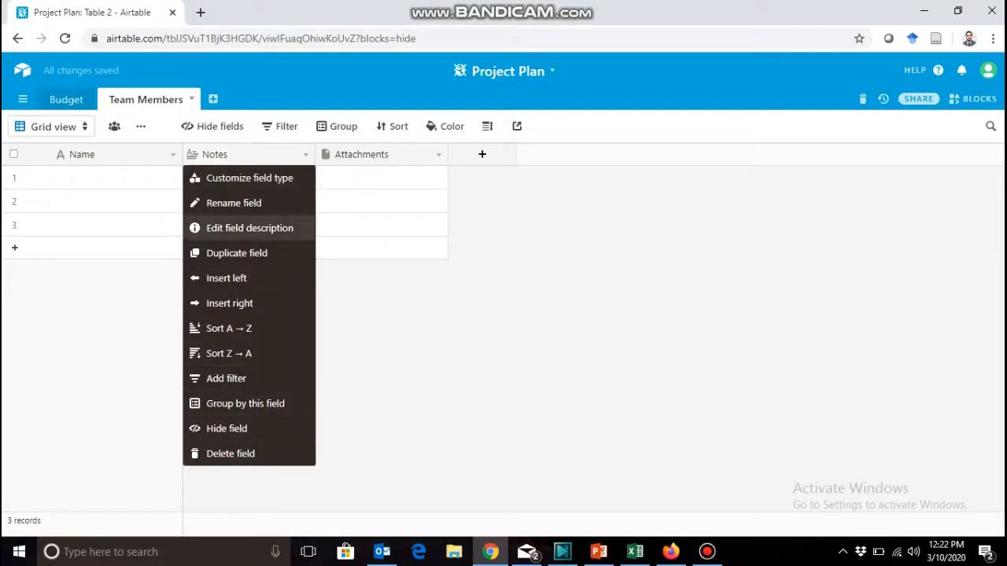
left_click(234, 203)
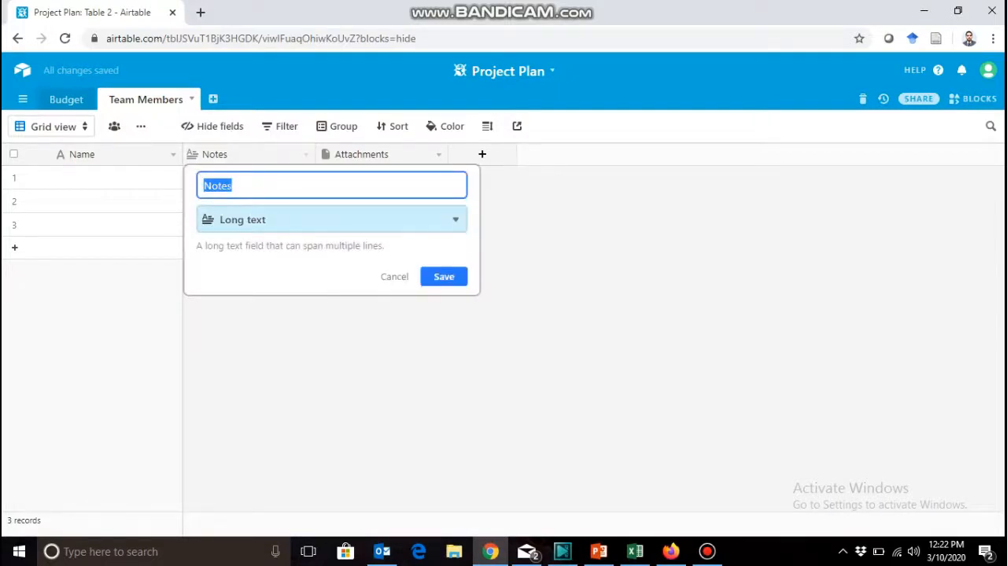
left_click(331, 220)
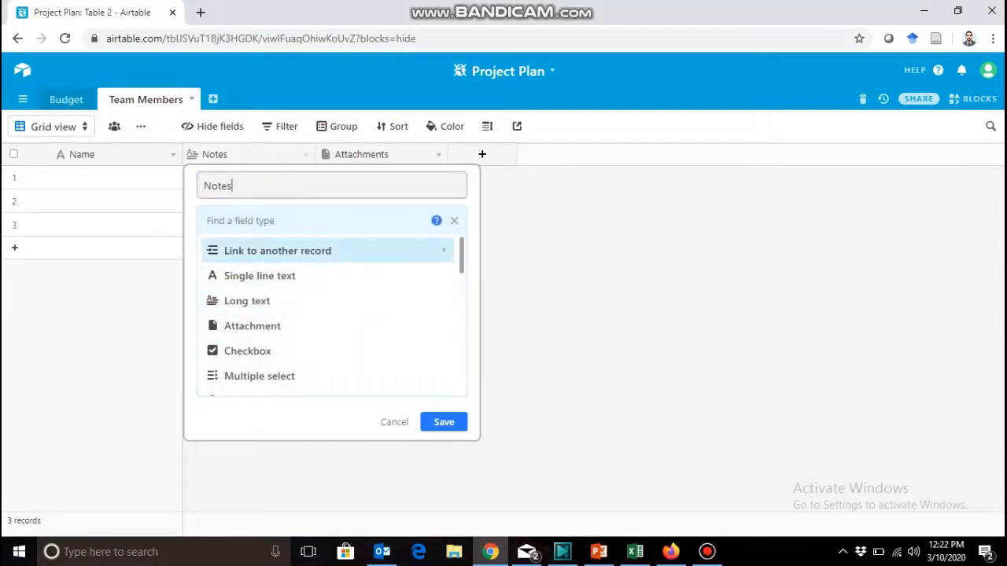
key("Escape")
key("BackSpace")
key("BackSpace")
key("BackSpace")
key("BackSpace")
key("BackSpace")
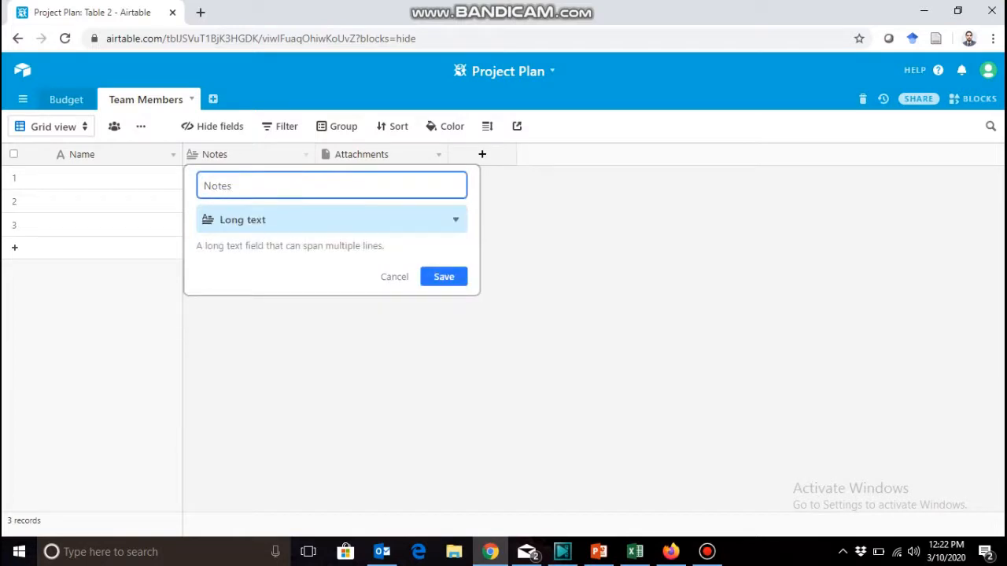
type("Program Details")
Change the Program Details field's type to Single line text and save the field.
left_click(332, 220)
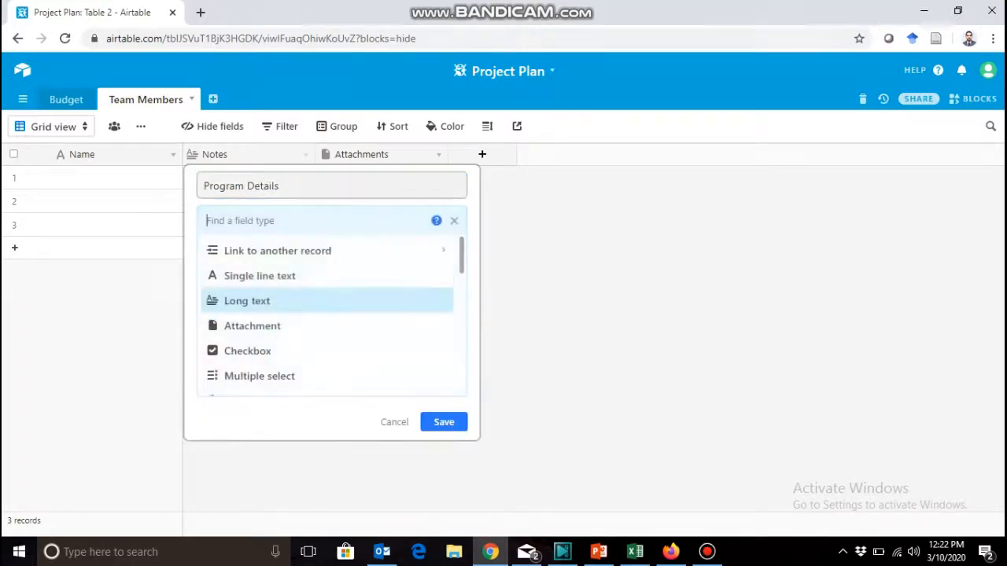
left_click(260, 276)
left_click(444, 328)
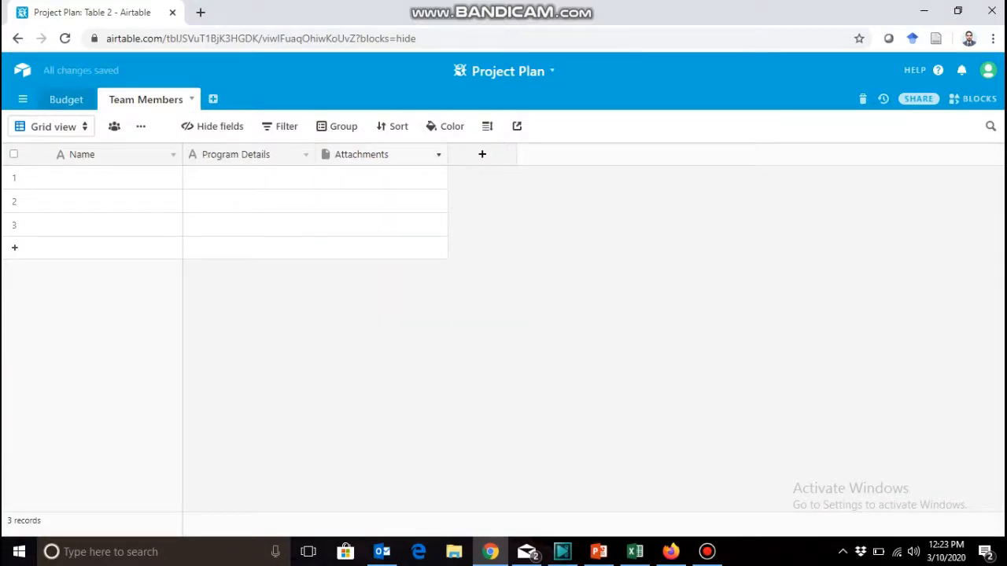
Open the Attachments field of the Team Members table for editing and choose Email as its type.
left_click(438, 155)
left_click(383, 155)
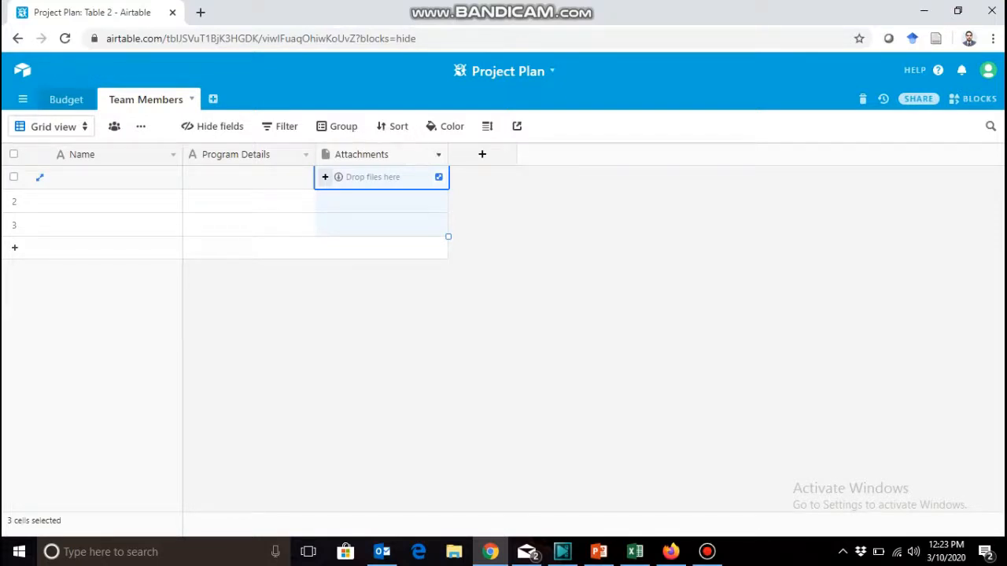
left_click(438, 155)
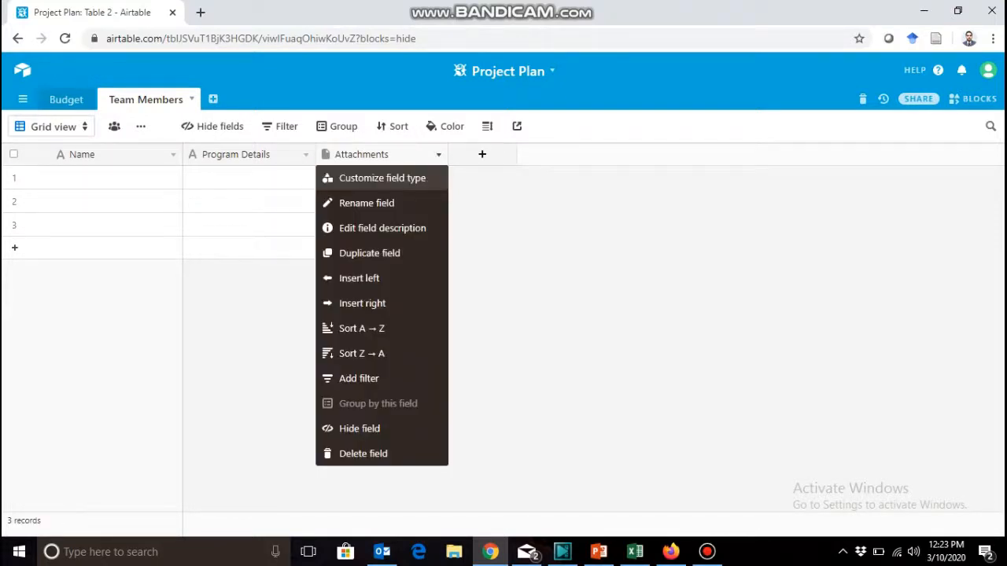
left_click(367, 203)
left_click(461, 220)
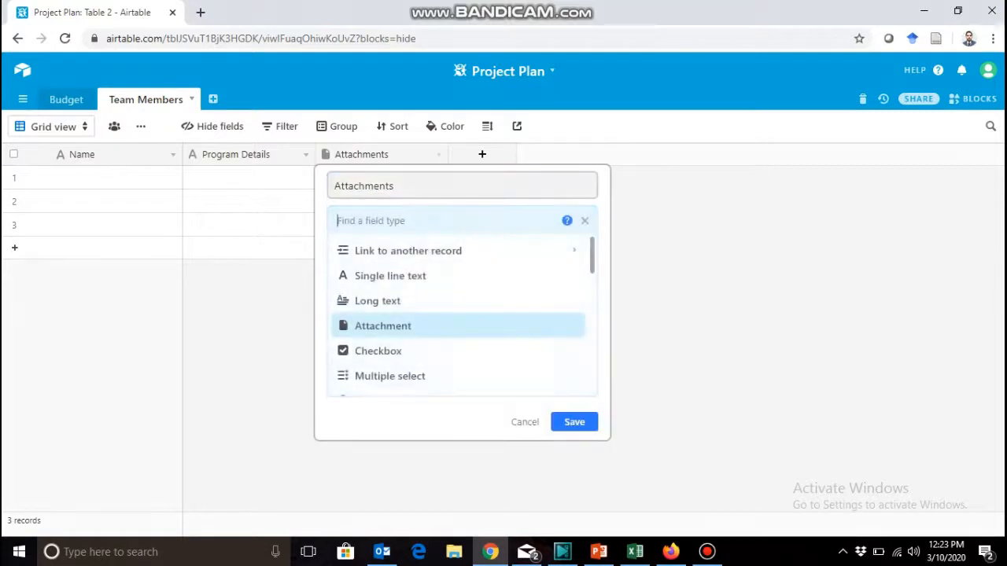
left_click_drag(592, 258, 592, 291)
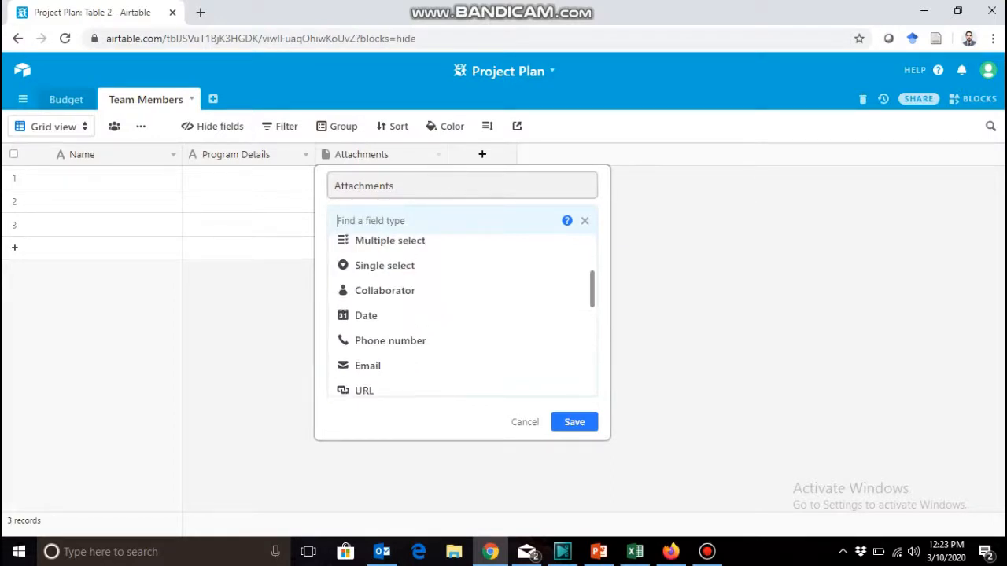
left_click(377, 366)
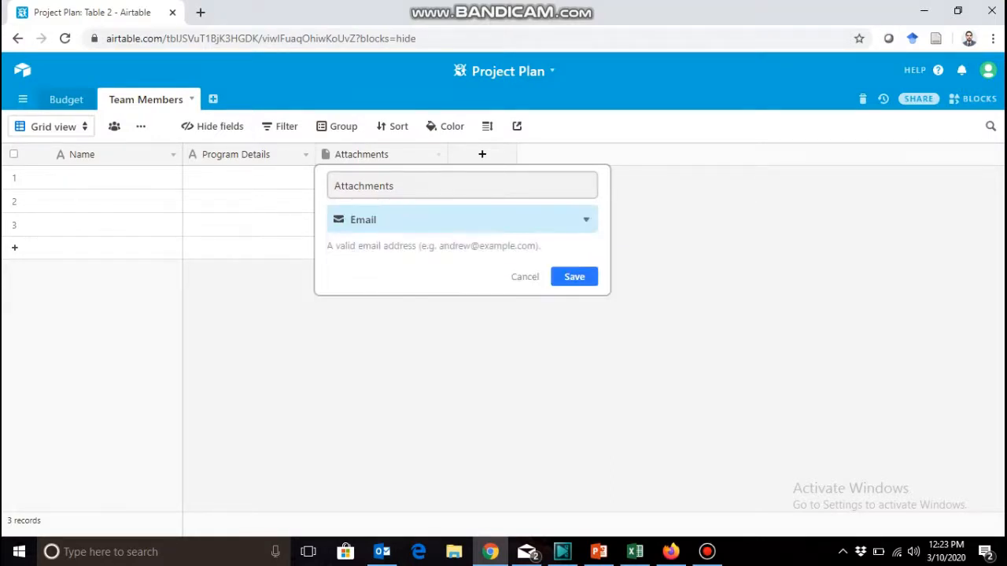
Rename the Attachments field to "Email ID" and save it.
left_click(365, 186)
left_click_drag(333, 185, 390, 185)
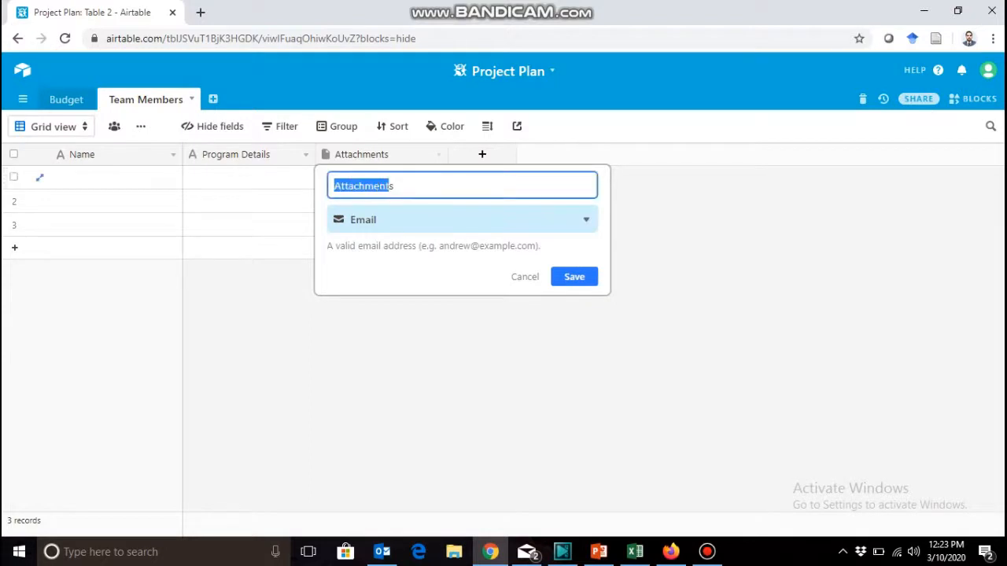
key("BackSpace")
type("E")
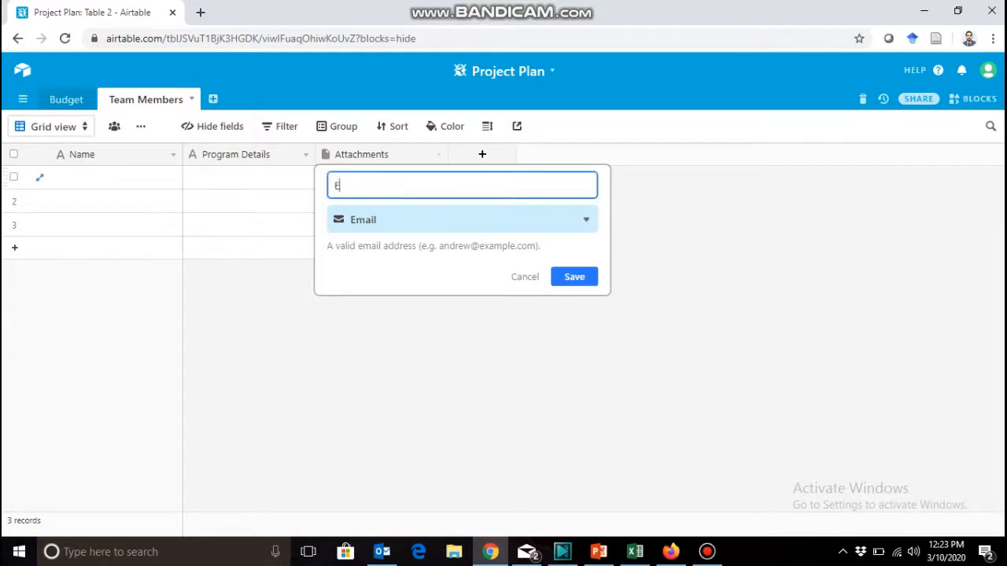
type("mail ID")
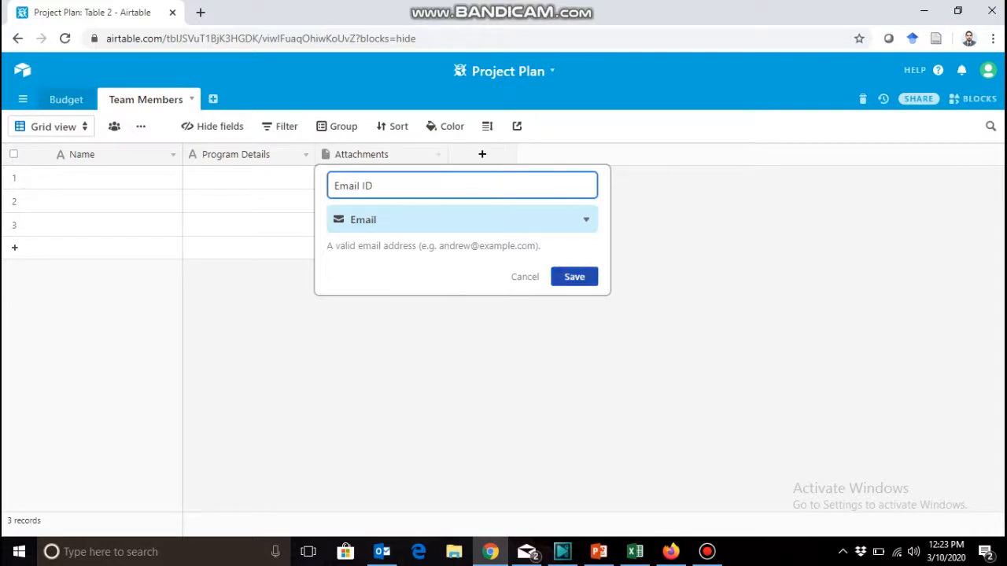
key("Return")
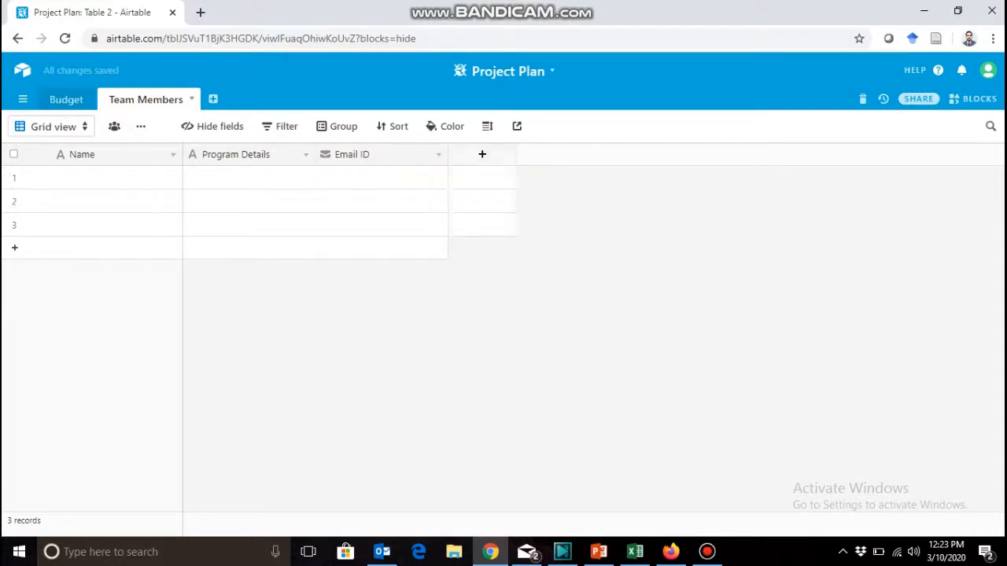
Add a field named Phone with the Phone number type to the Team Members table.
left_click(482, 154)
type("Phone")
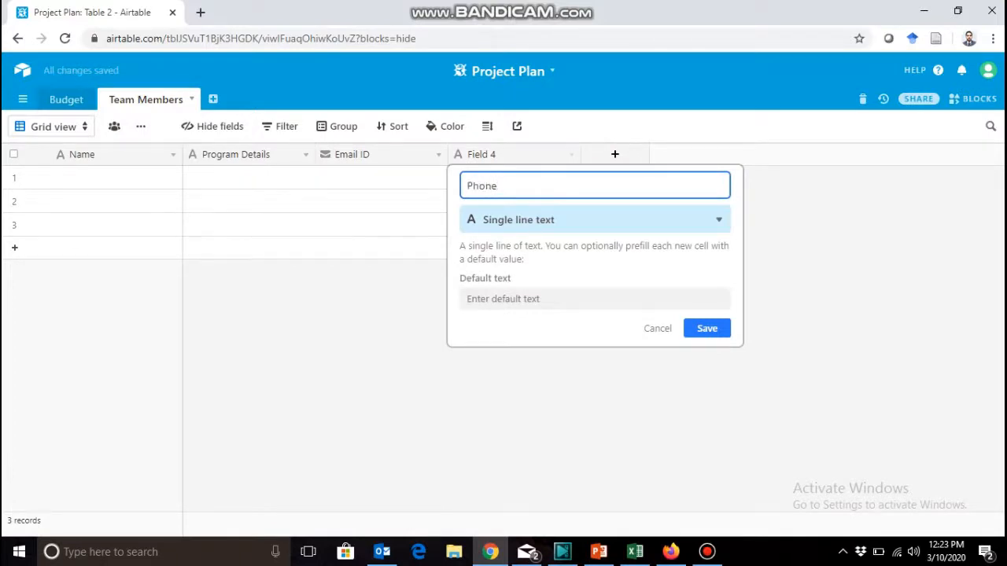
left_click(595, 220)
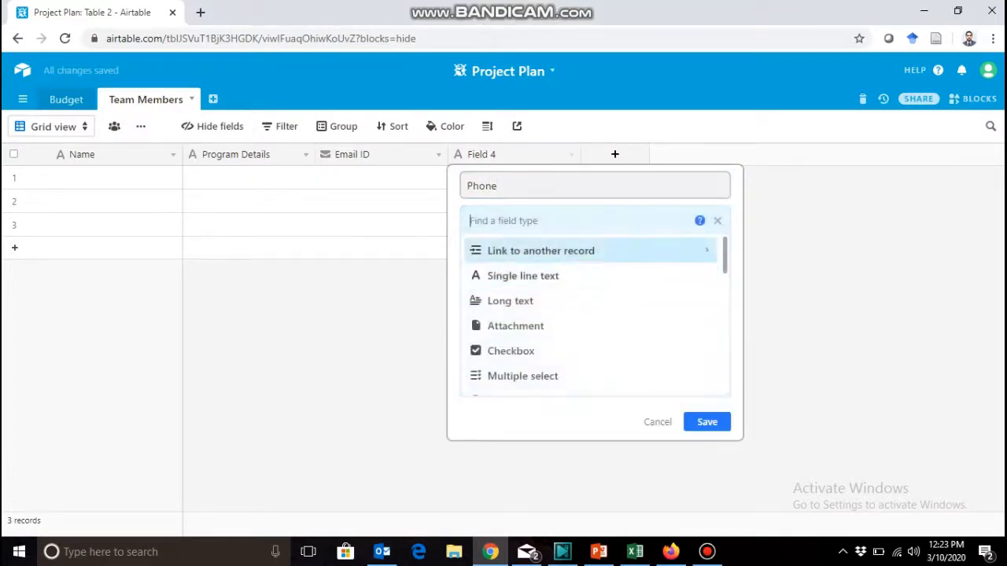
scroll(594, 315, "down", 3)
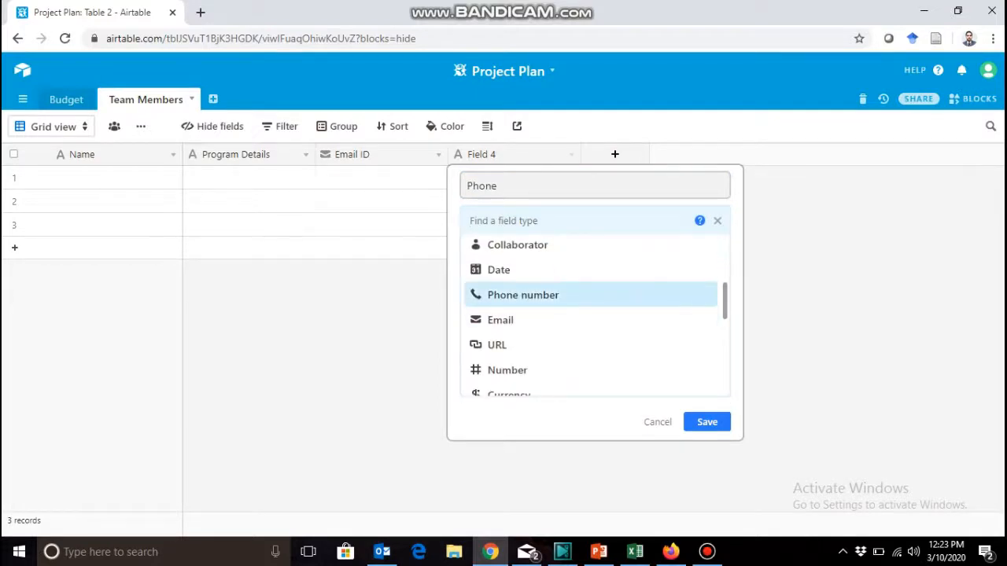
left_click(523, 295)
key("Return")
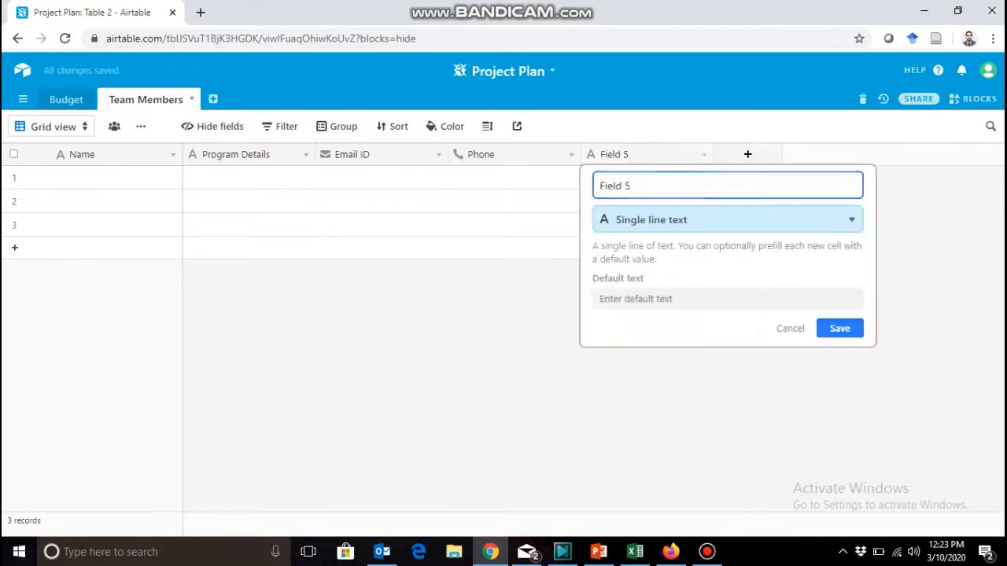
Set the new fifth field's type to Attachment, name it Picture, and save it.
left_click(728, 220)
left_click(645, 326)
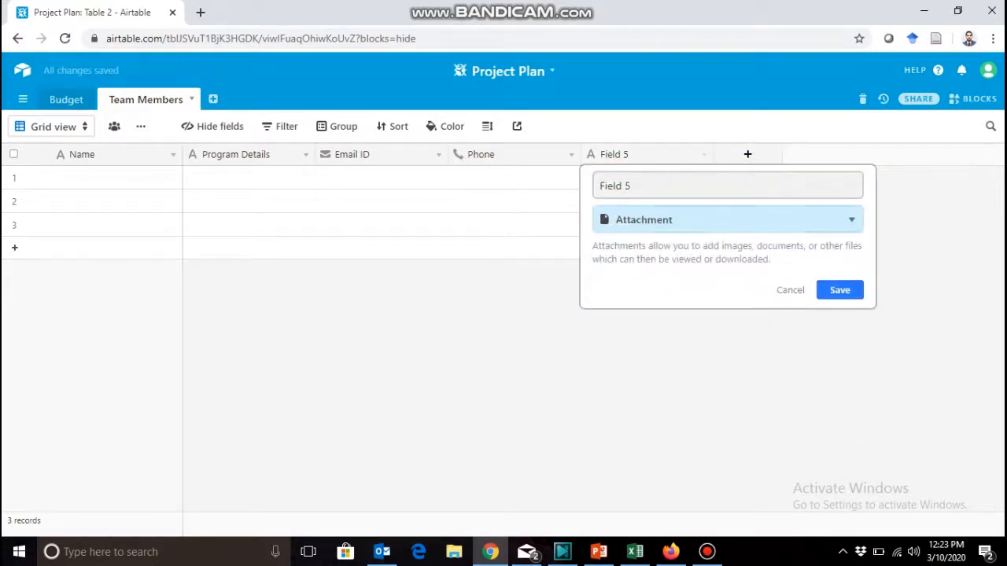
type("Picture")
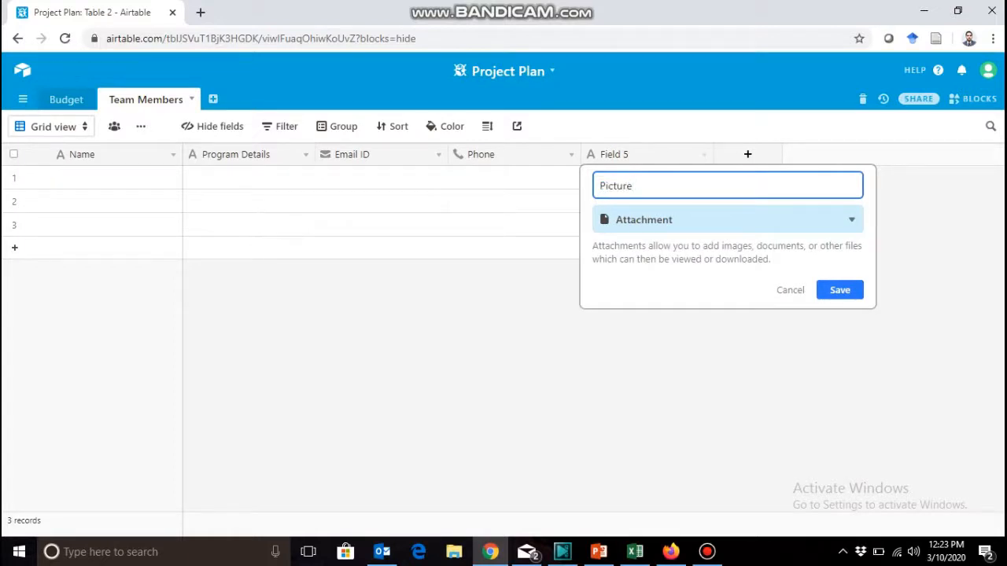
key("Return")
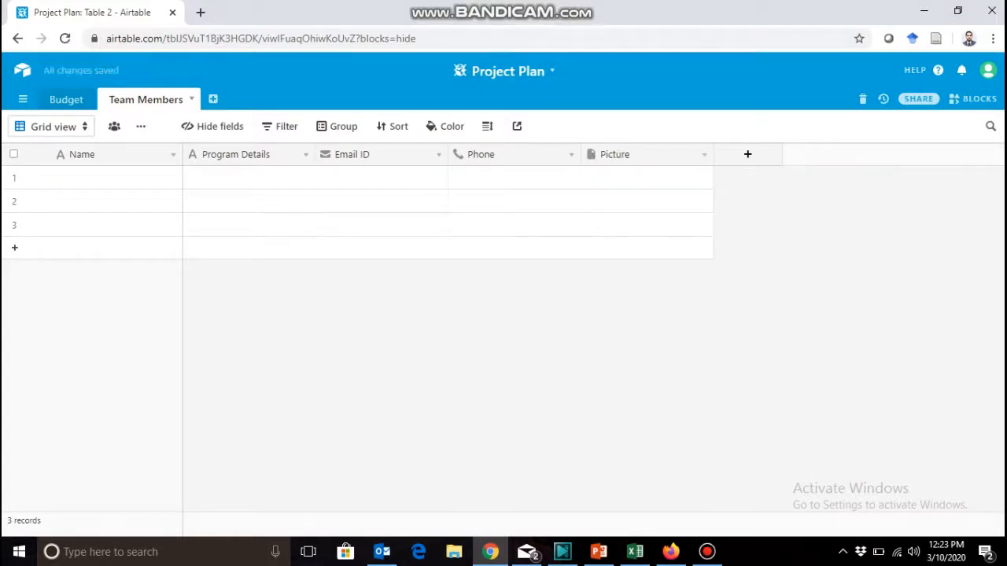
Add a single line text field named Ranks/Title to the Team Members table and move it directly after the Name field.
left_click(117, 178)
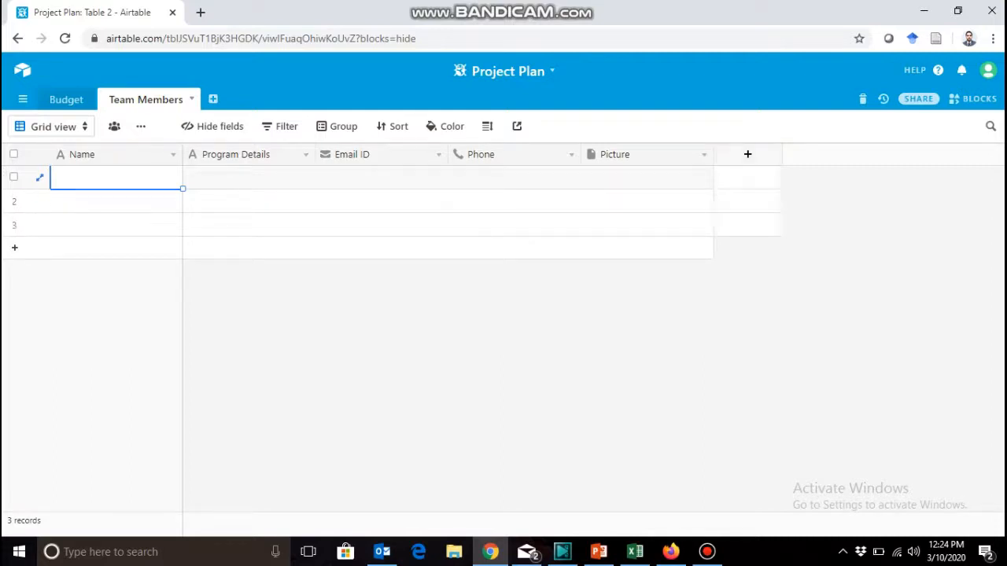
left_click(747, 154)
type("R")
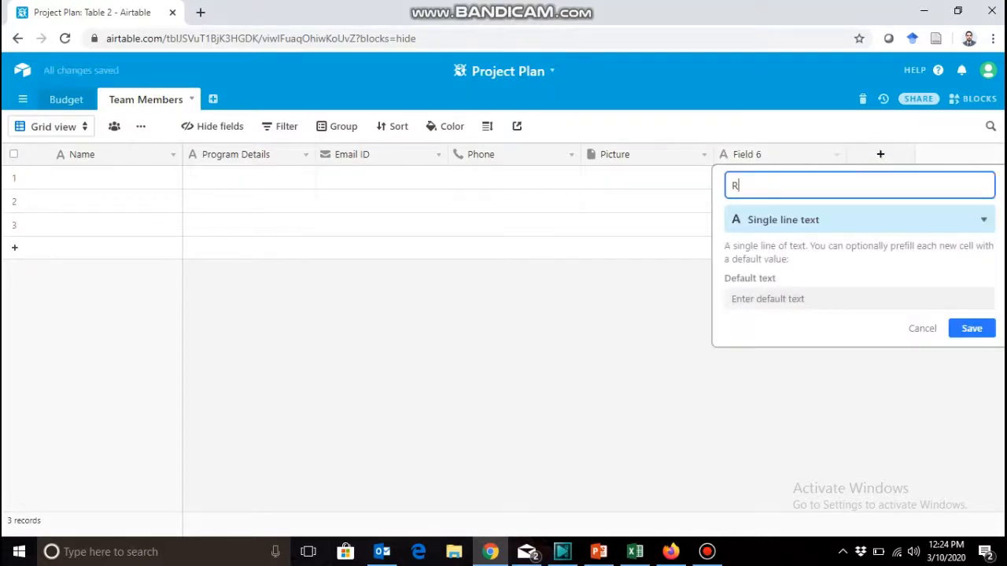
type("anks/Title")
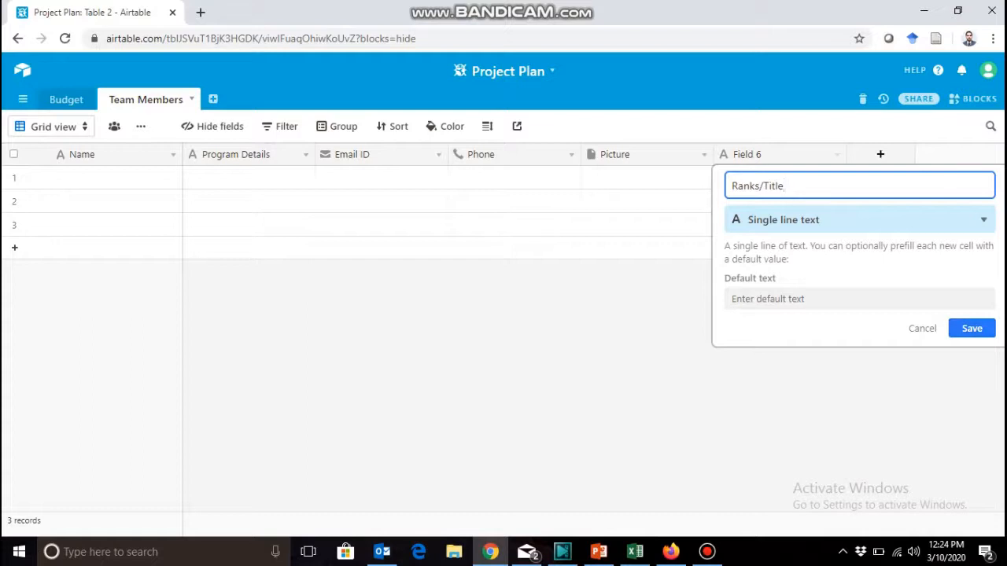
key("Return")
left_click_drag(755, 154, 225, 154)
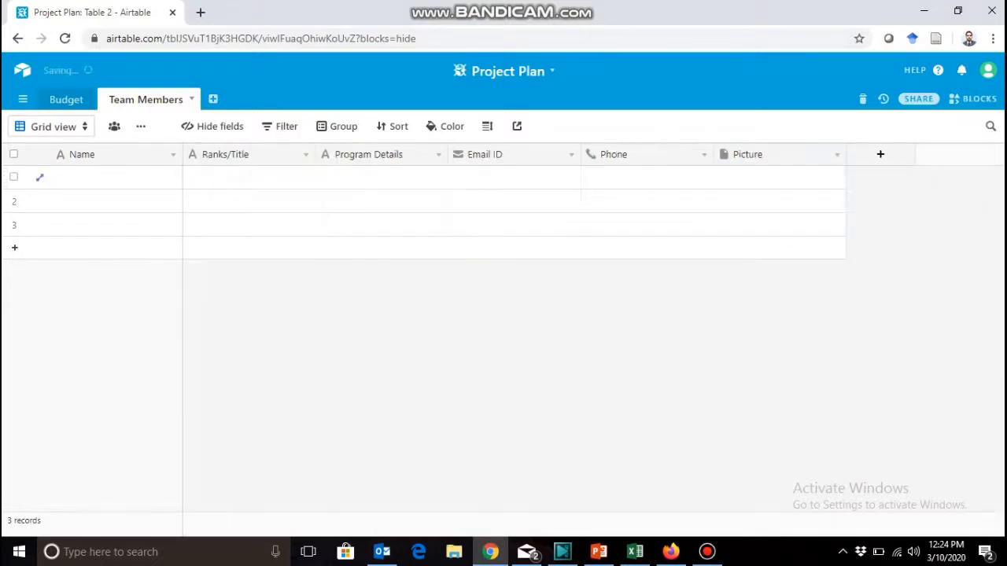
left_click(116, 178)
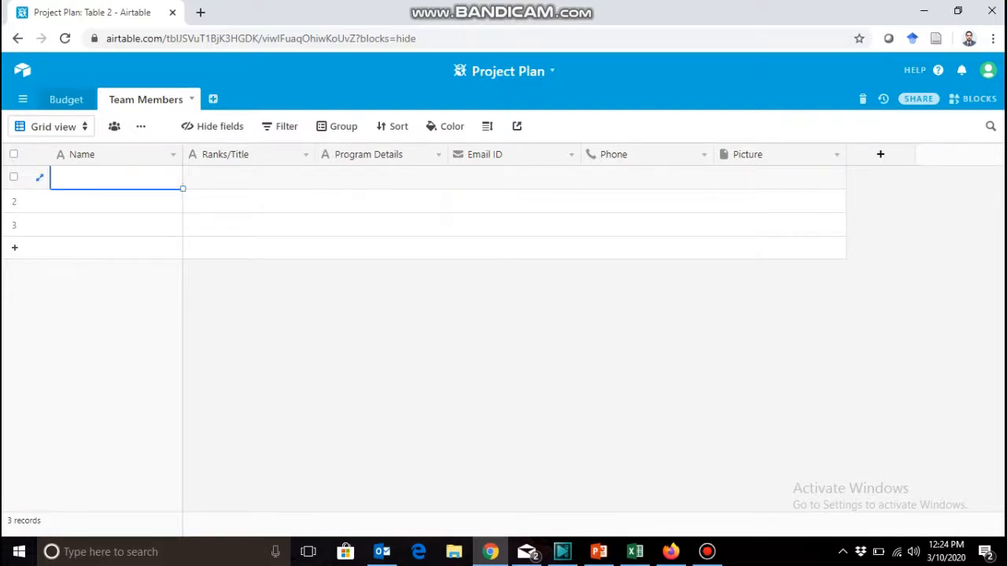
left_click(706, 552)
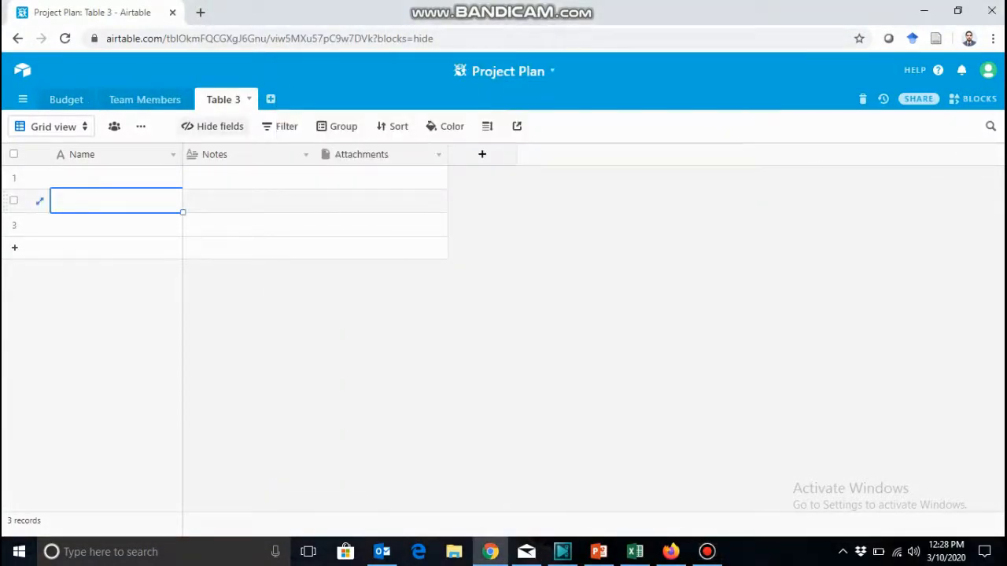
Rename Table 3 of the Project Plan base as Marketing.
left_click(224, 100)
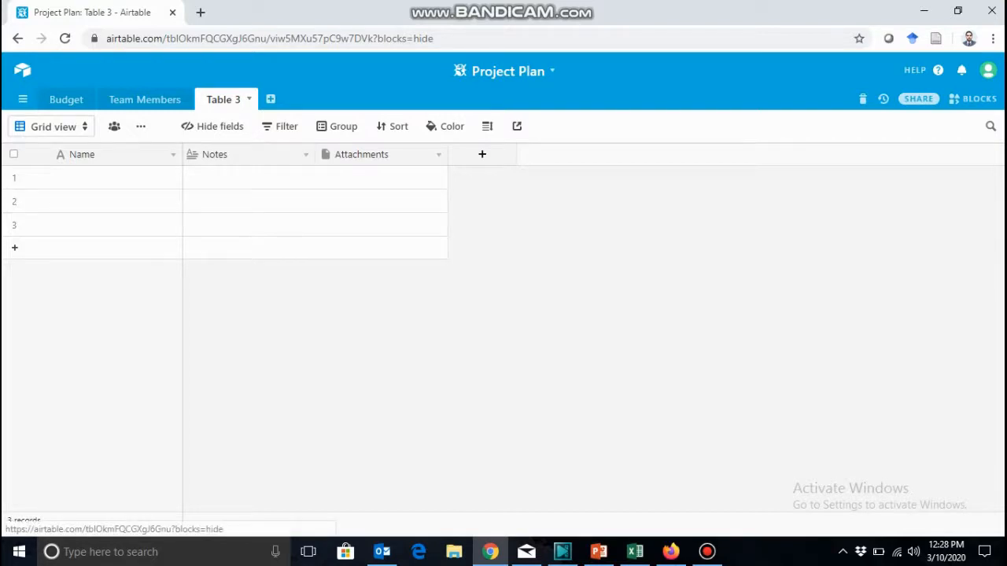
left_click(224, 100)
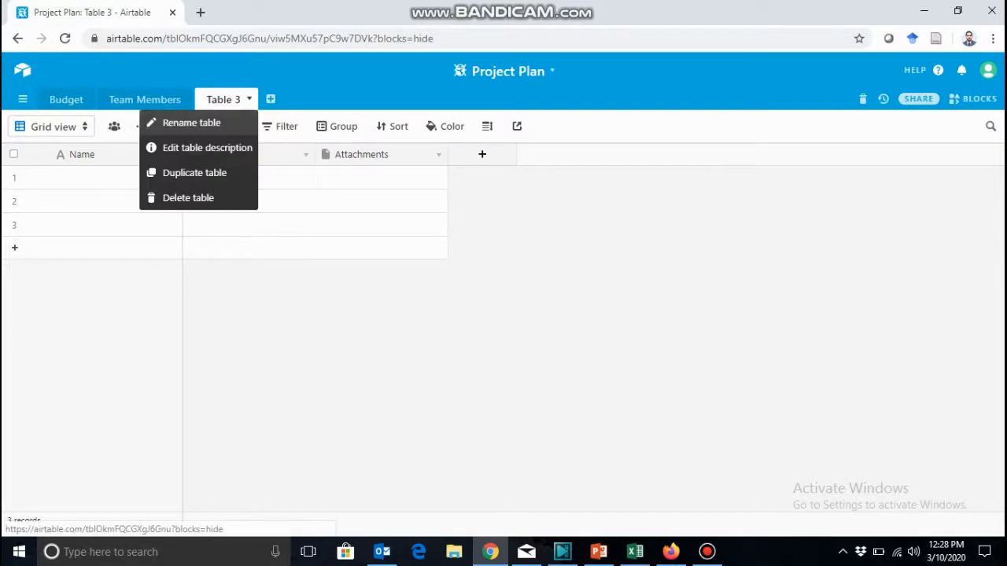
left_click(192, 123)
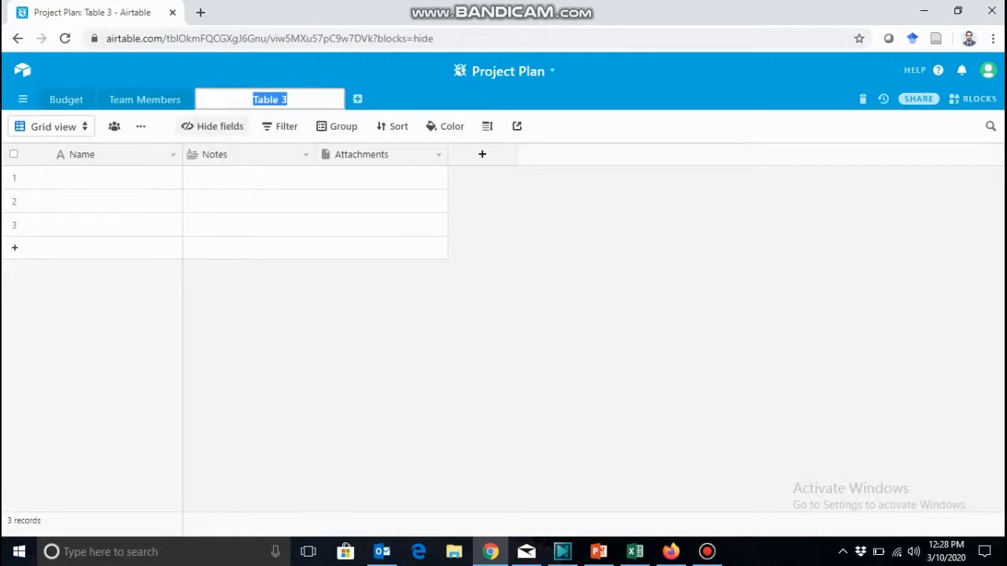
type("Marketing")
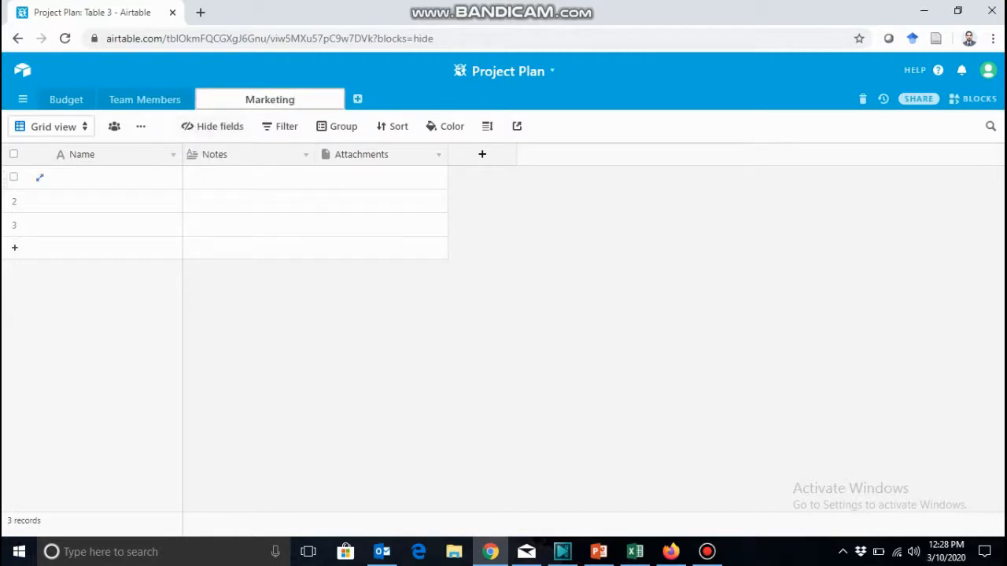
left_click(113, 155)
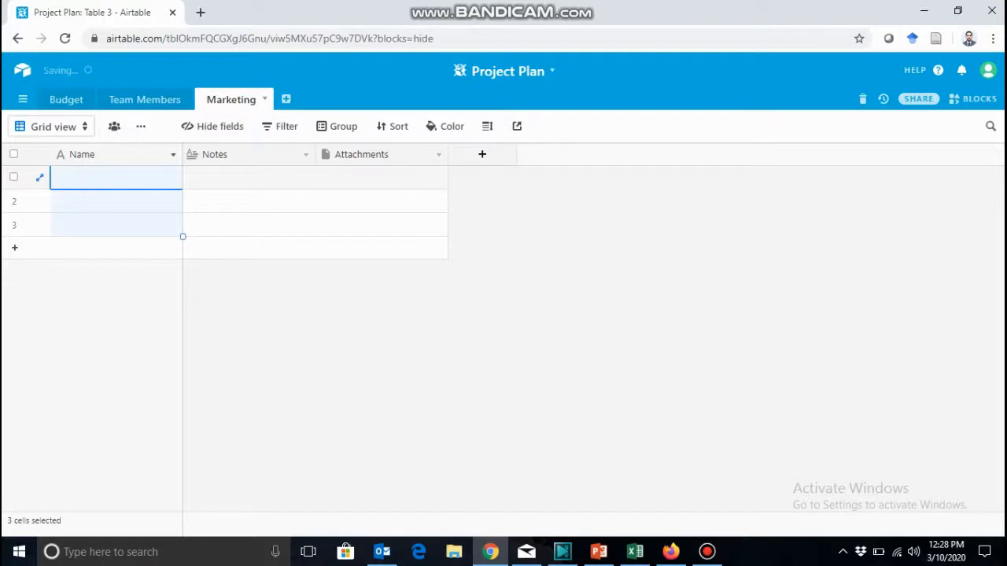
Rename the Marketing table's primary field Name to Activities, keep the Single line text type, and save it.
left_click(173, 155)
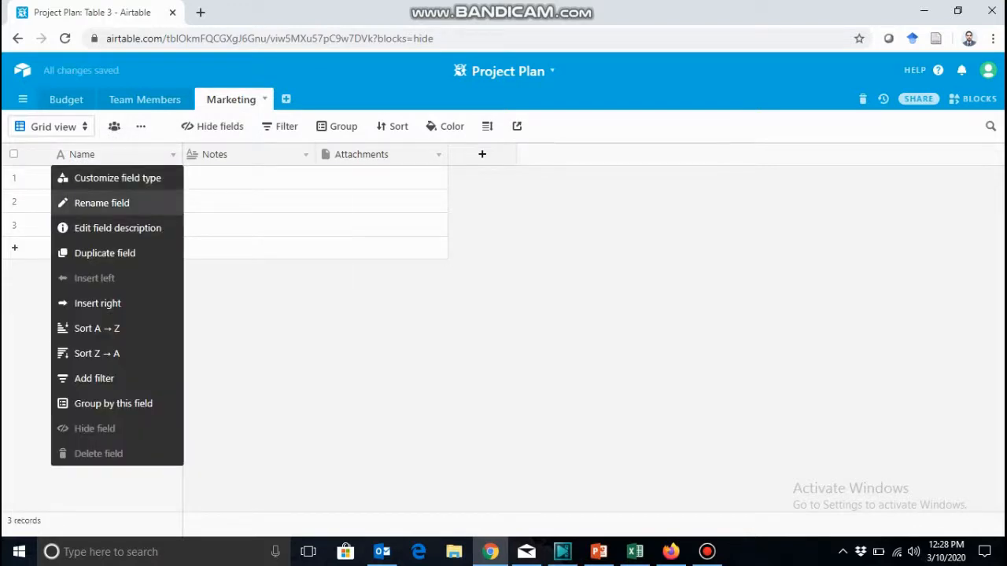
left_click(102, 203)
type("AC")
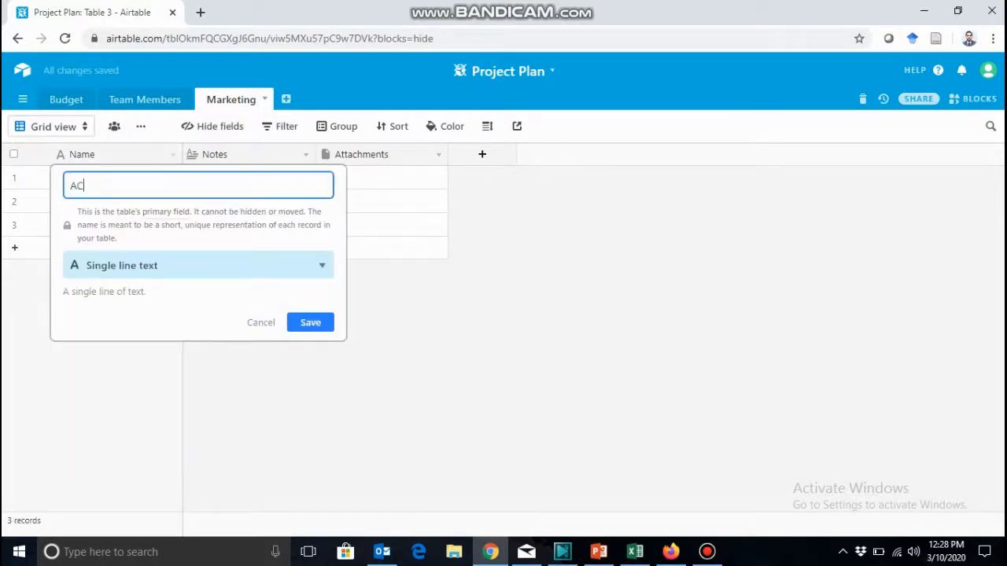
key("BackSpace")
type("ctivities")
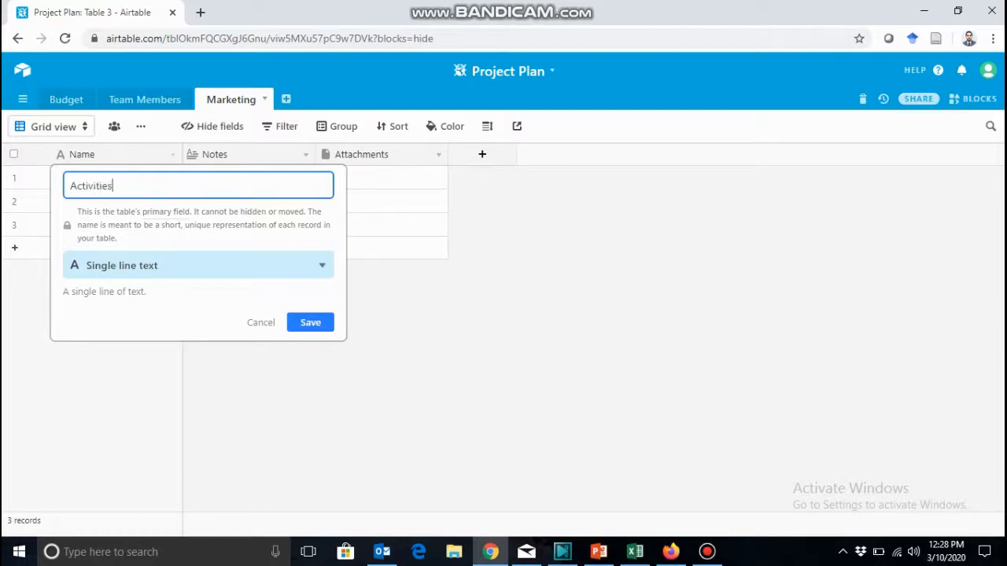
left_click(198, 266)
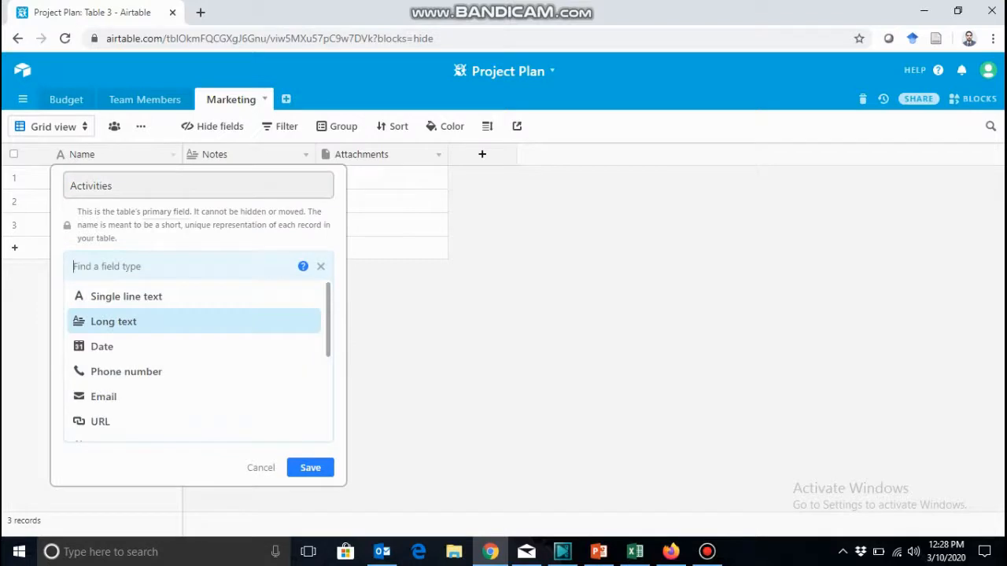
left_click(126, 296)
left_click(309, 321)
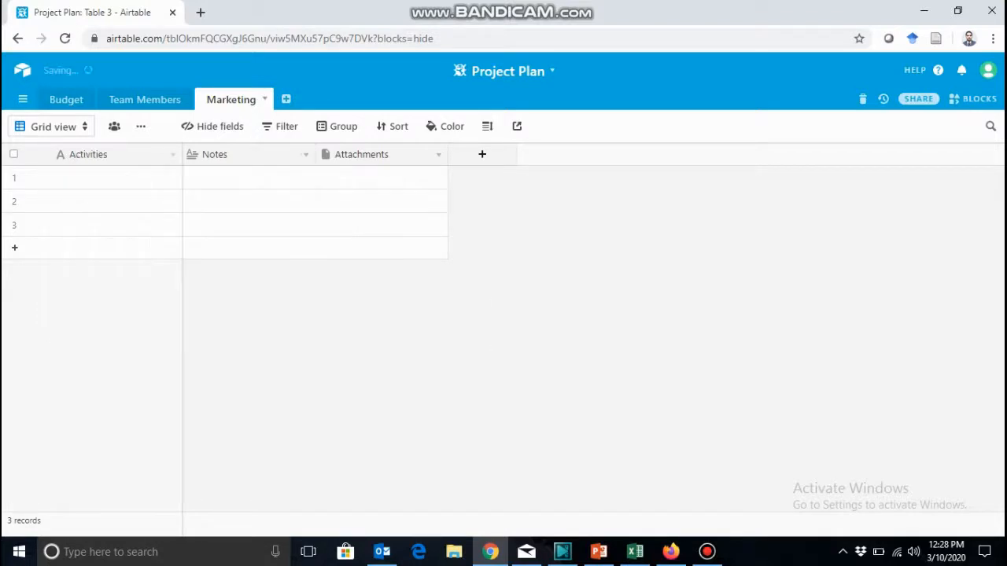
Open the Marketing table's Notes field for customizing and change its name to Person Responsible.
left_click(236, 155)
left_click(306, 155)
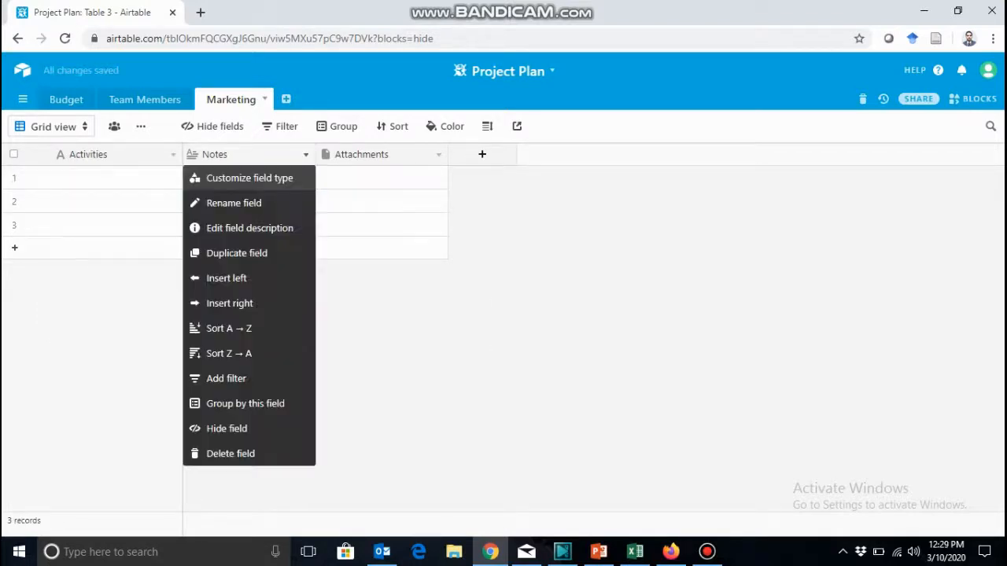
left_click(249, 177)
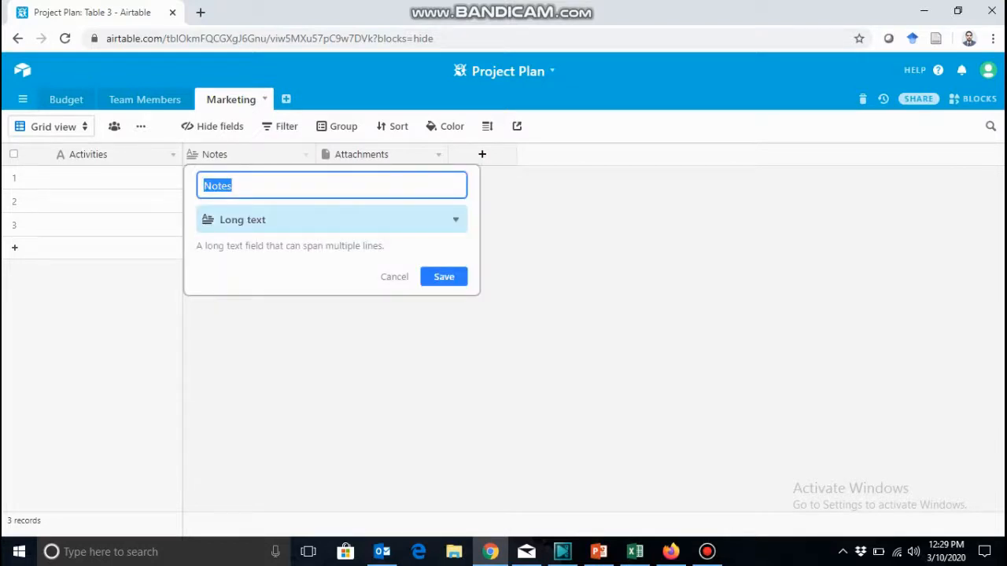
type("pERSON")
key("BackSpace")
key("BackSpace")
key("BackSpace")
key("BackSpace")
key("BackSpace")
key("BackSpace")
key("BackSpace")
type("Persin")
key("BackSpace")
key("BackSpace")
type("on Responsible")
Set the Person Responsible field's type to Collaborator and save the field.
left_click(331, 219)
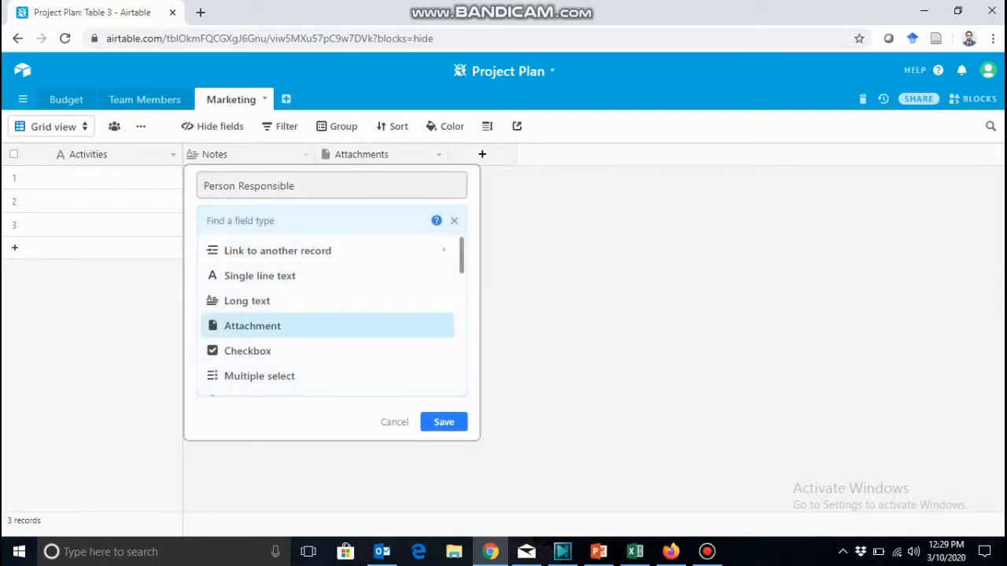
scroll(327, 328, "down", 2)
left_click(327, 331)
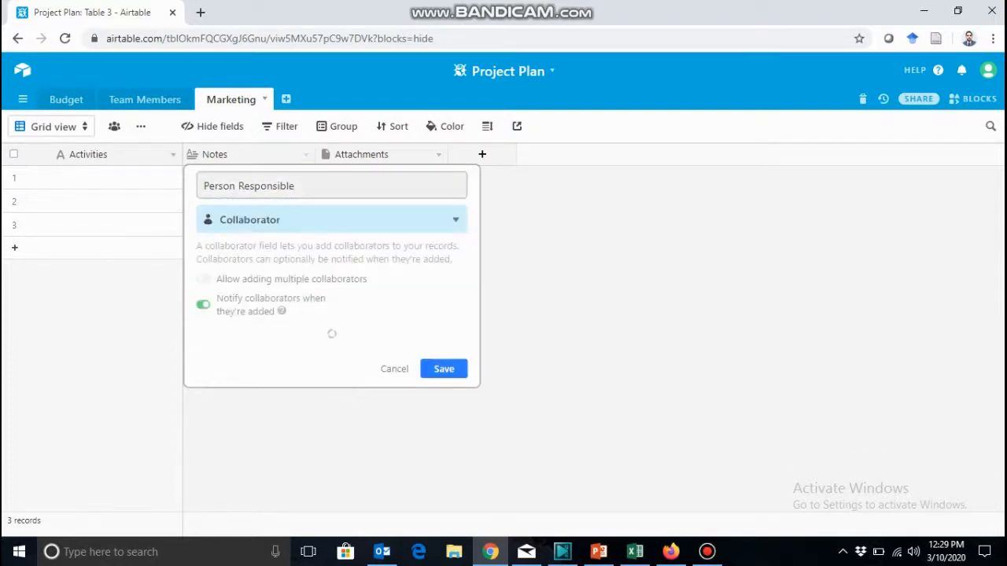
left_click(443, 336)
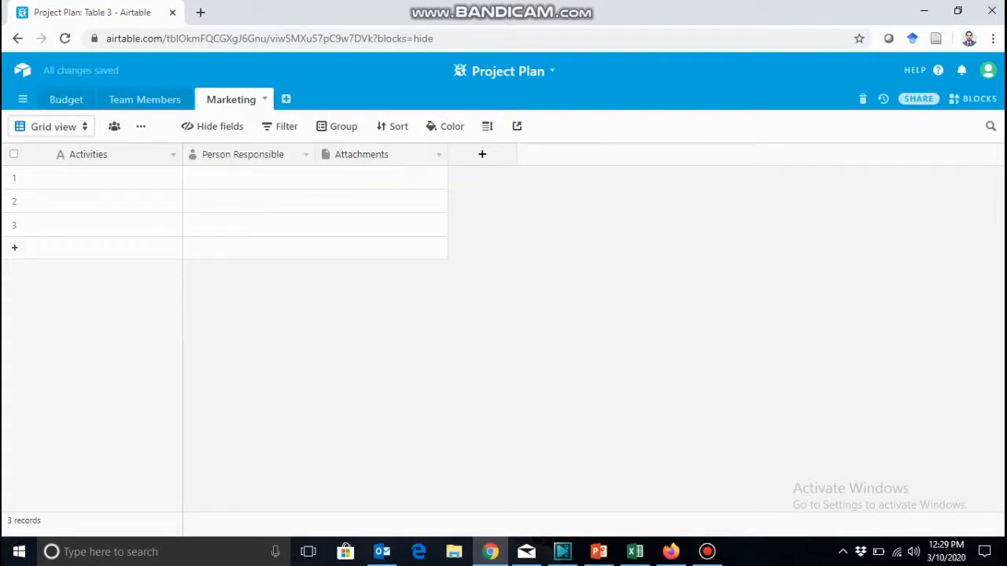
Rename the Marketing table's Attachments field to Checkbox, set its type to Checkbox, and save it.
left_click(439, 155)
left_click(382, 178)
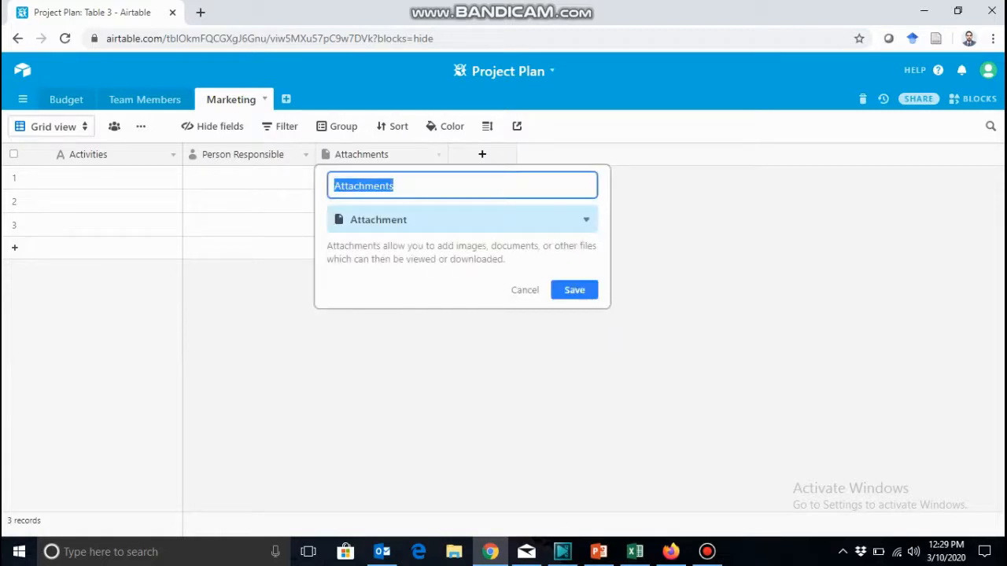
type("C")
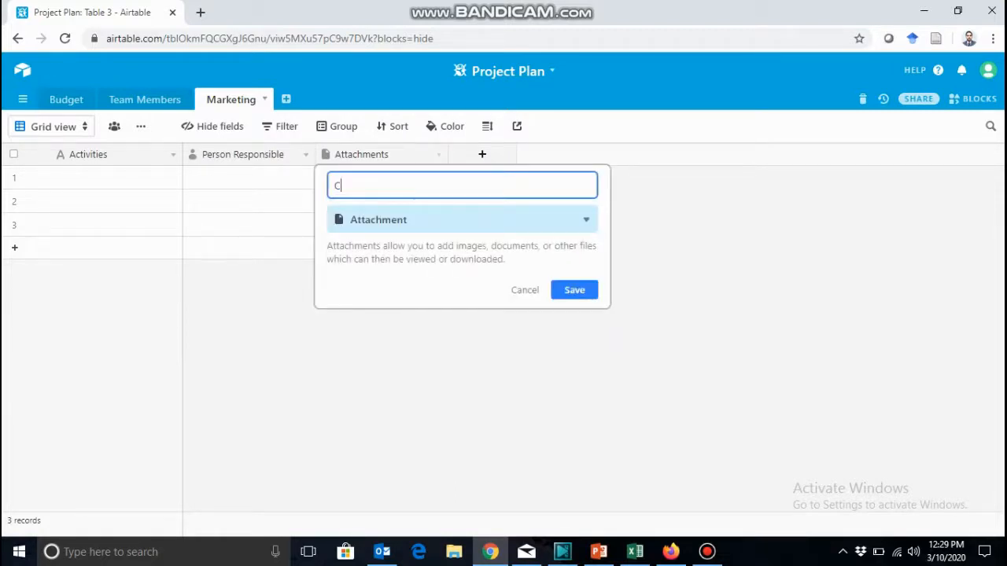
type("heckbox")
left_click(461, 219)
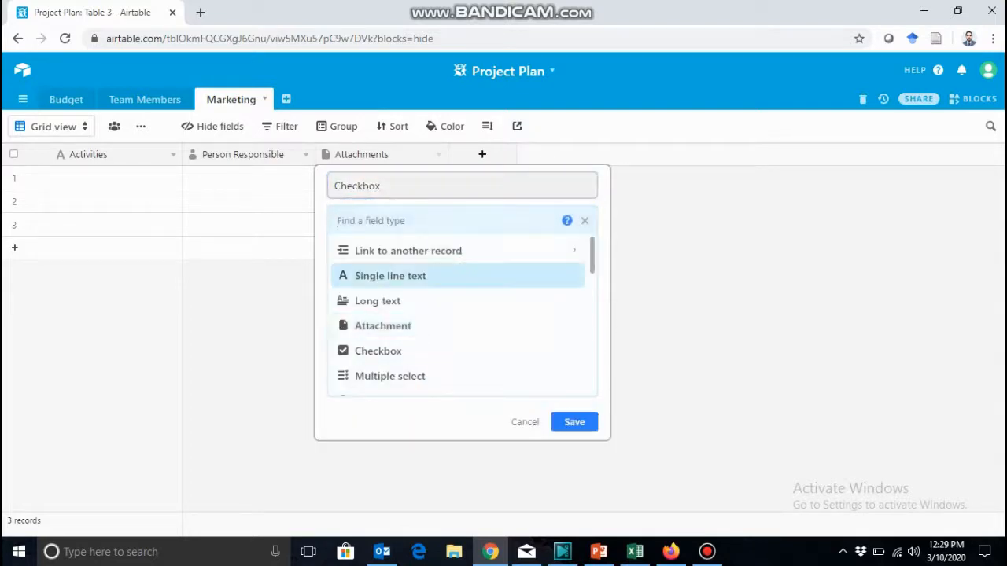
key("Return")
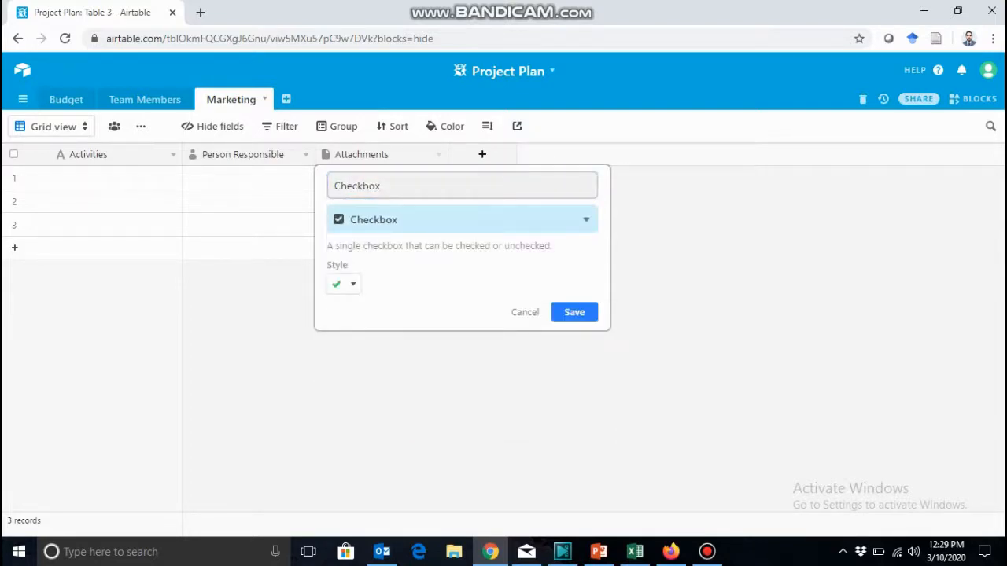
left_click(575, 312)
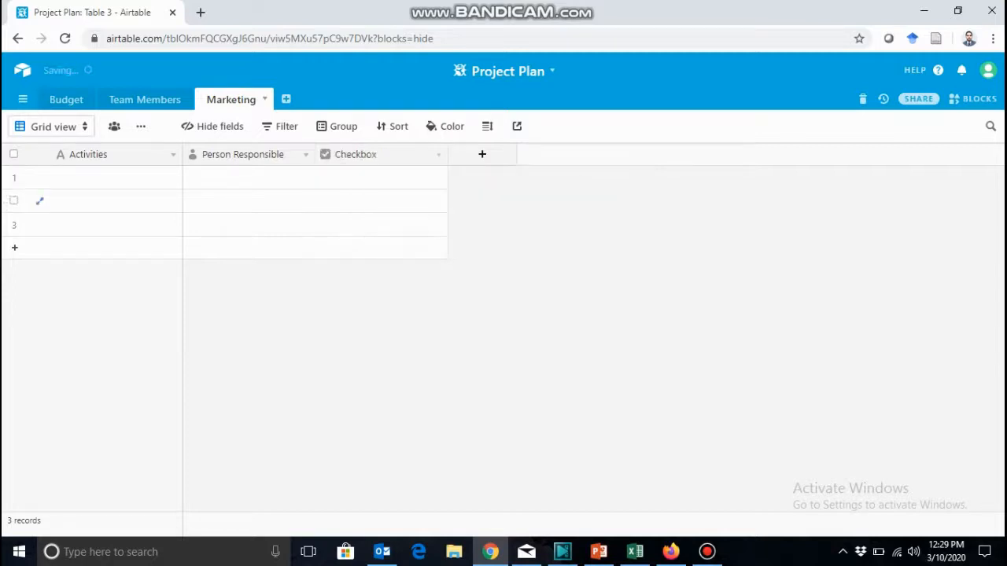
Add a field named Start Date with the Date type to the Marketing table, using the Local date format.
left_click(482, 154)
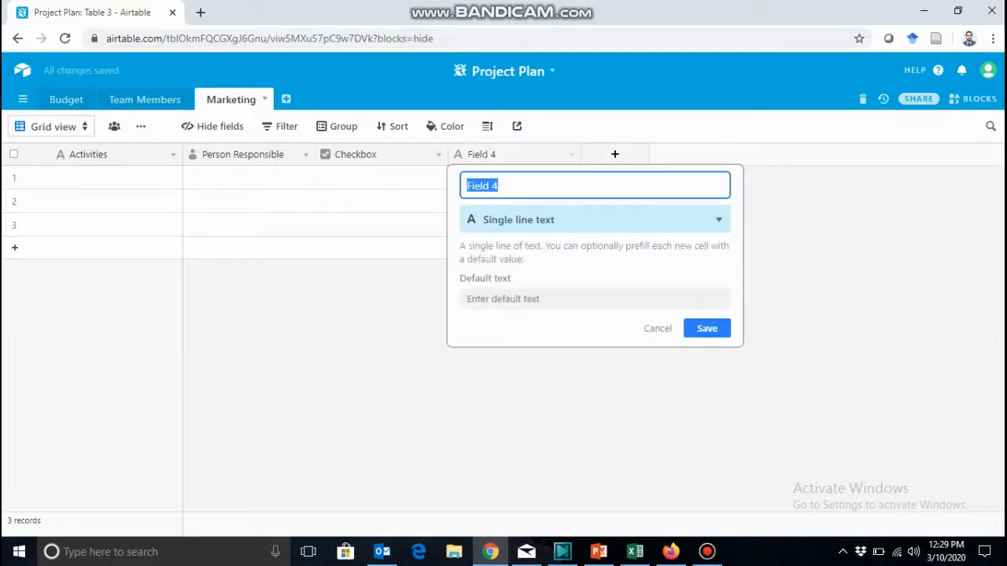
type("Start Date")
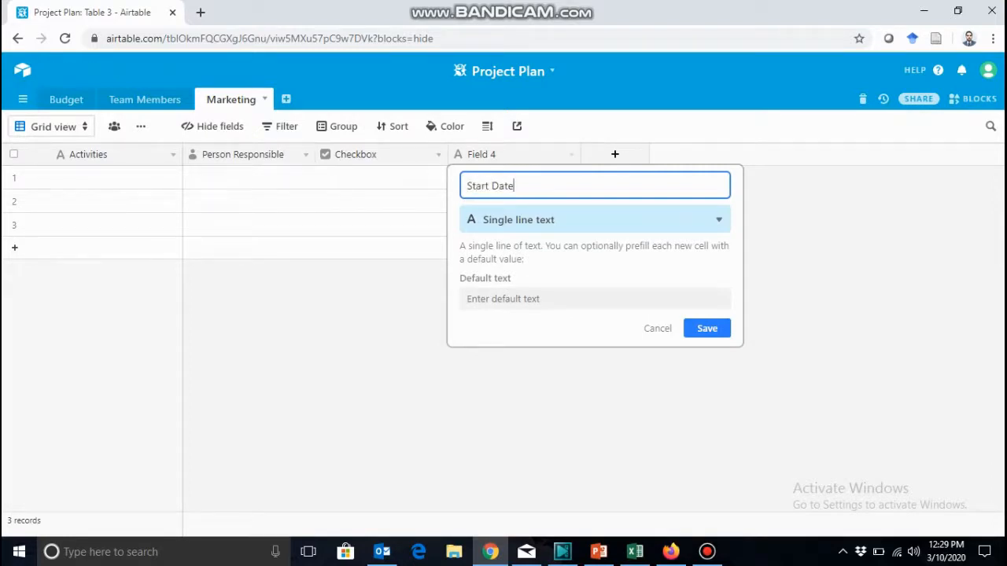
left_click(595, 219)
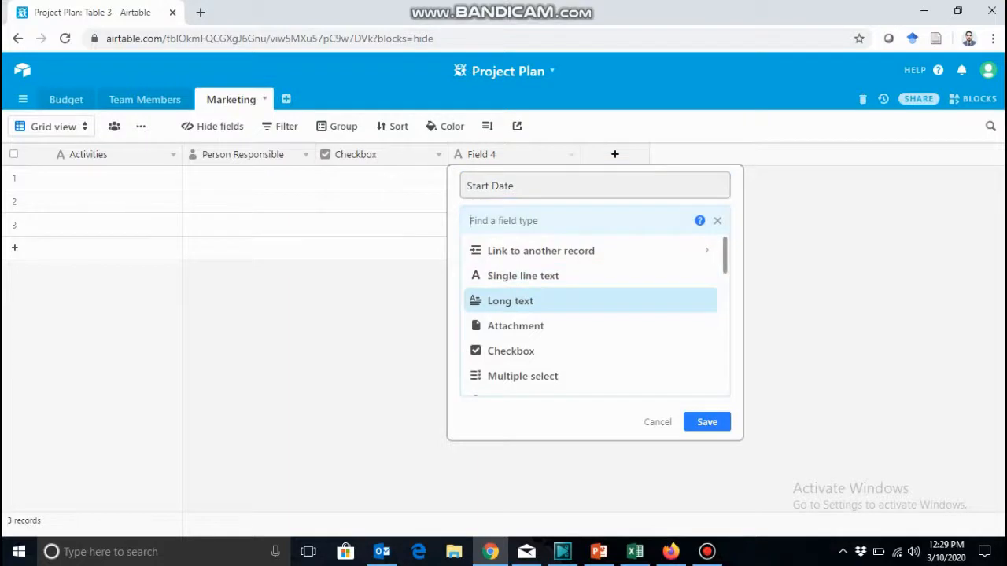
scroll(511, 299, "down", 3)
left_click(511, 299)
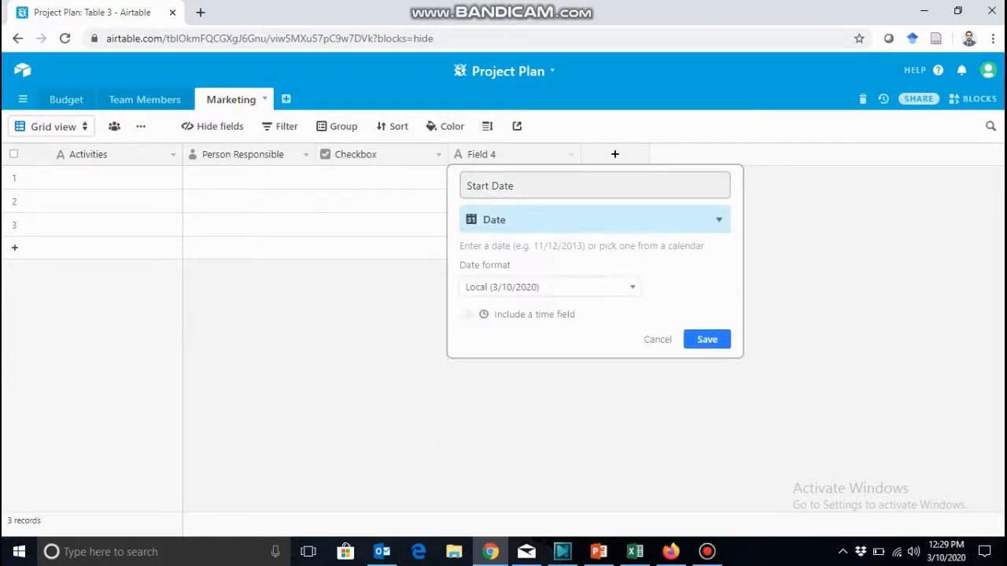
left_click(707, 339)
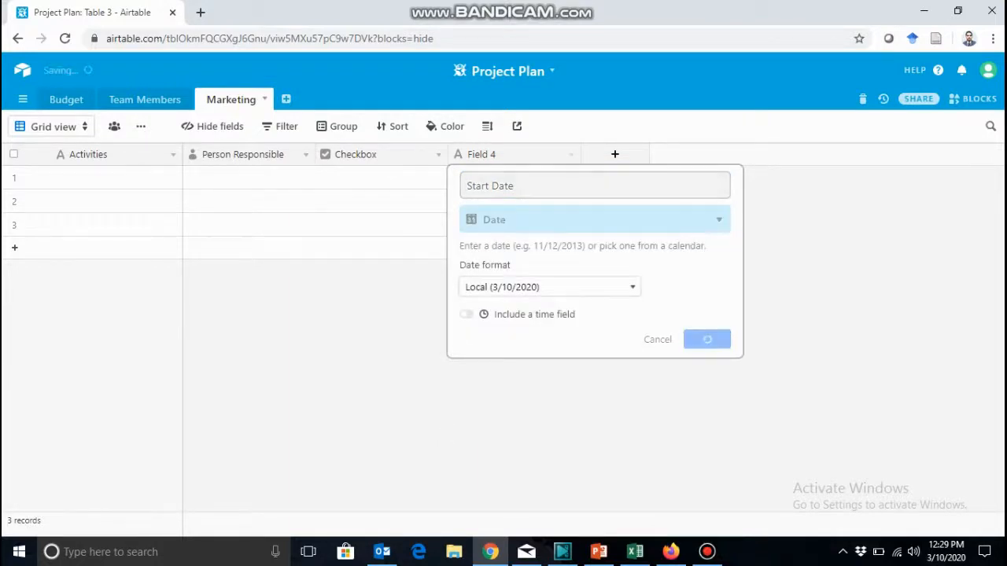
Add a field named End Date with the Date type to the Marketing table and save it.
left_click(615, 154)
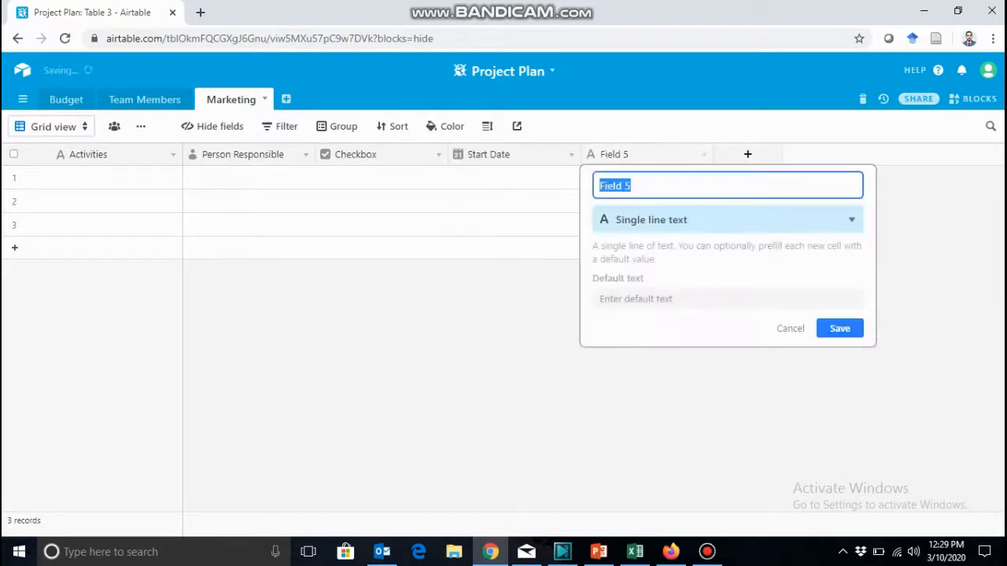
type("End ")
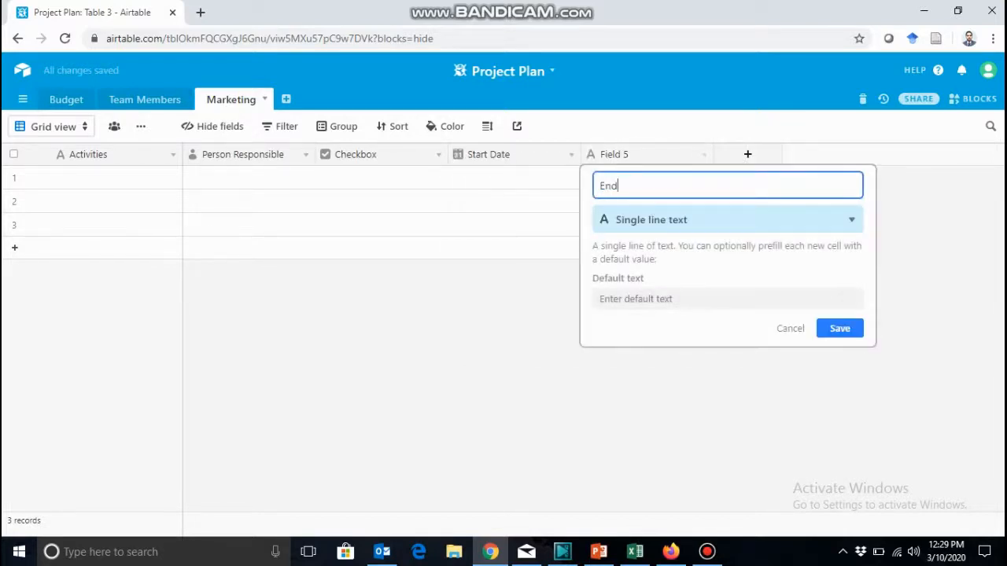
type("Date")
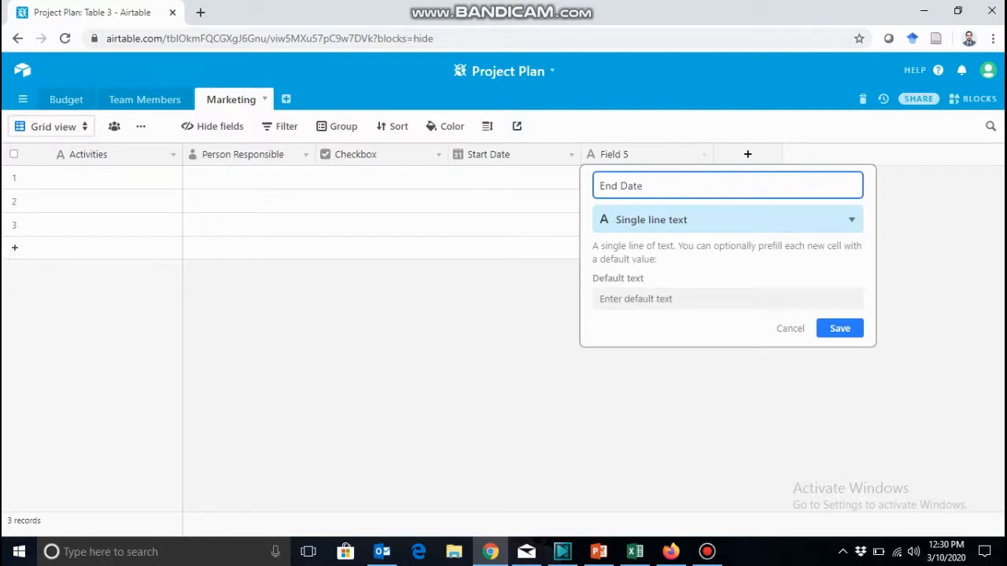
left_click(728, 220)
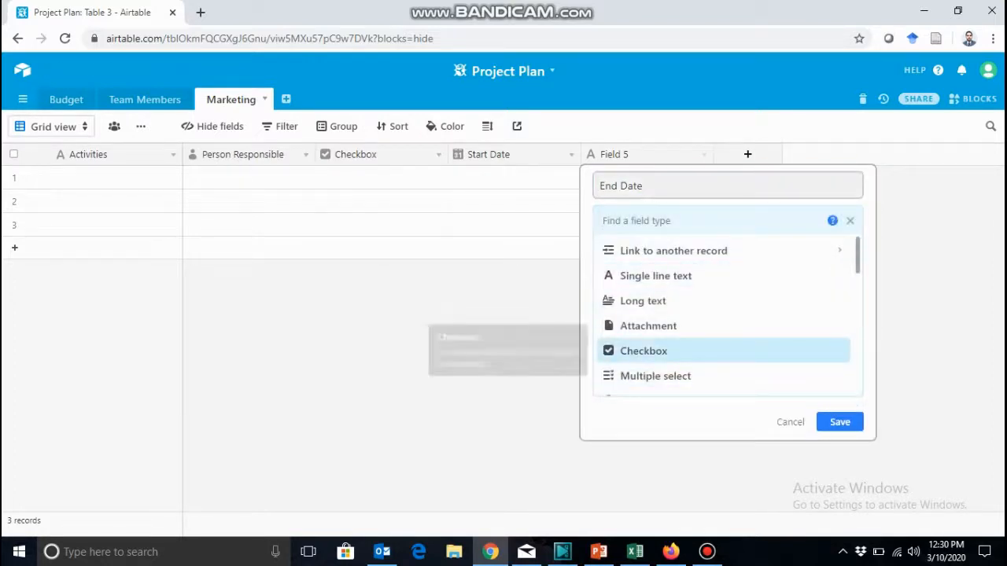
scroll(708, 315, "down", 3)
scroll(708, 314, "down", 2)
scroll(708, 315, "up", 1)
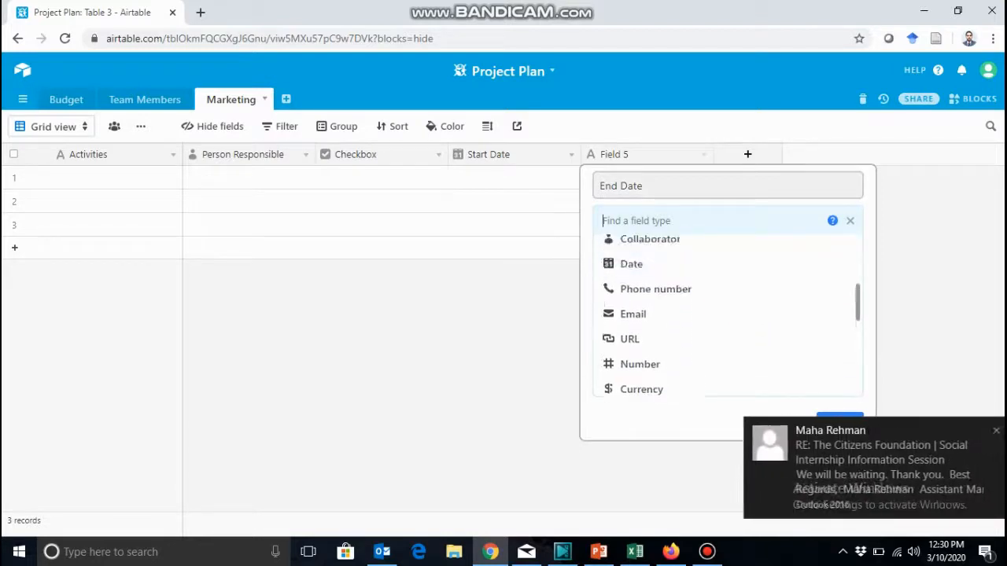
scroll(727, 315, "up", 1)
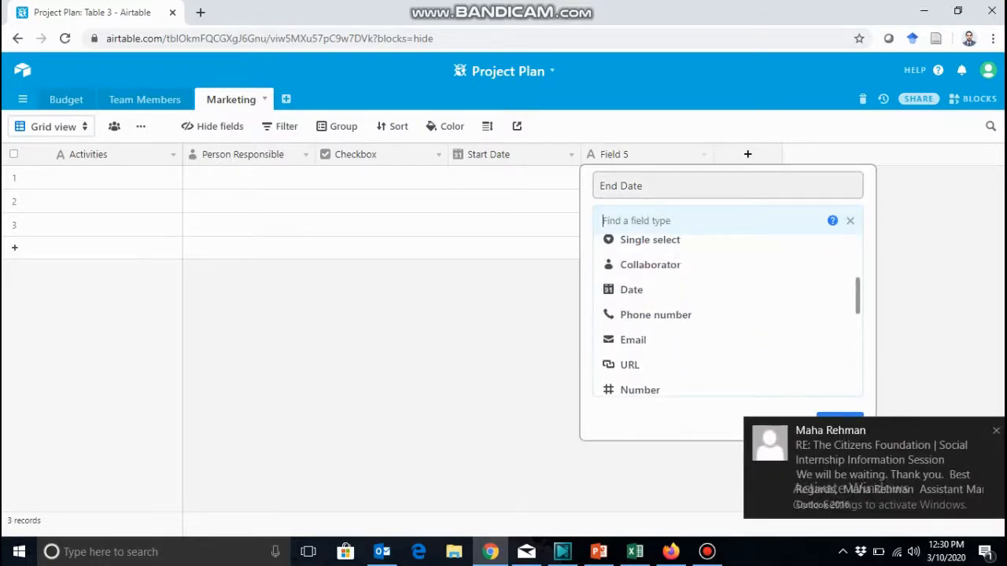
scroll(728, 314, "up", 1)
scroll(727, 314, "down", 1)
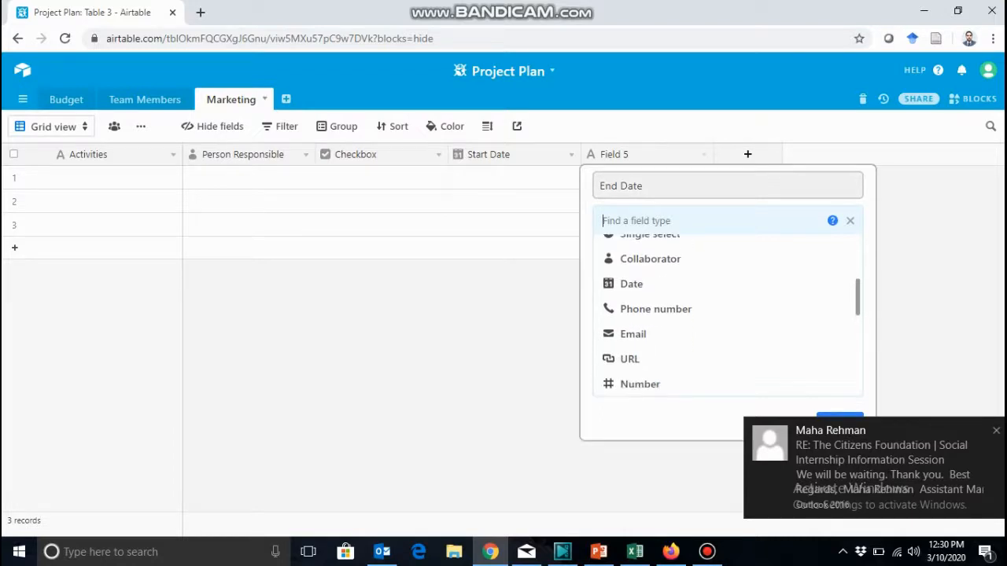
left_click(645, 301)
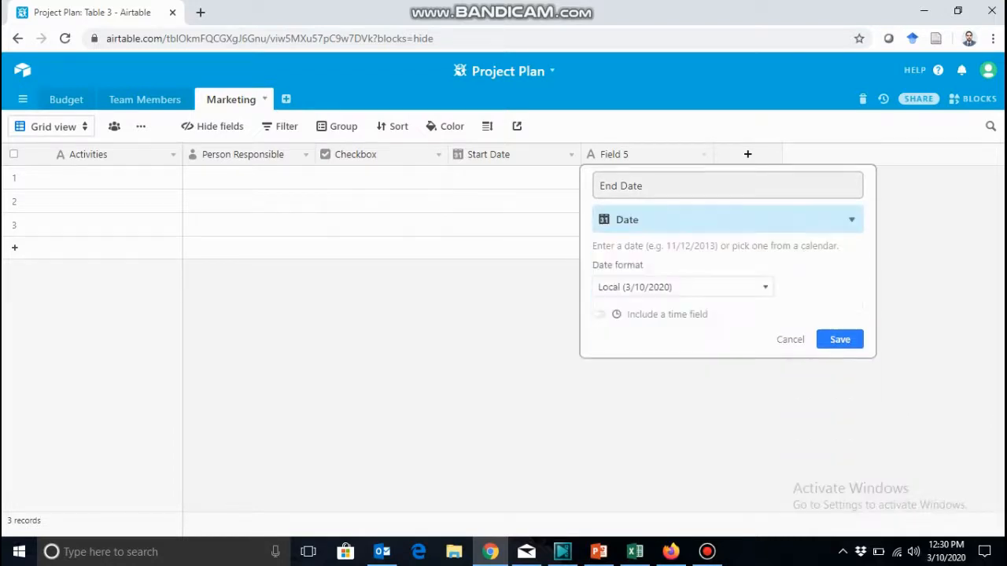
left_click(839, 339)
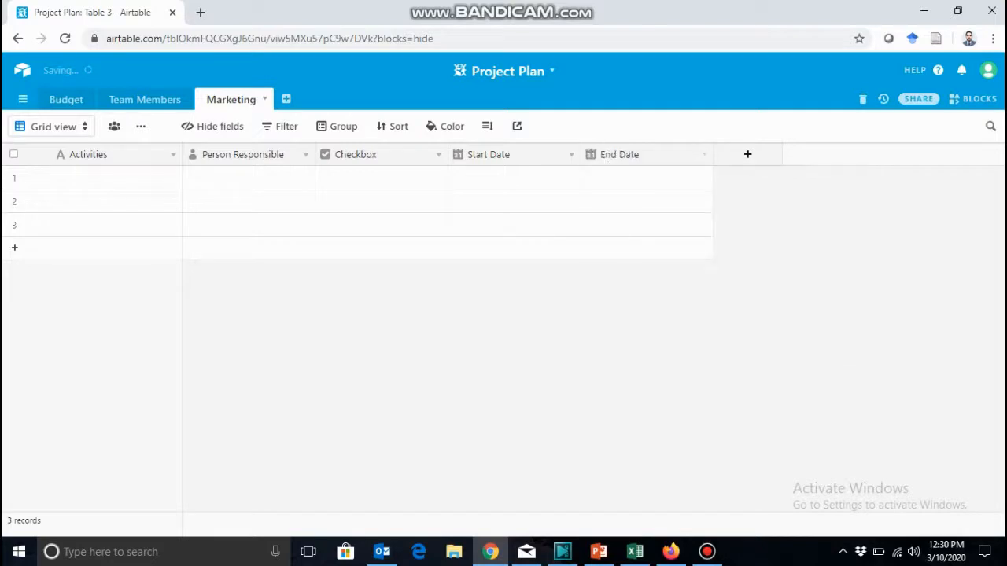
Add a field named Notes with the Long text type to the Marketing table and save it.
left_click(747, 154)
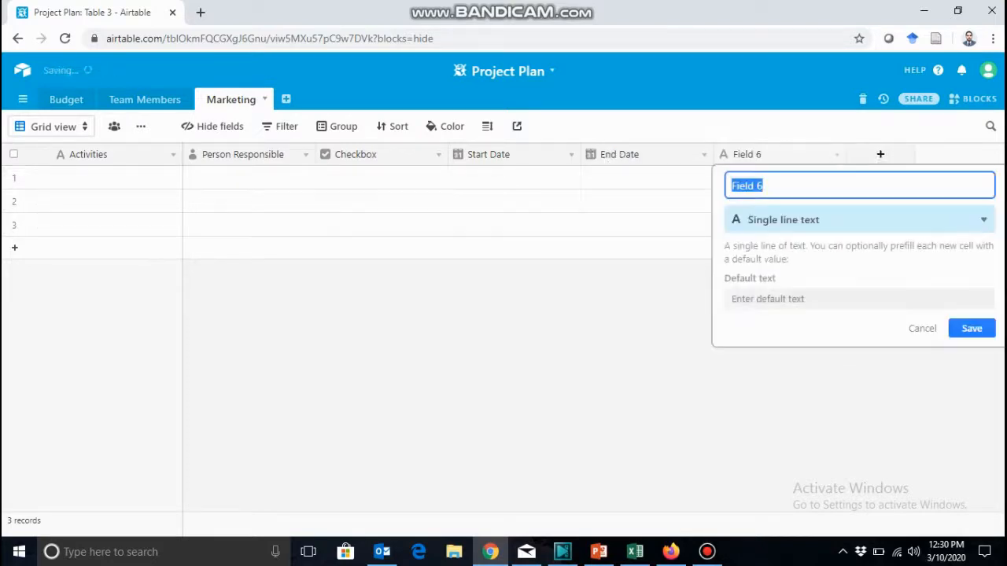
type("Notes")
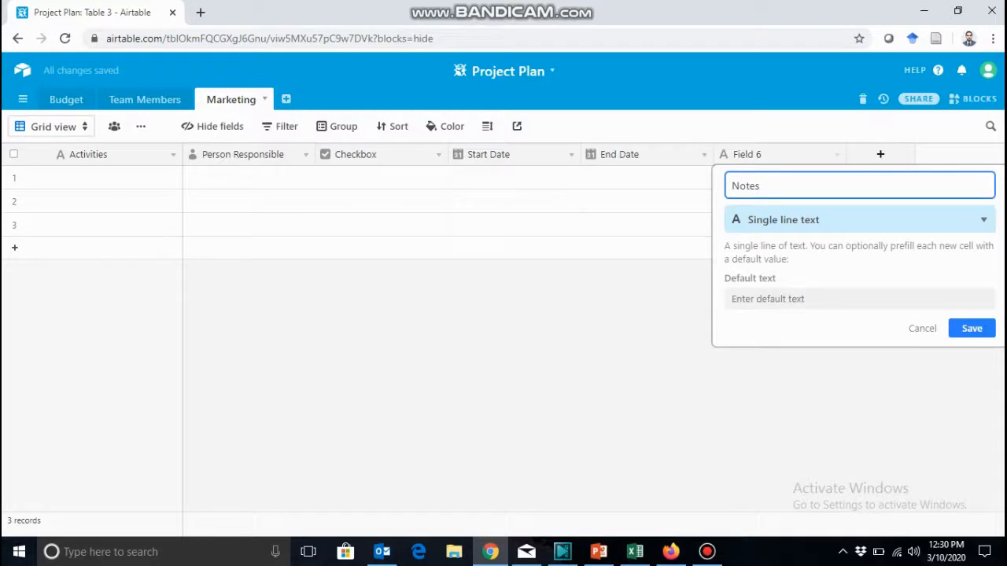
key("Tab")
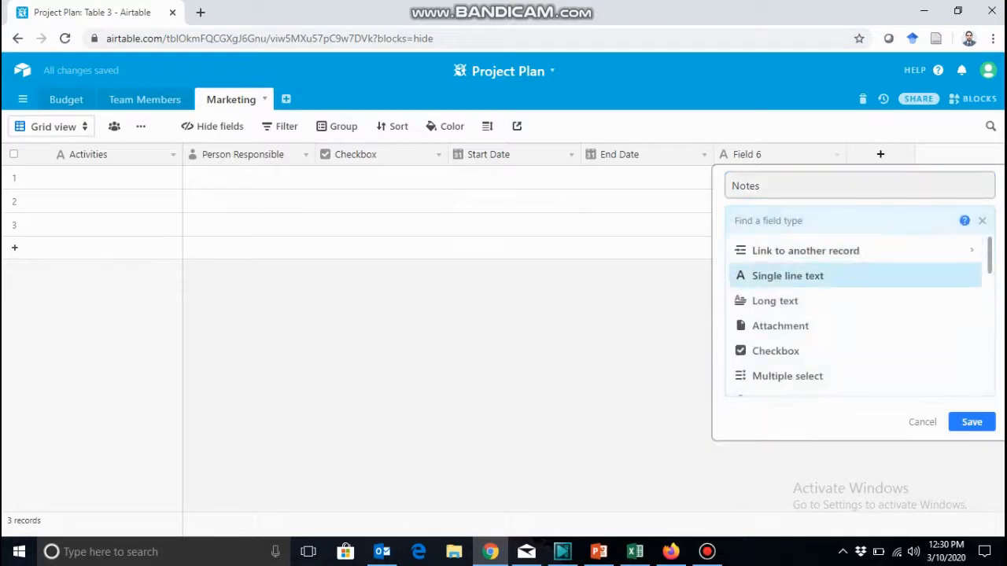
left_click(775, 301)
left_click(971, 277)
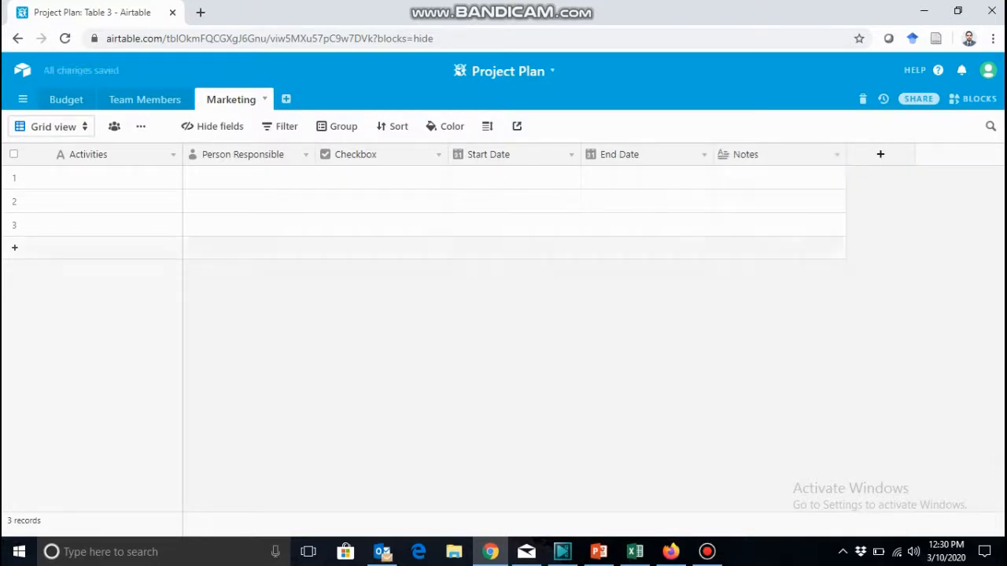
Enter "Launch social media pages" as the activity of the Marketing table's first record.
left_click(116, 178)
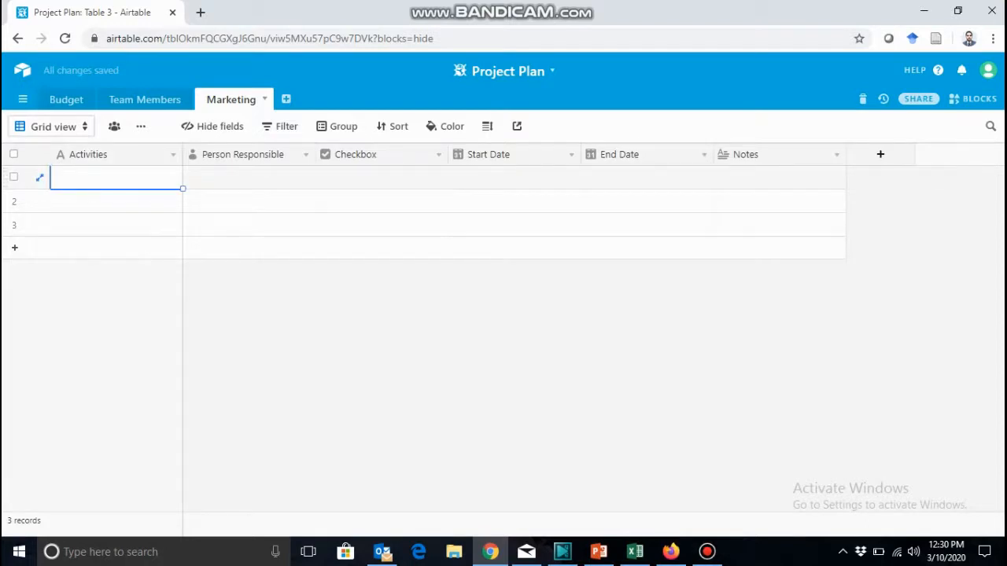
type("Launch social media p")
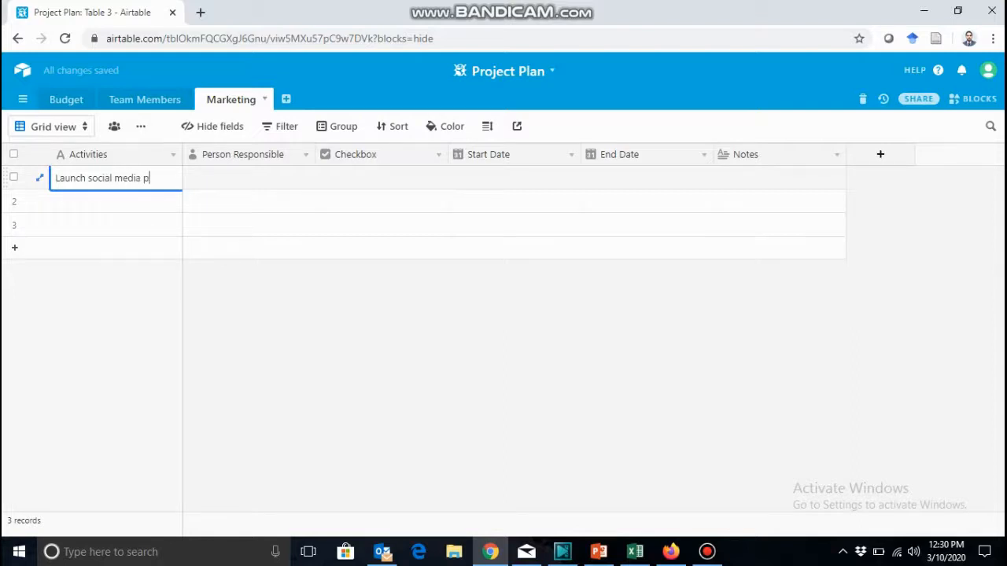
type("ages")
key("Tab")
Assign the existing collaborator as Person Responsible for the first Marketing record and check off its Checkbox field.
type("ka")
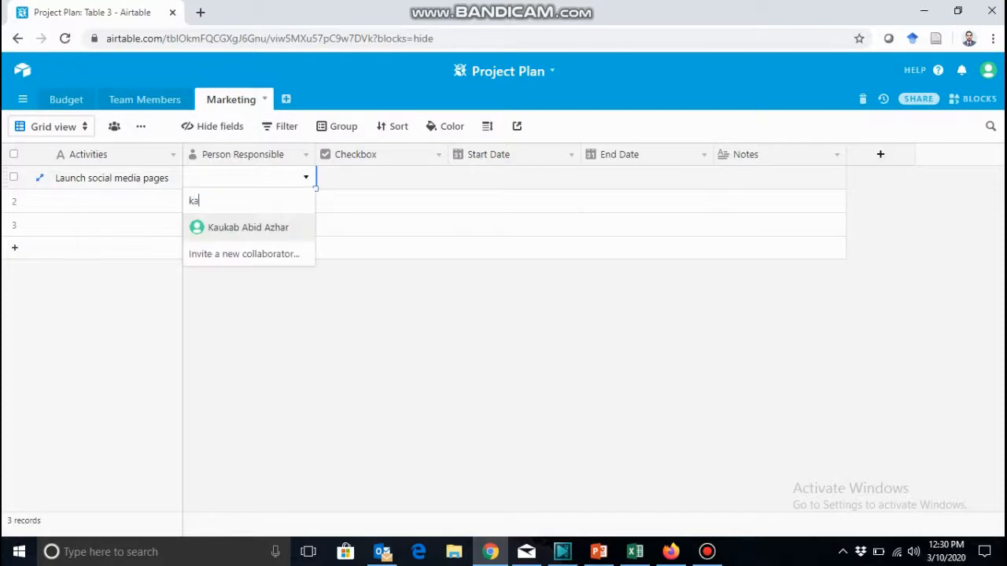
key("Return")
key("Tab")
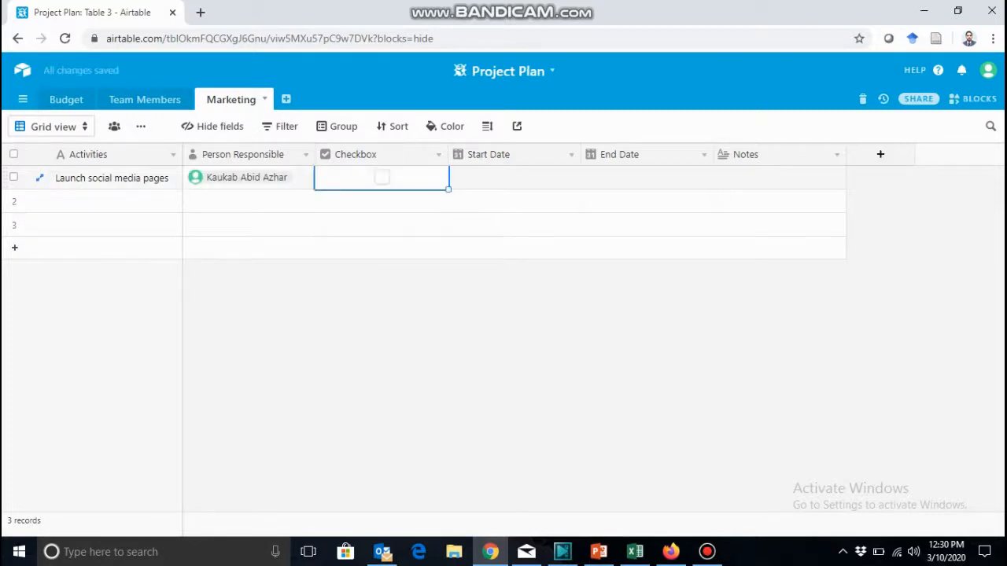
key("space")
key("Tab")
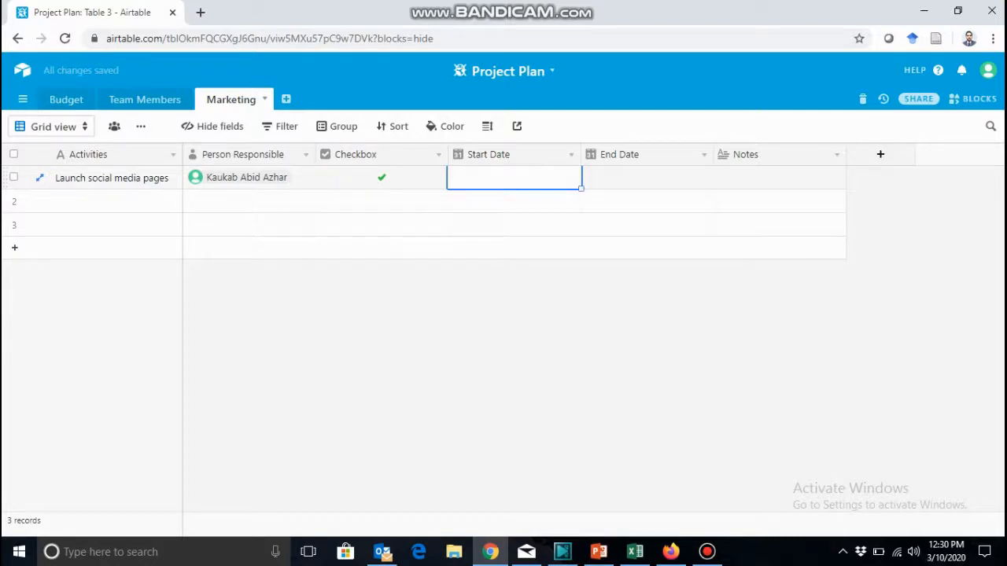
Set the first Marketing record's Start Date to 3/13/2020 and its End Date to 3/15/2020.
type("2")
key("BackSpace")
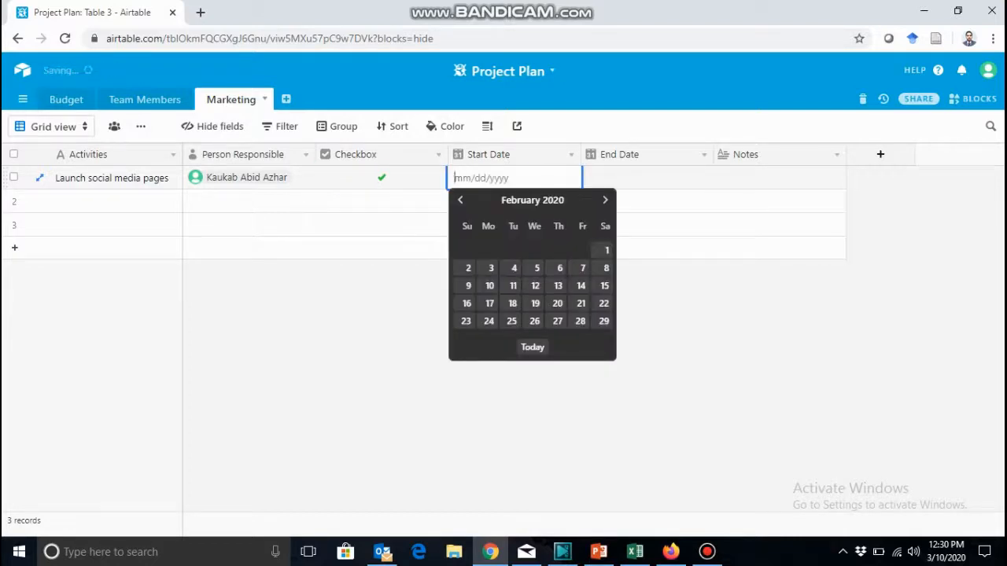
type("3")
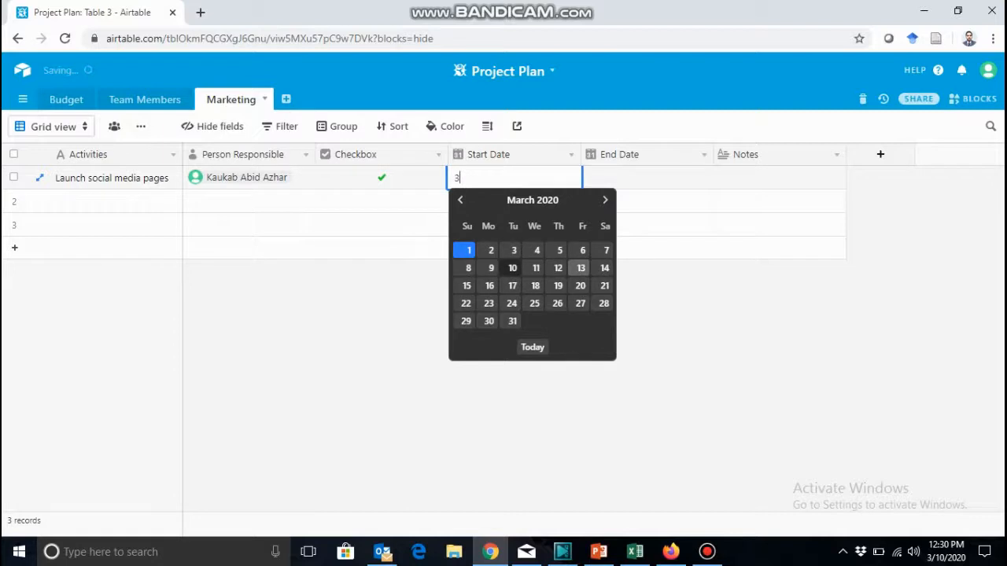
left_click(580, 267)
left_click(647, 178)
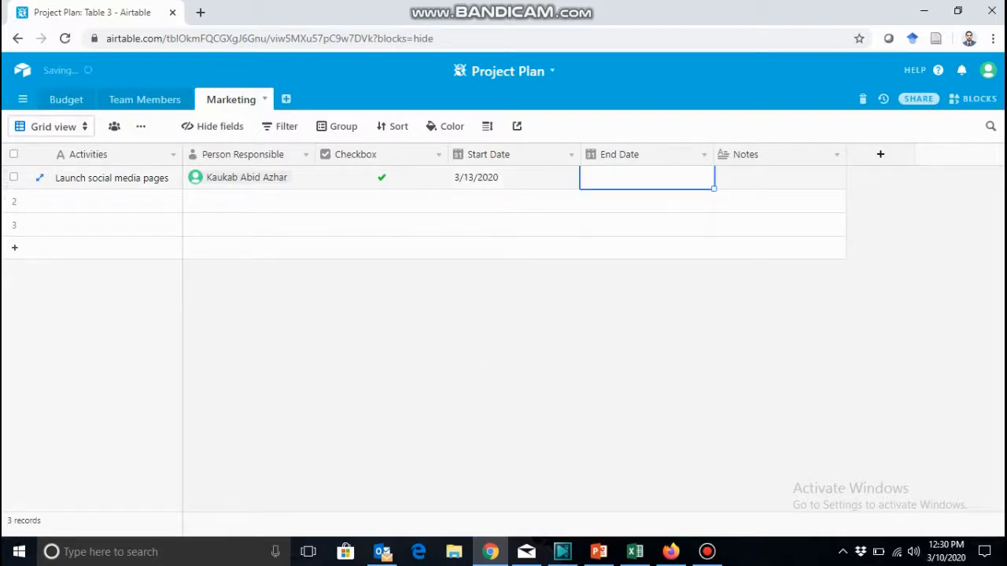
type("3/15/2020")
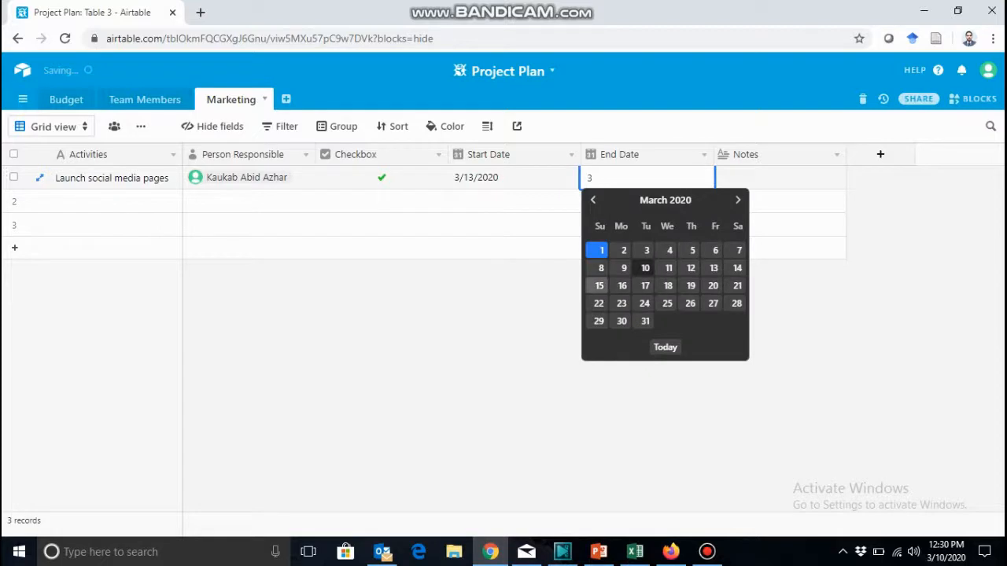
key("Return")
left_click(779, 178)
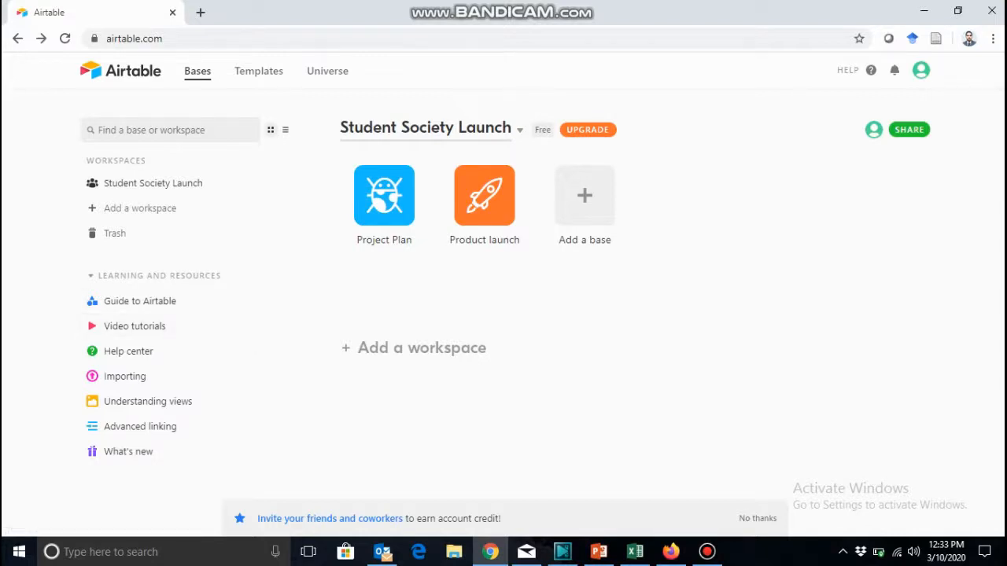
Open the Product launch base for a brief look and return to the Student Society Launch workspace.
left_click(484, 197)
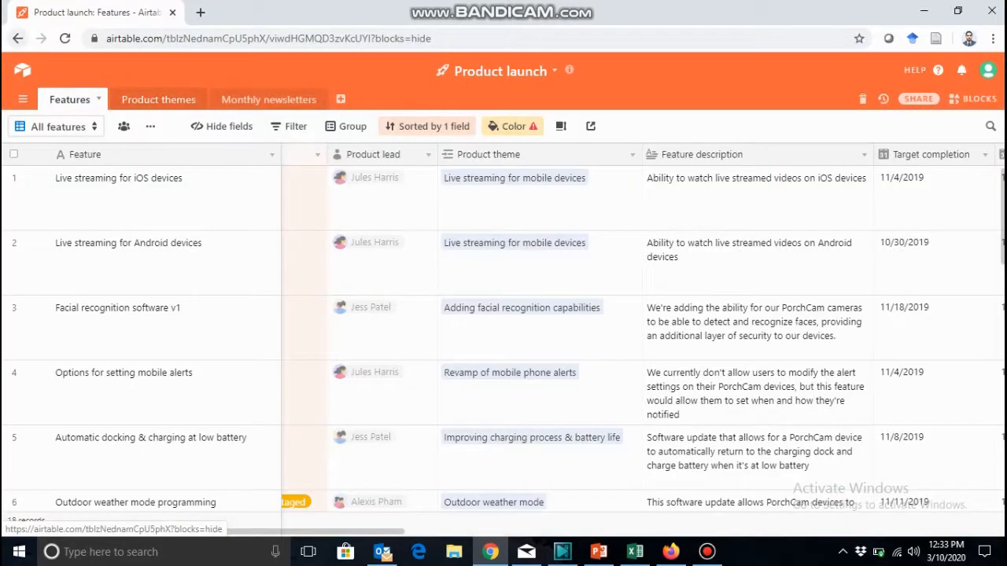
left_click(18, 38)
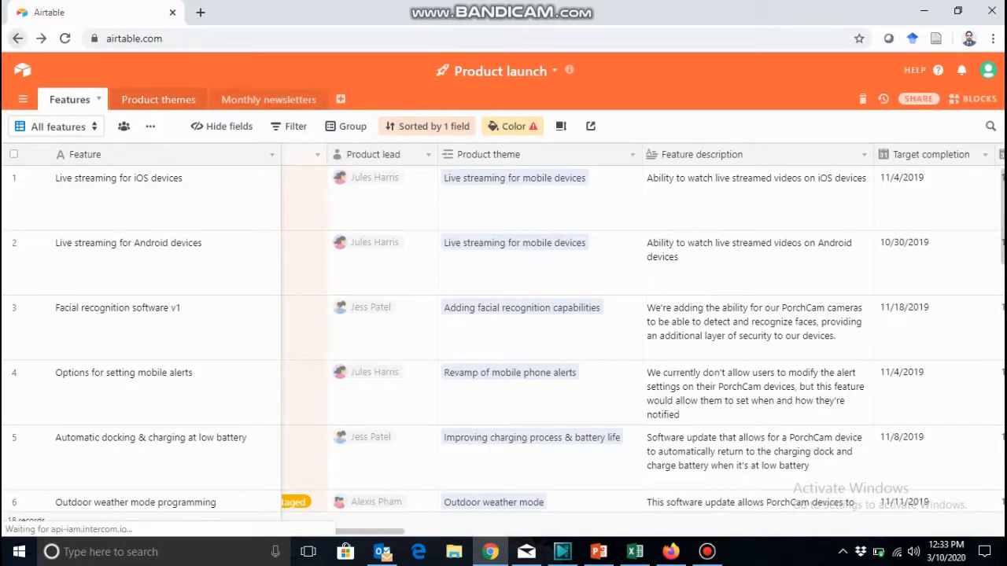
Start a new base with a template and browse template categories such as Event Planning, Local Business and Marketing.
left_click(584, 195)
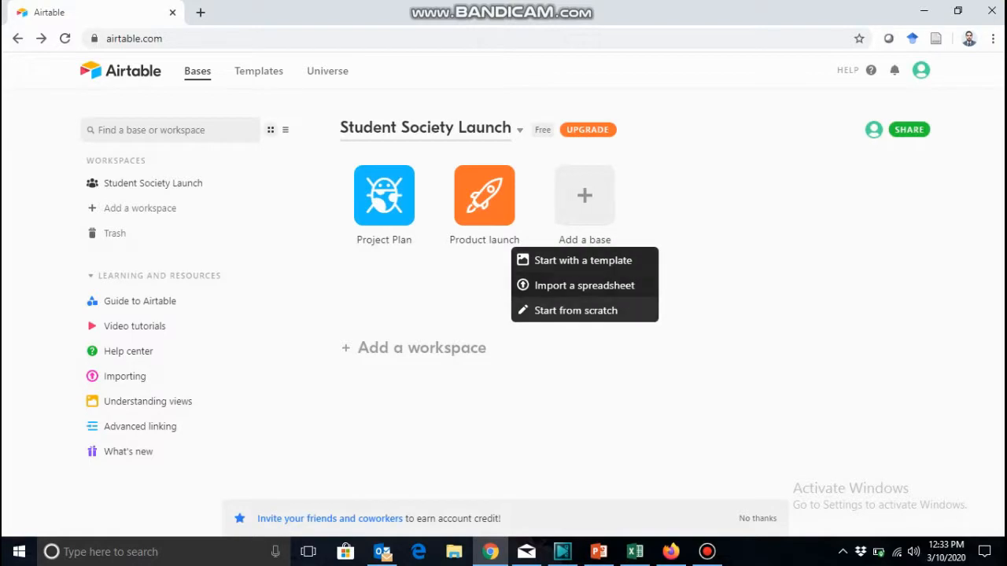
left_click(582, 260)
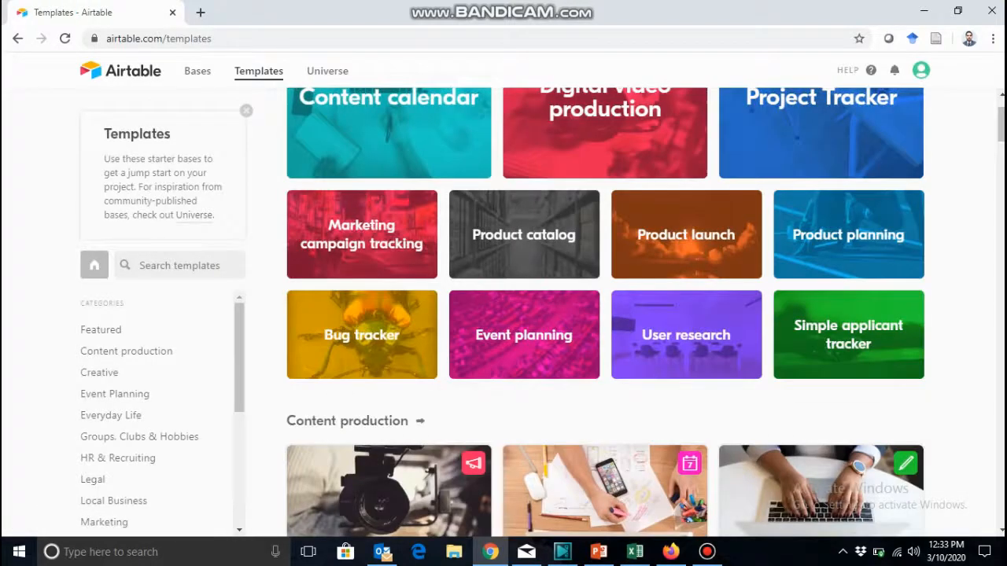
left_click_drag(239, 359, 239, 390)
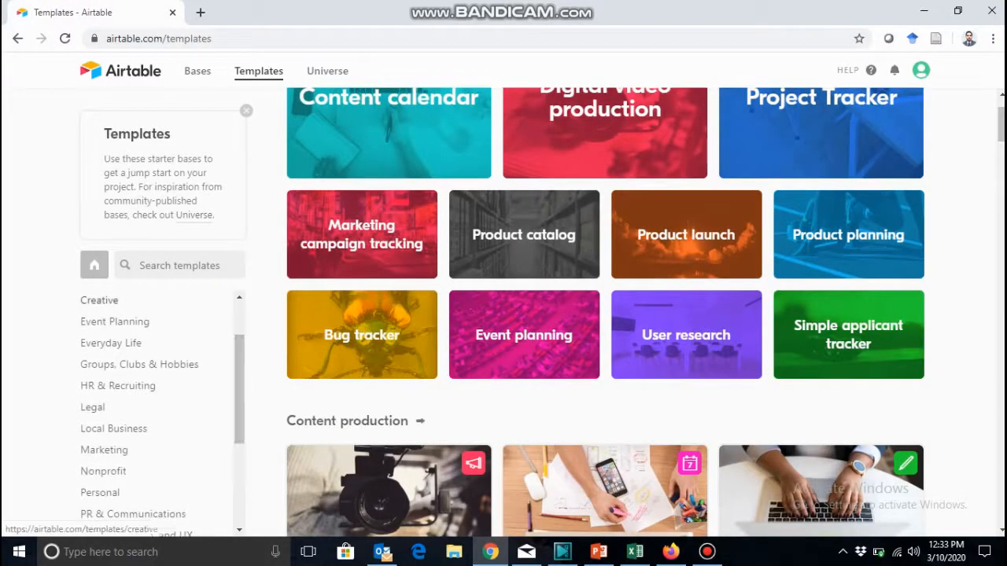
left_click(100, 301)
left_click(114, 322)
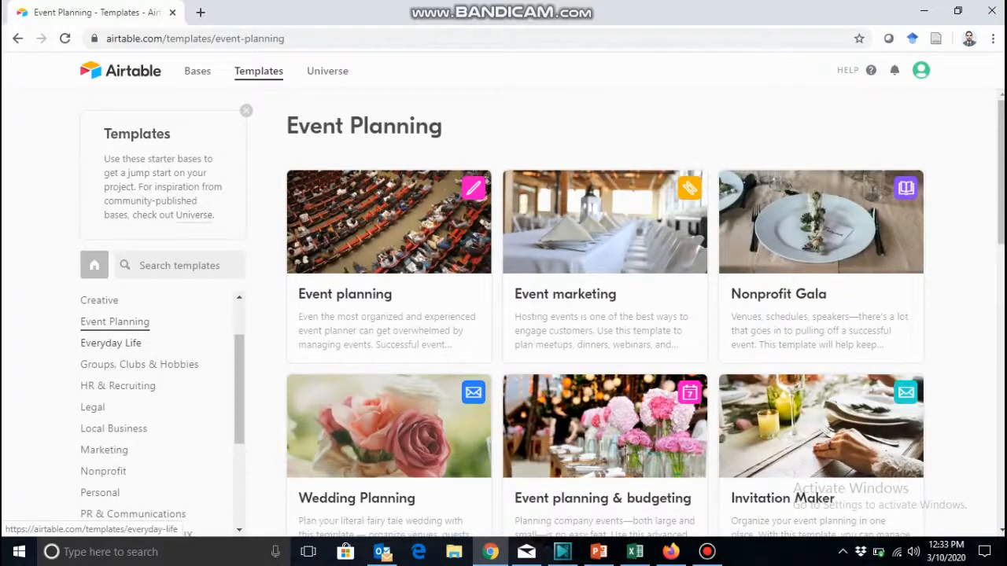
left_click(113, 428)
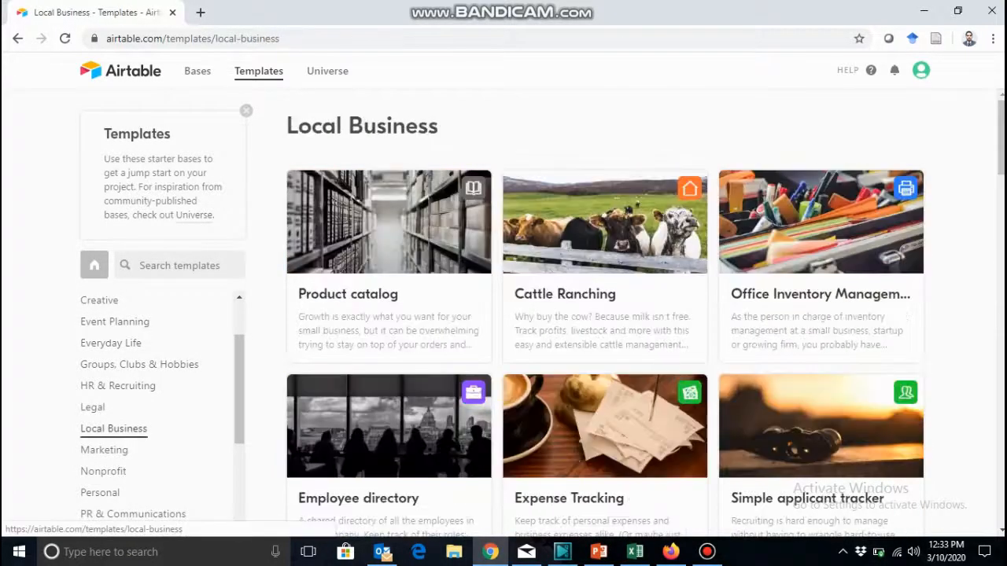
left_click(104, 450)
left_click_drag(239, 409, 239, 490)
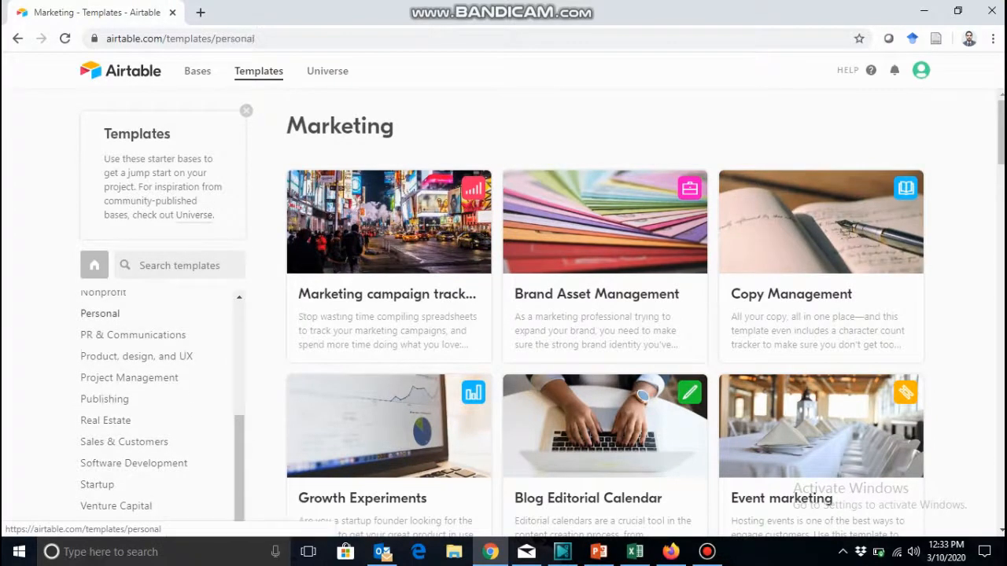
Add a base from the Graduation Requirements template in the Personal category.
left_click(100, 313)
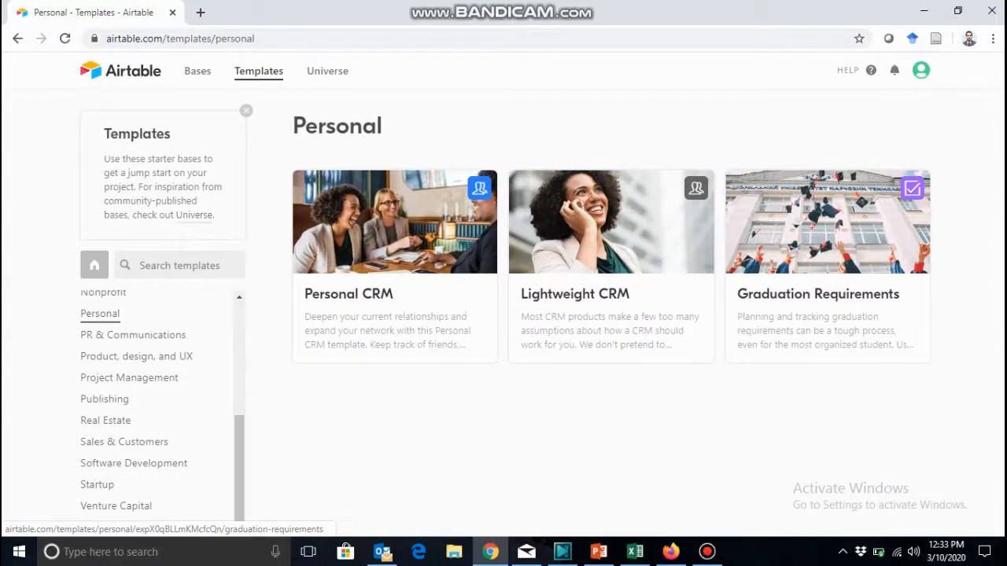
left_click(828, 236)
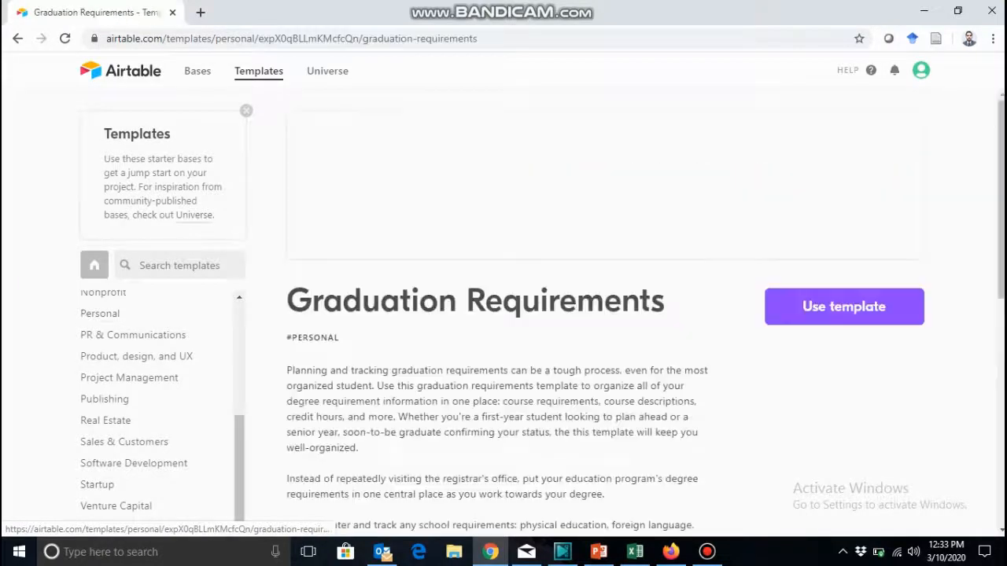
left_click(844, 307)
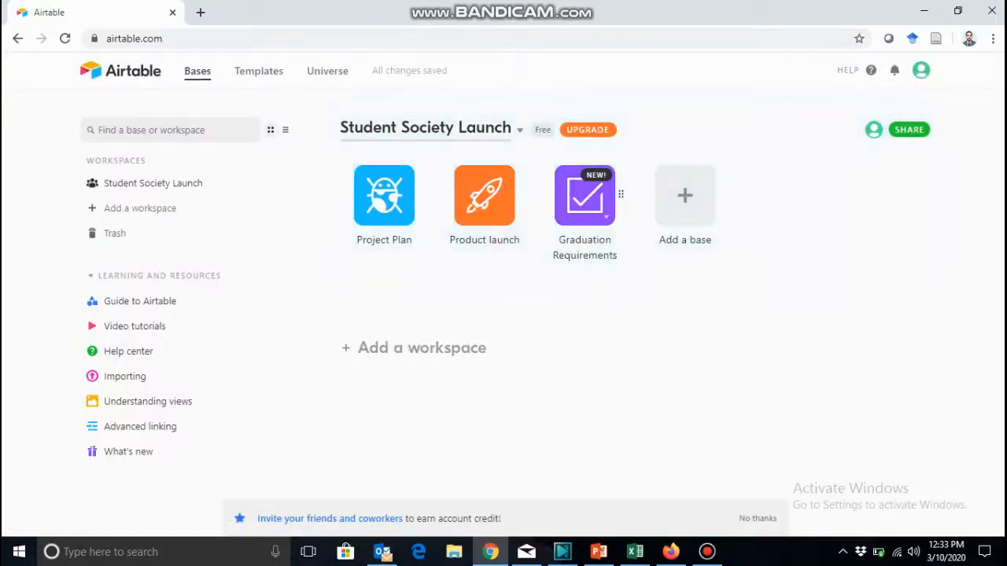
Open the Graduation Requirements base, view its Courses table without the base description, and return to the bases overview.
left_click(585, 195)
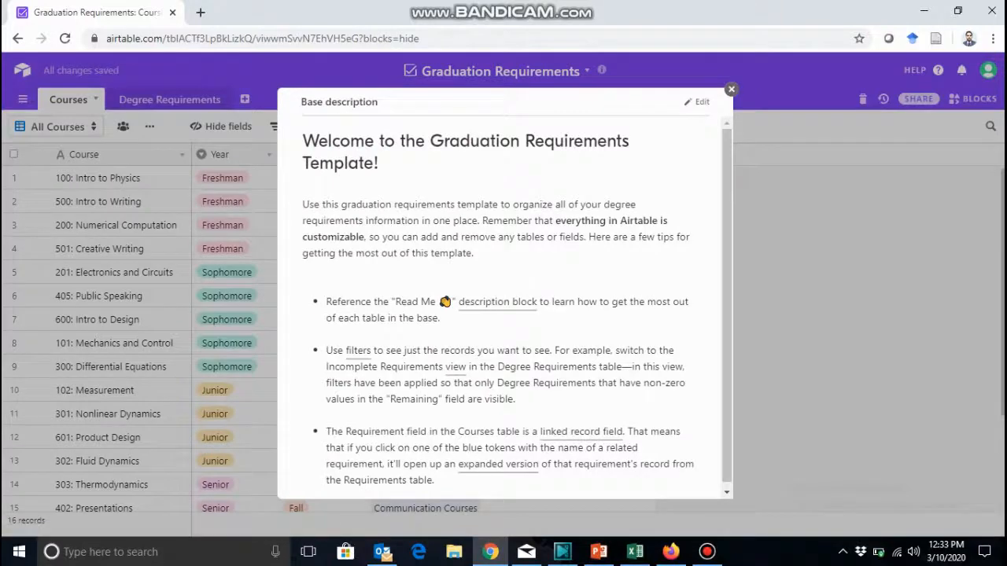
left_click(731, 89)
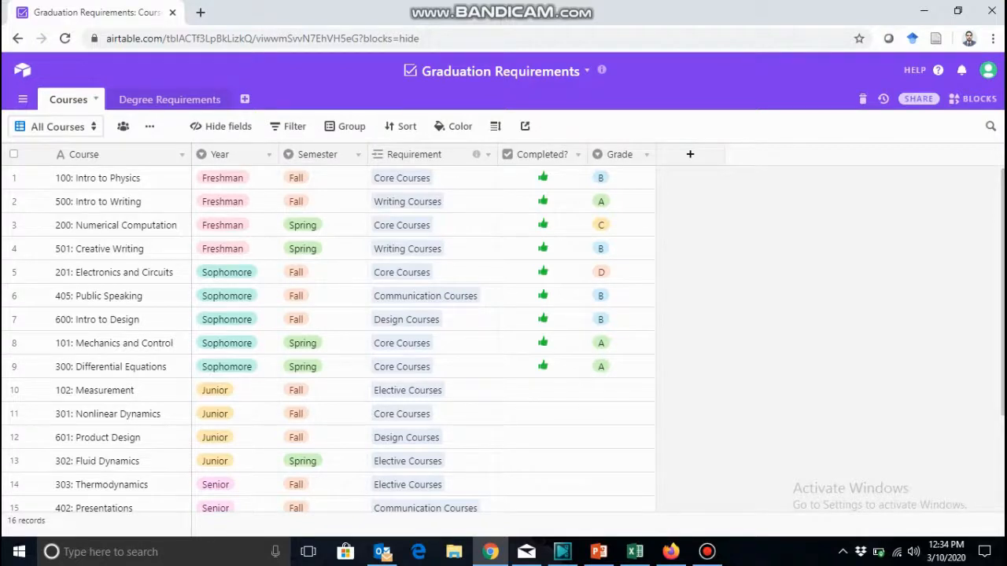
left_click(22, 70)
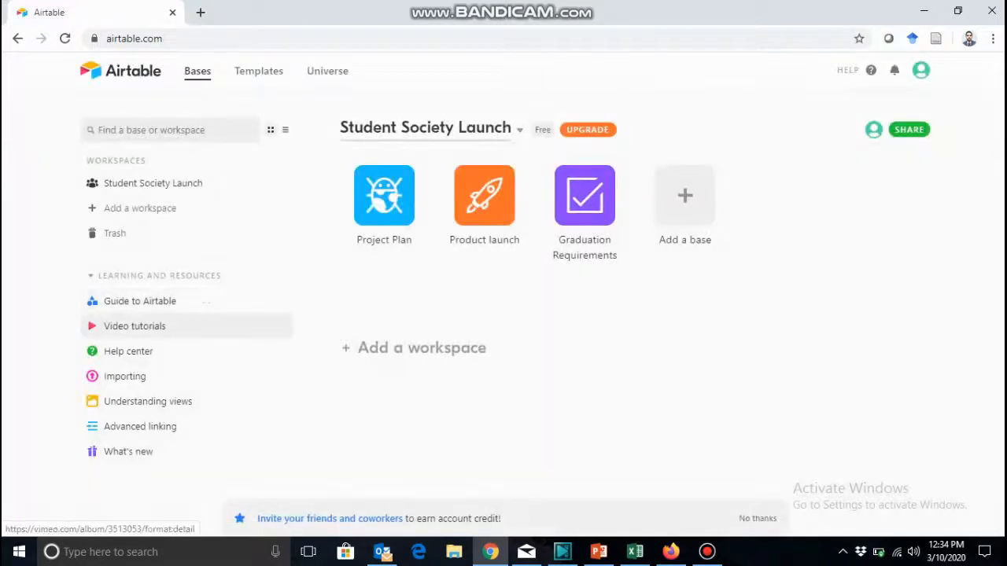